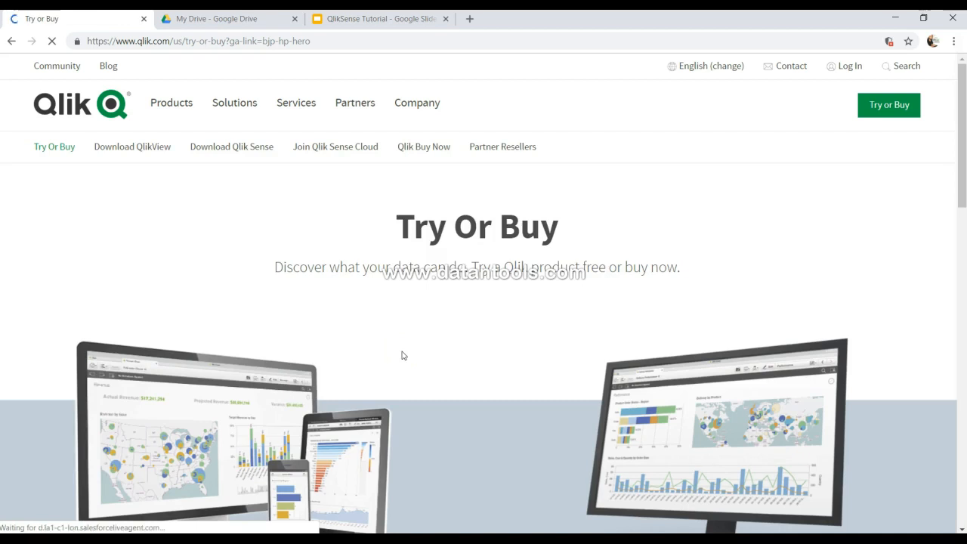
scroll(401, 341, "down", 1)
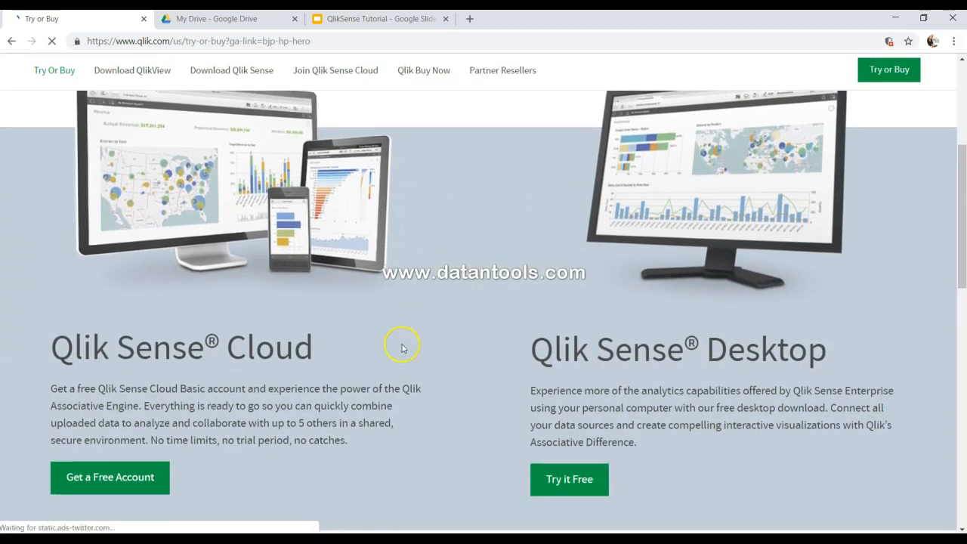
Highlight the Qlik Sense Cloud and Qlik Sense Desktop headings to compare the two offers.
left_click_drag(89, 277, 357, 282)
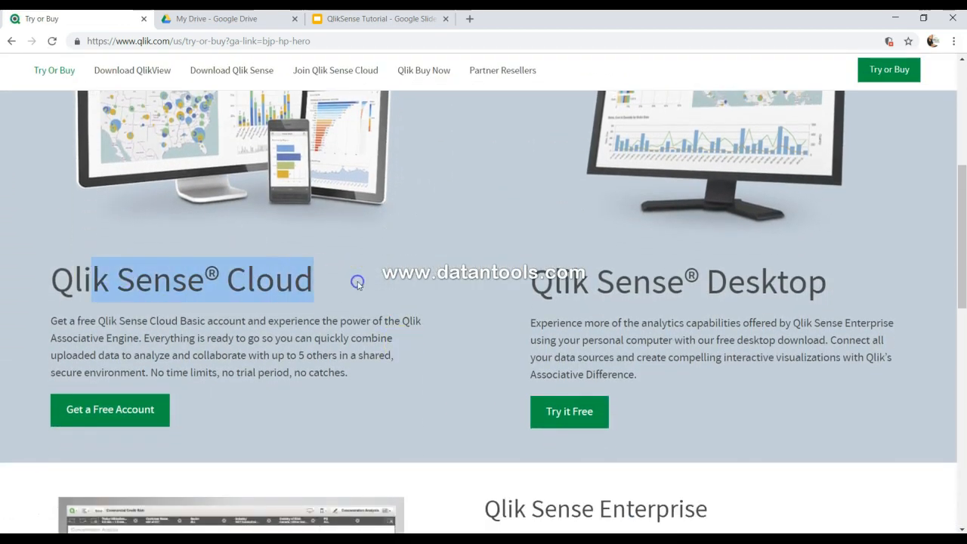
left_click_drag(554, 277, 825, 276)
left_click(820, 273)
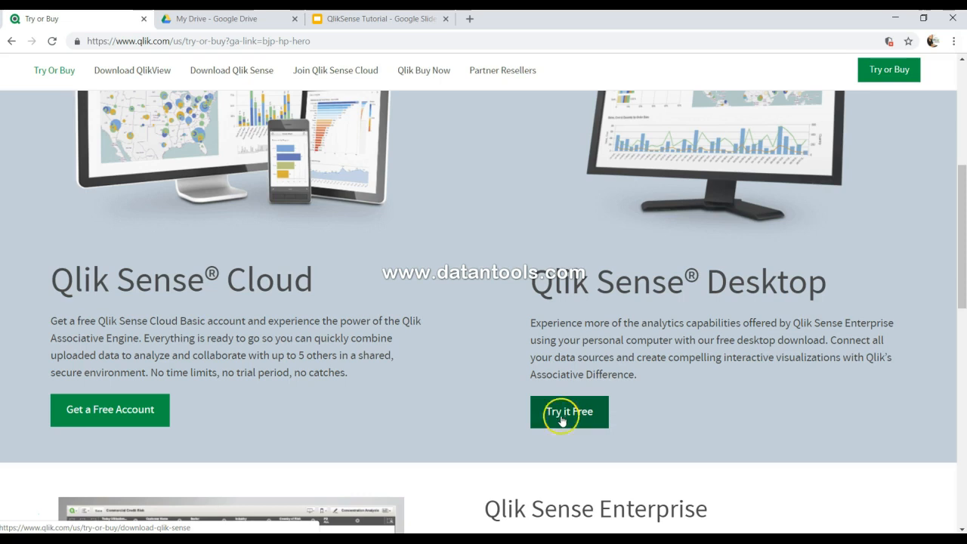
left_click_drag(118, 281, 323, 276)
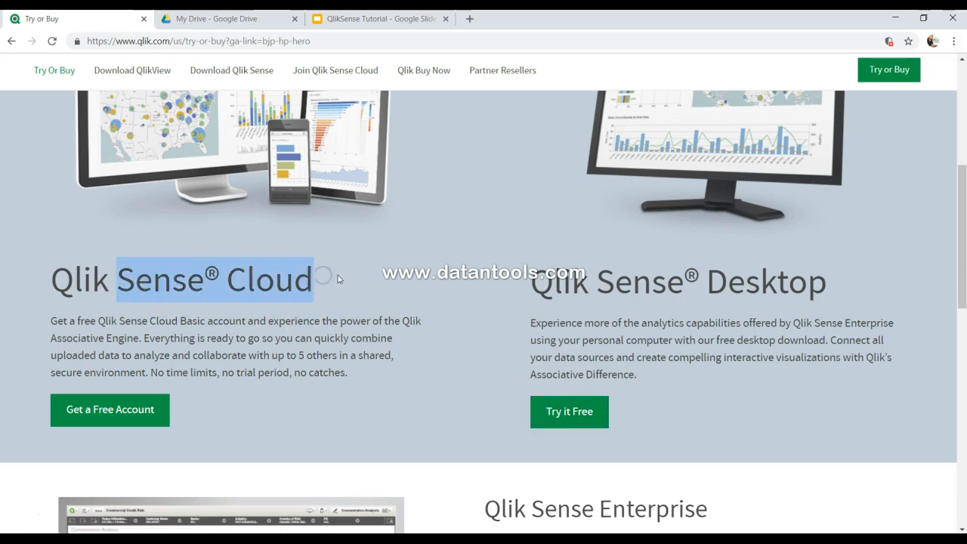
left_click(233, 296)
Start signing up for a free Qlik Sense Cloud account with Get a Free Account.
scroll(233, 296, "up", 1)
scroll(233, 296, "down", 2)
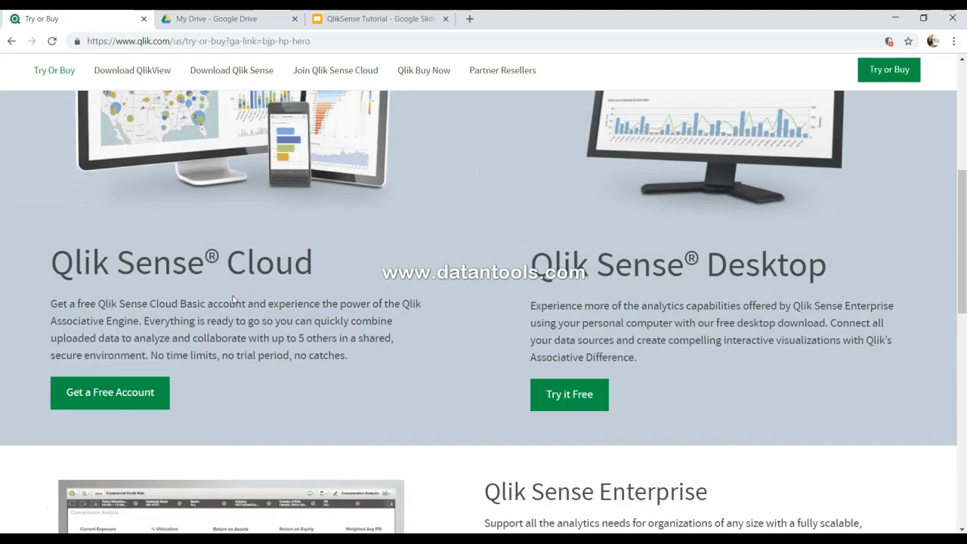
left_click(130, 398)
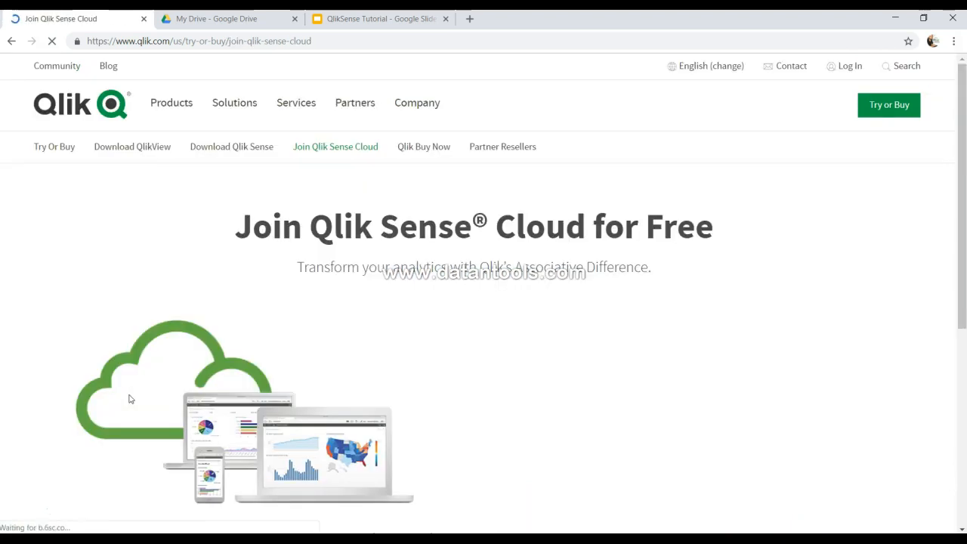
scroll(129, 397, "down", 3)
Scroll through the Join Qlik Sense Cloud registration form without filling it in.
scroll(128, 399, "down", 3)
scroll(129, 399, "up", 3)
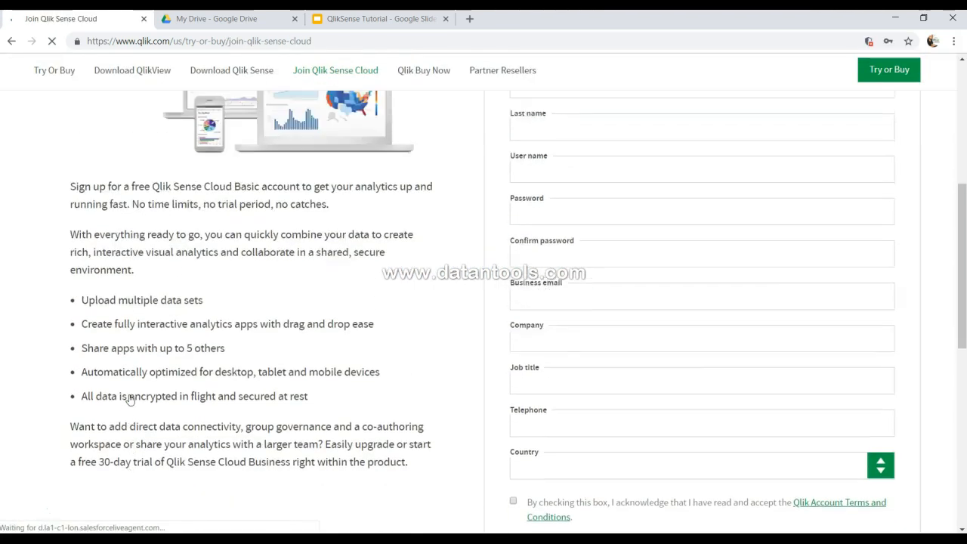
scroll(556, 360, "down", 2)
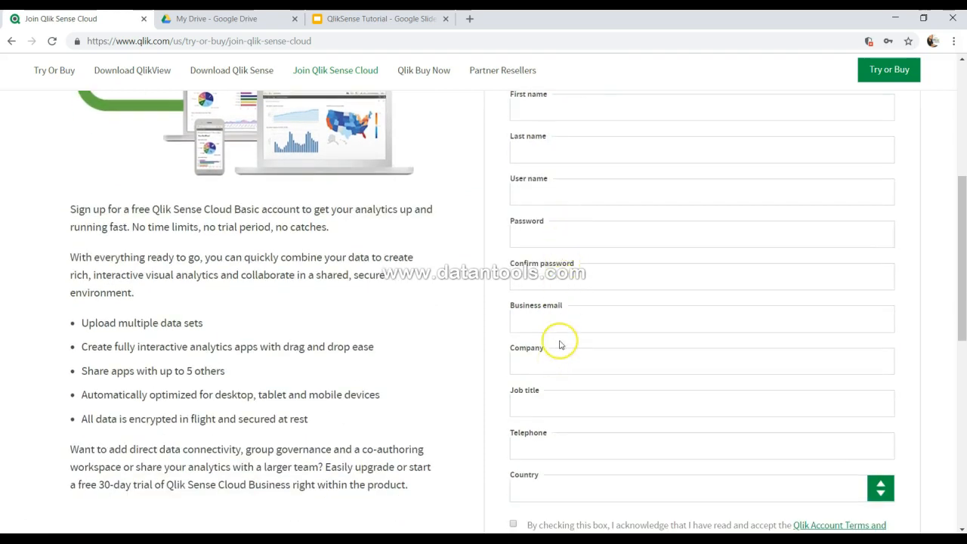
scroll(559, 341, "down", 3)
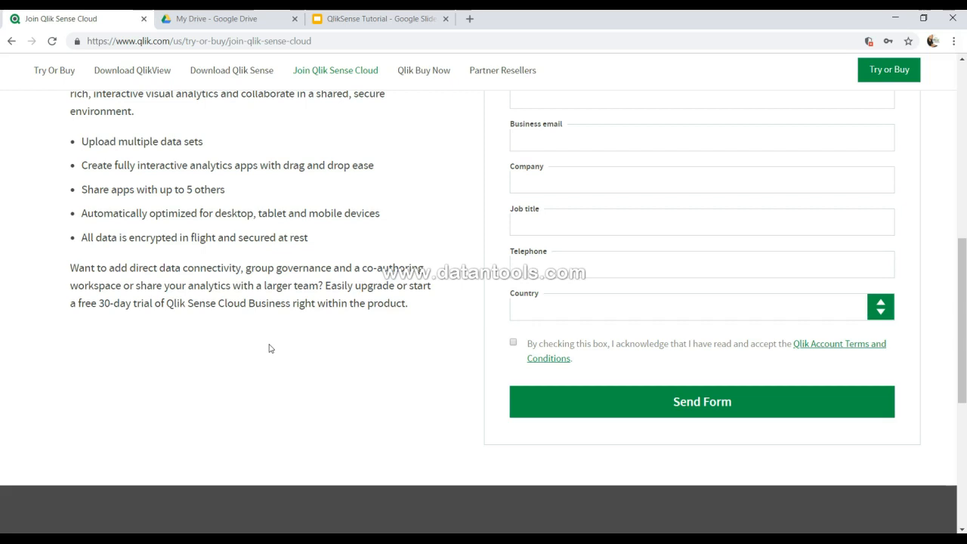
scroll(269, 348, "up", 6)
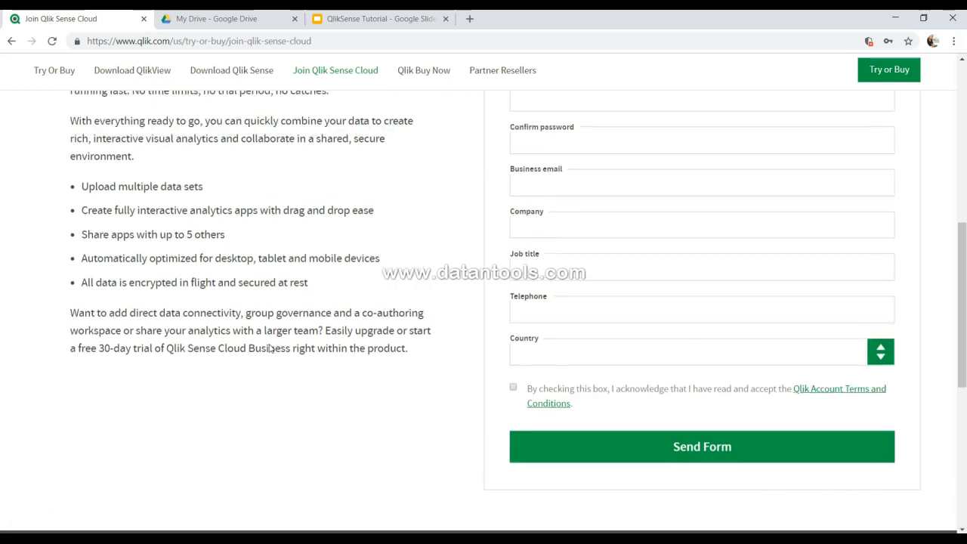
scroll(269, 343, "up", 3)
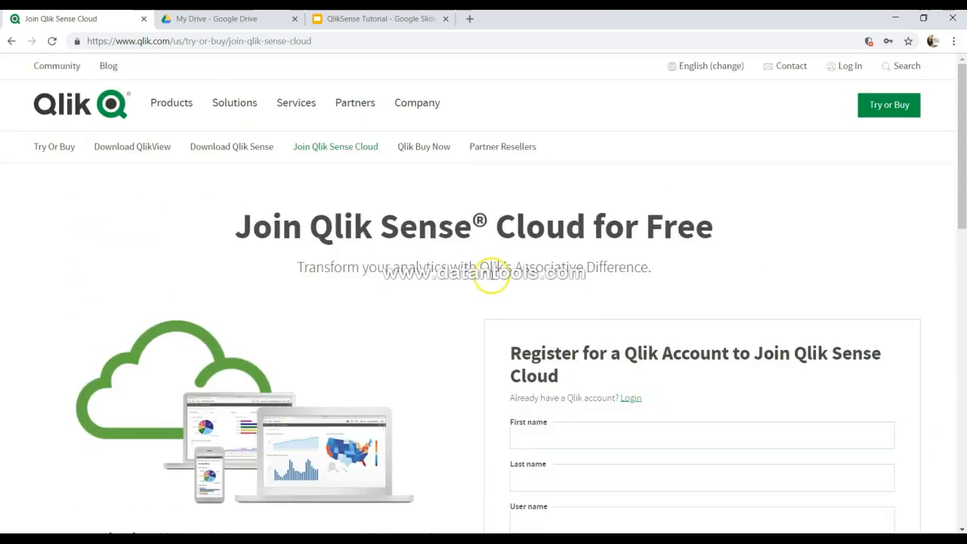
Open the Log In menu, then go back to the Try Or Buy page.
mouse_move(846, 68)
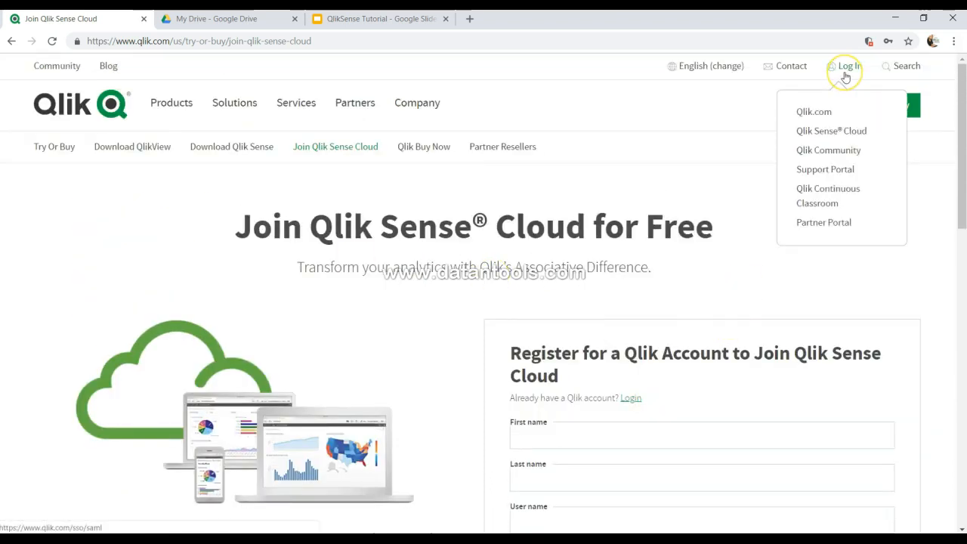
left_click(833, 131)
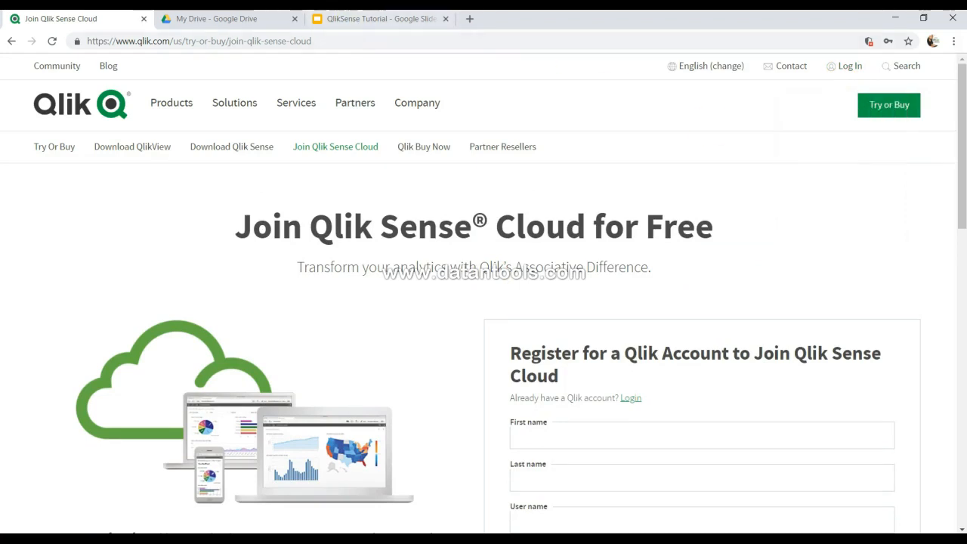
left_click(11, 41)
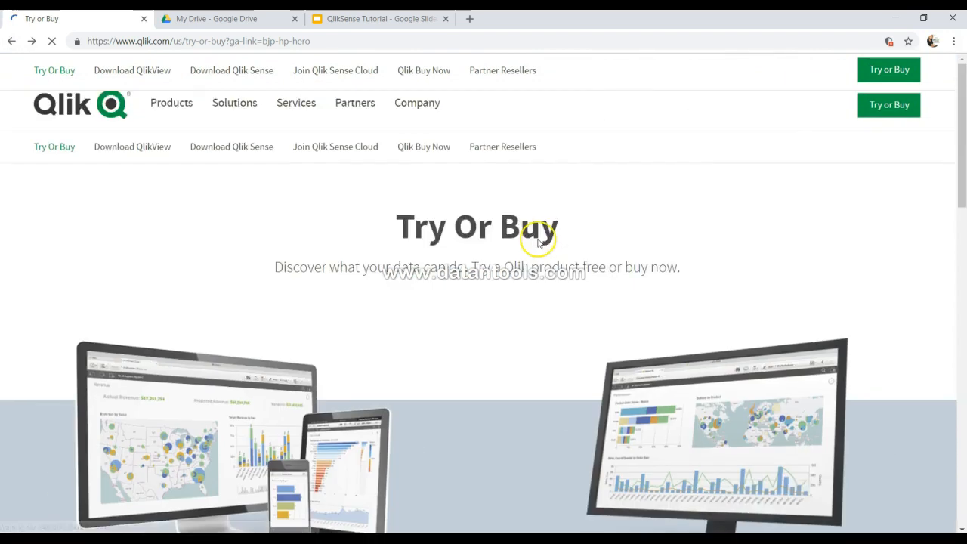
Go to qlikcloud.com by typing 'qlik' in the address bar and accepting the autocomplete.
mouse_move(846, 67)
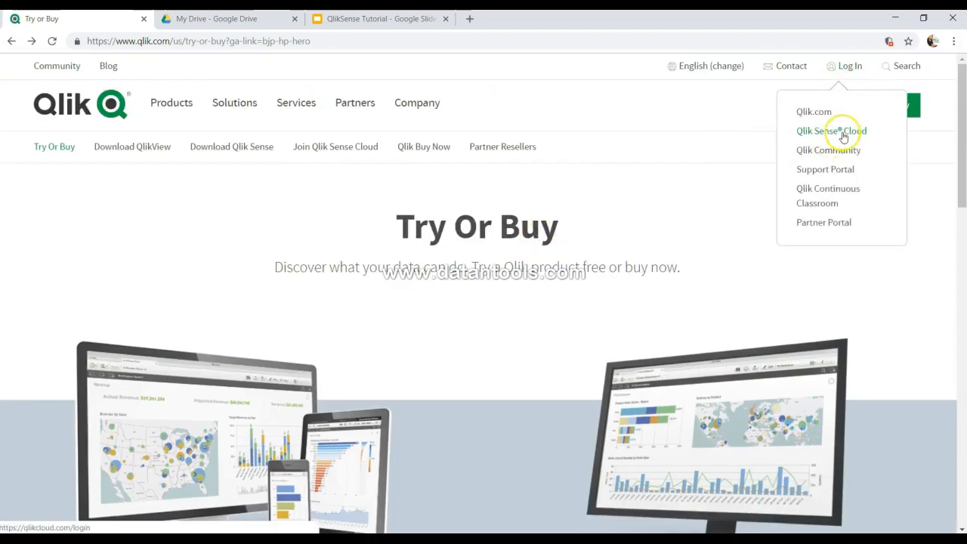
mouse_move(669, 66)
left_click(677, 41)
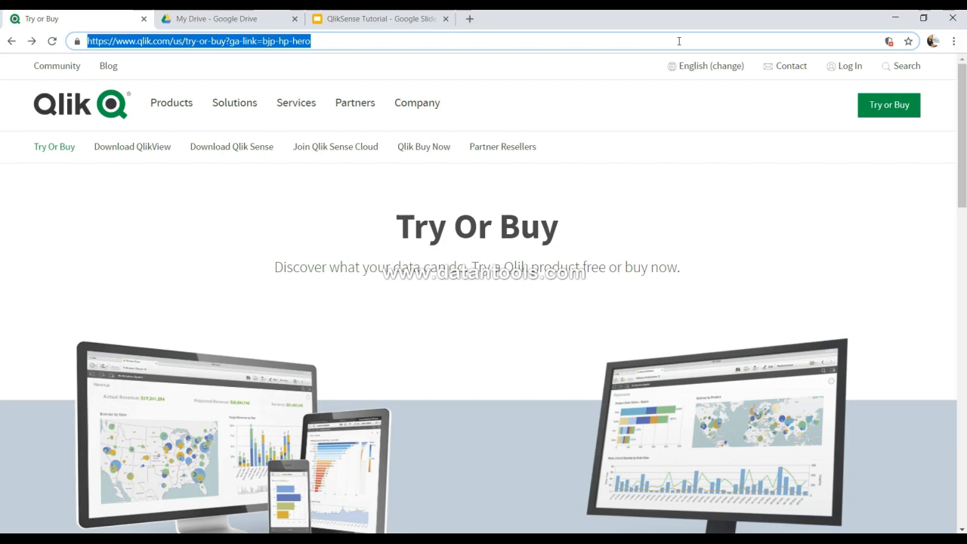
type("qlik")
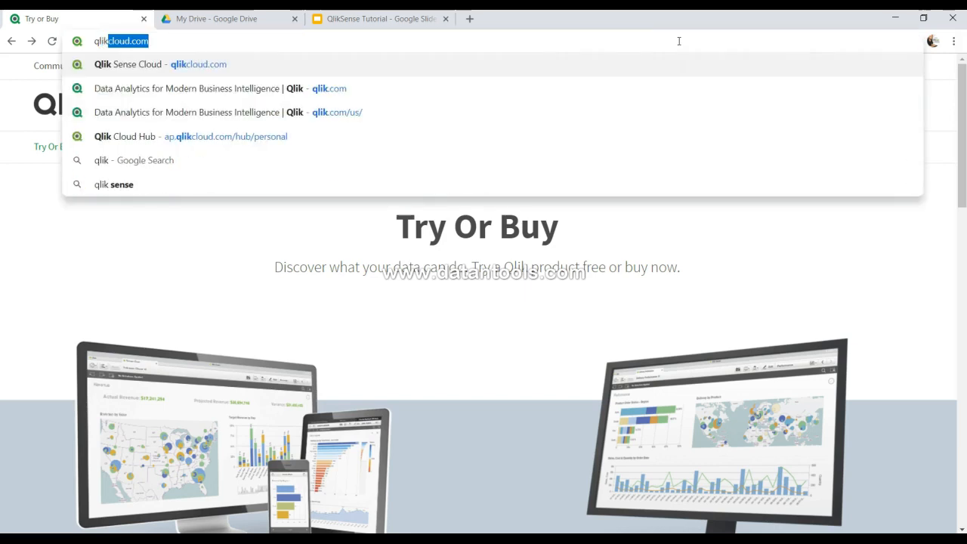
key("Home")
key("shift+End")
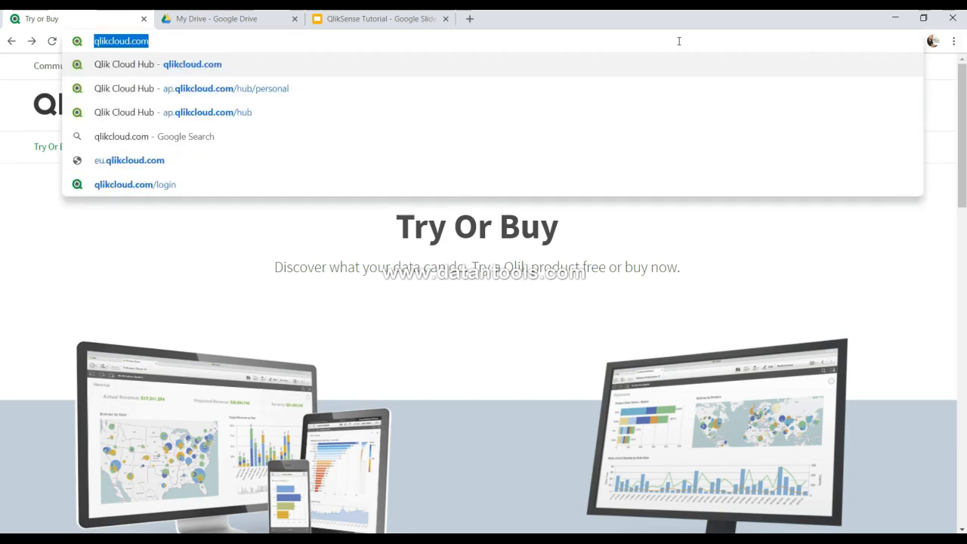
key("Return")
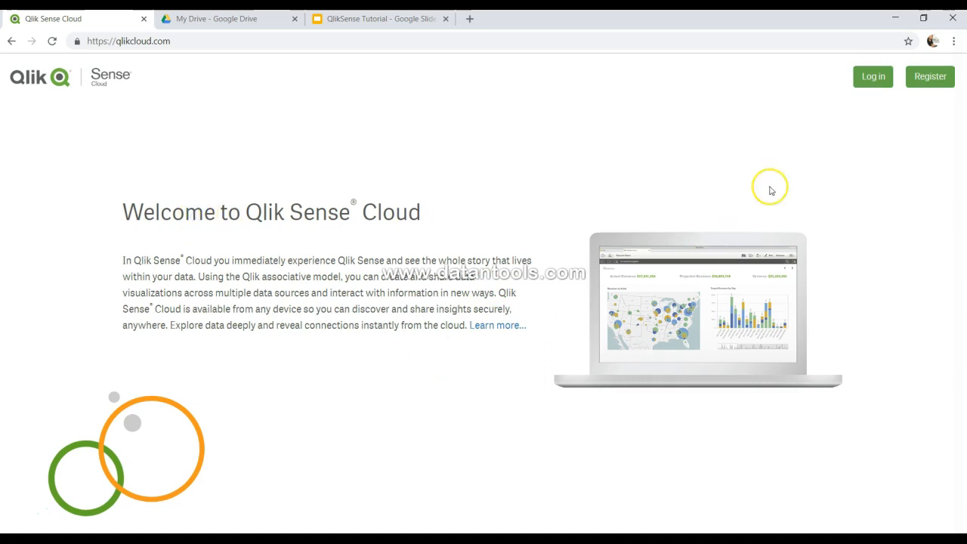
Sign in to Qlik Sense Cloud with the account's username and password.
left_click(877, 77)
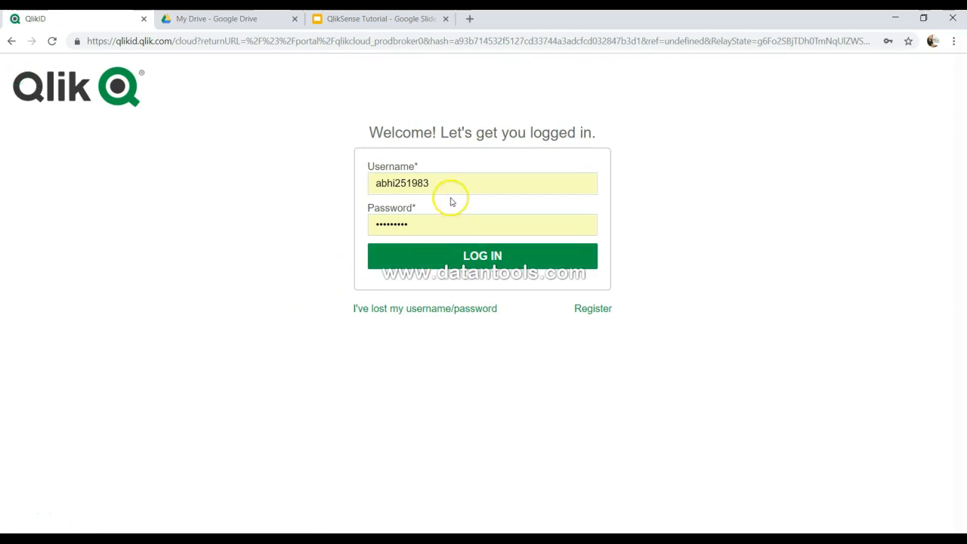
left_click(474, 259)
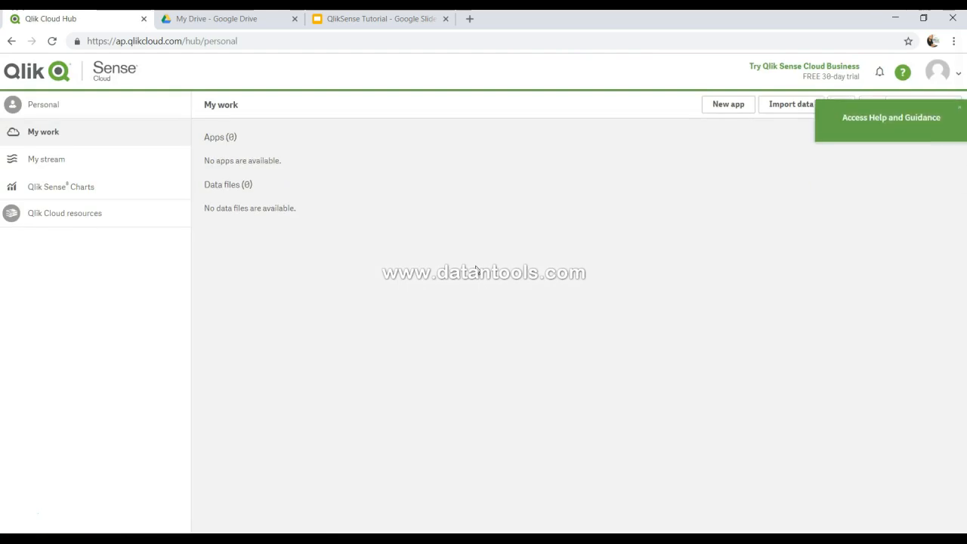
Browse the Qlik Sense Charts and Qlik Cloud resources sections, then return to My work.
left_click(695, 186)
left_click(281, 351)
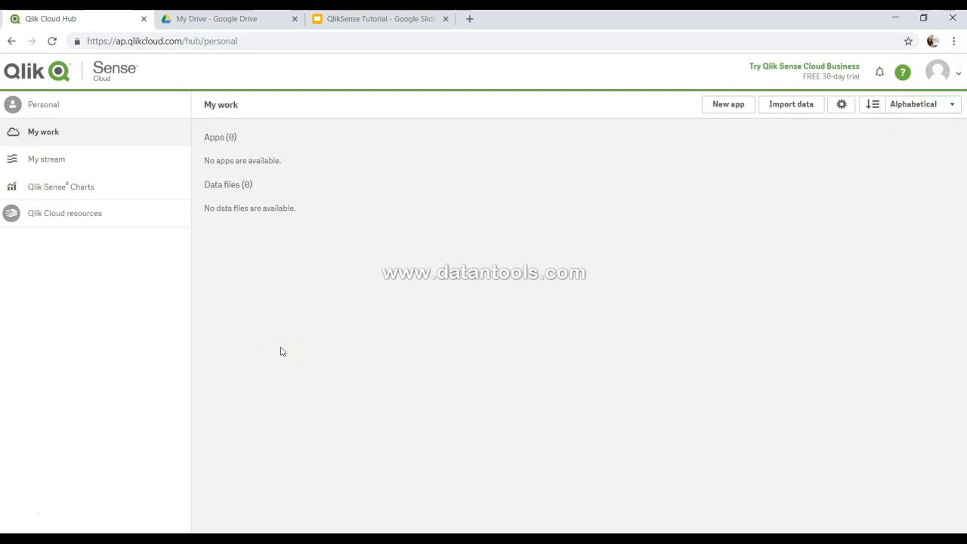
left_click(64, 318)
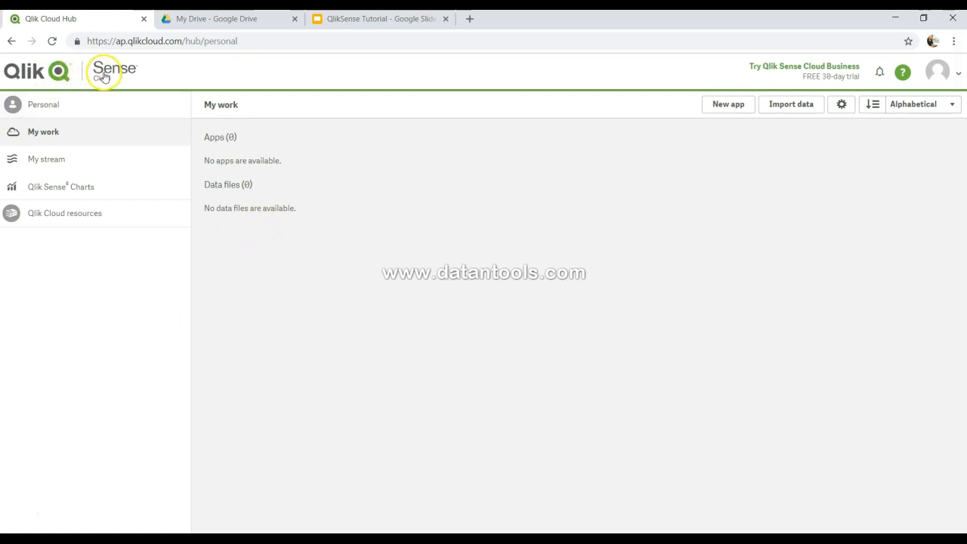
left_click(100, 193)
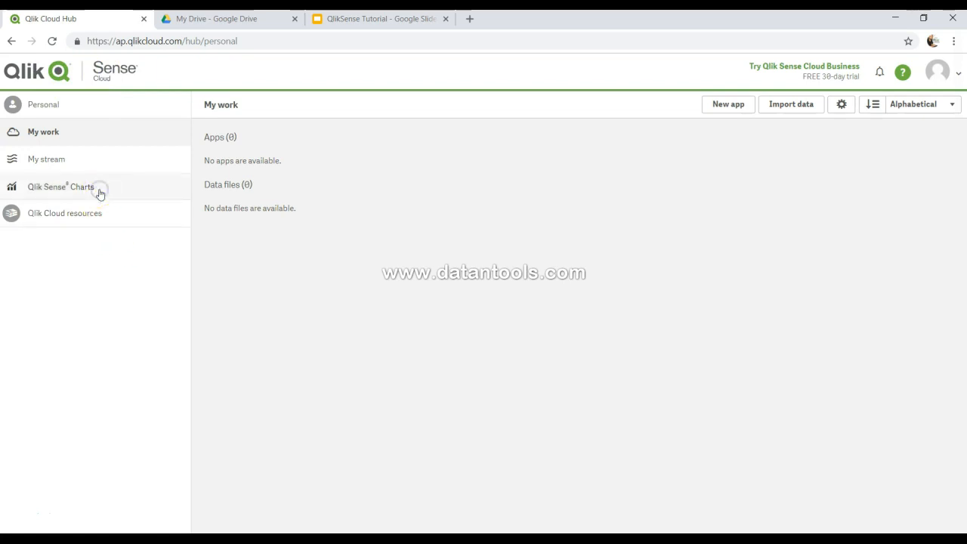
left_click(104, 220)
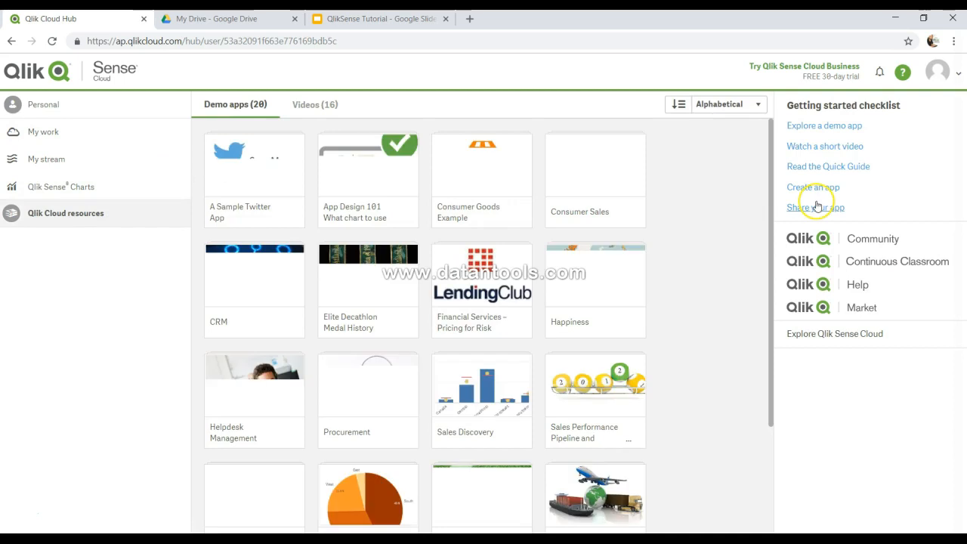
left_click(51, 73)
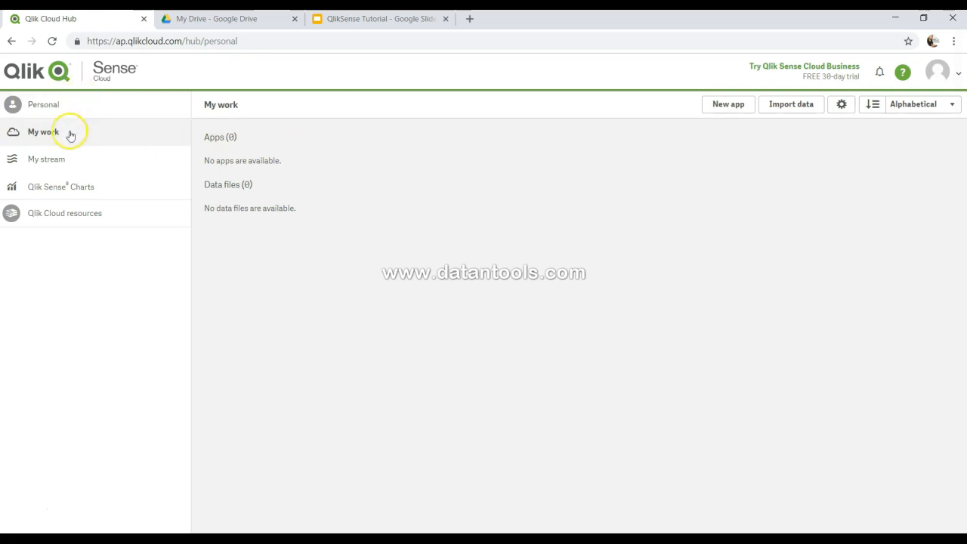
Highlight the empty Apps (0) and Data files counts, then open My stream.
left_click_drag(204, 138, 243, 138)
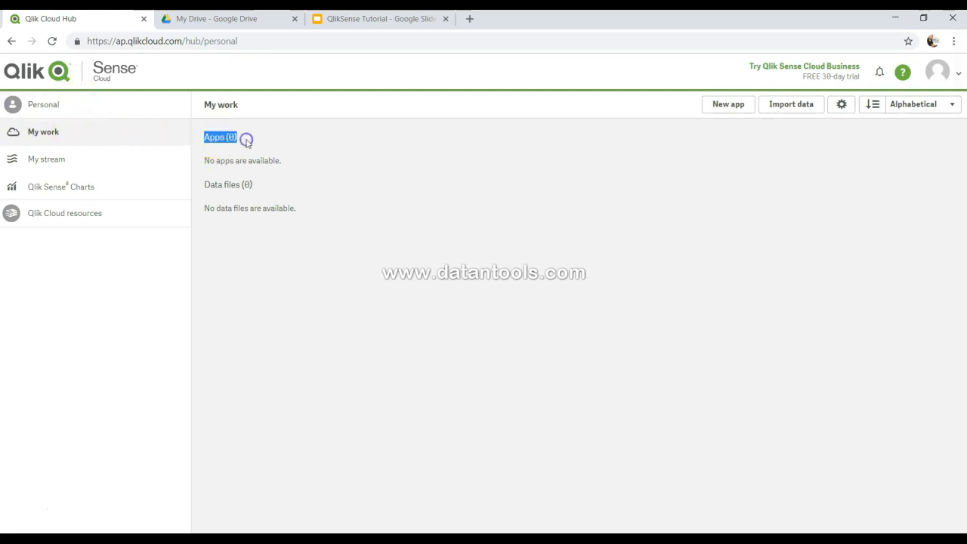
left_click_drag(223, 185, 258, 187)
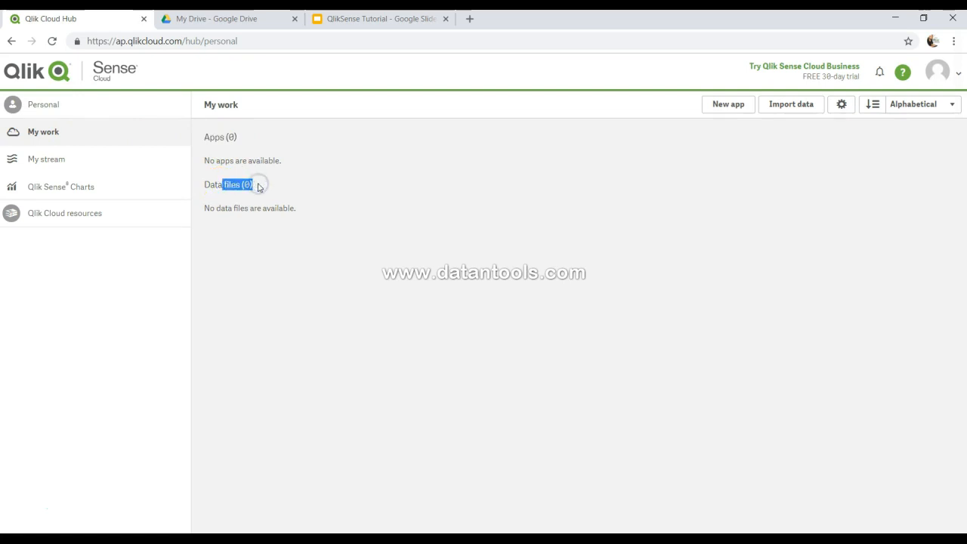
left_click(88, 162)
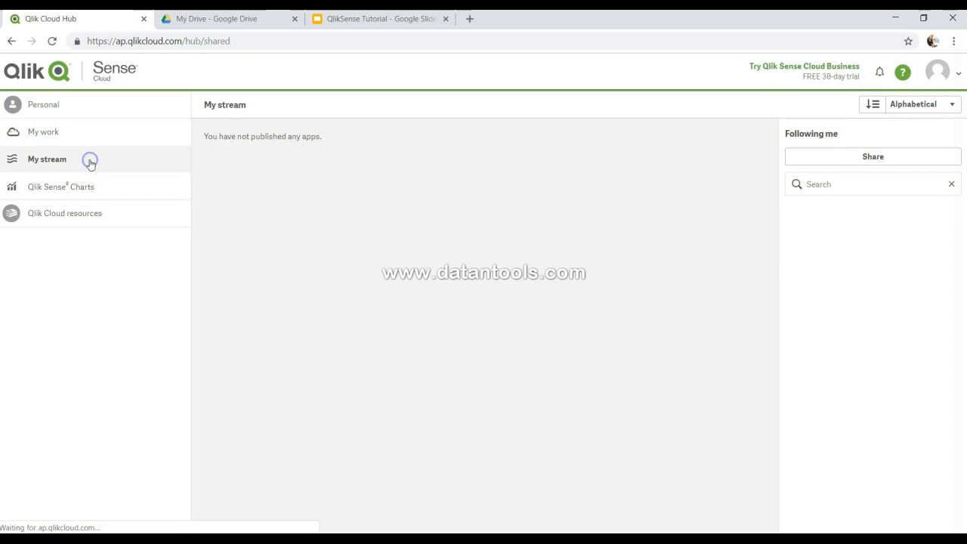
Read the no-published-apps message and the Qlik Sense Charts sharing instructions.
left_click_drag(213, 137, 322, 143)
left_click(323, 144)
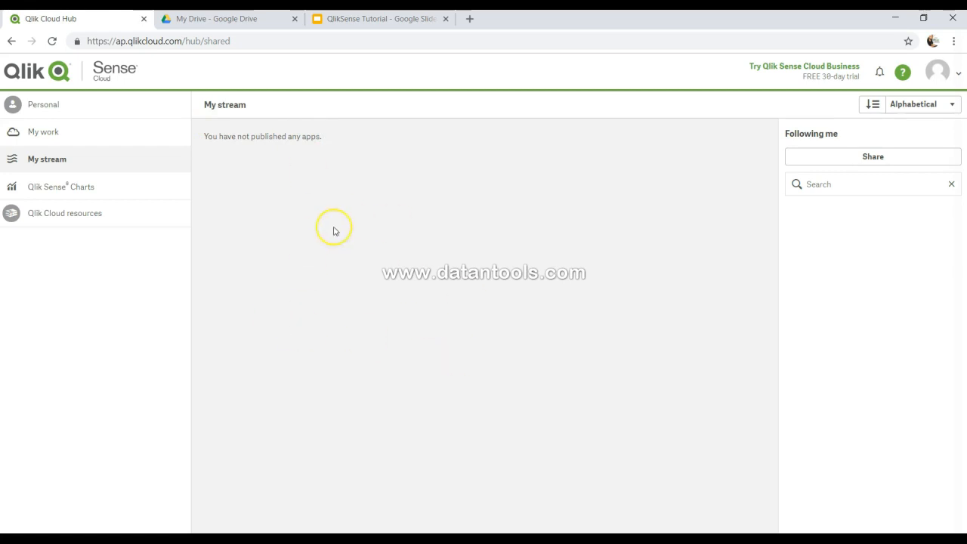
left_click(83, 188)
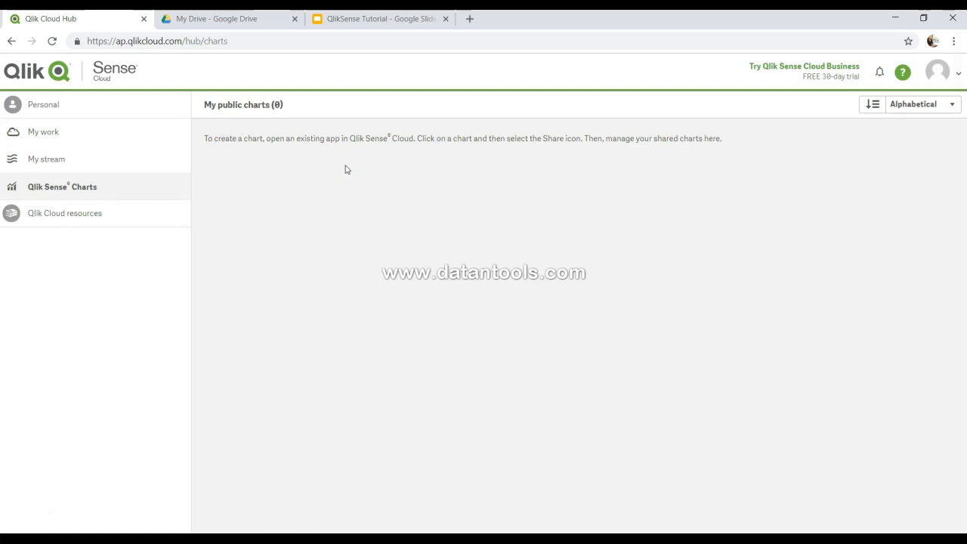
left_click_drag(593, 139, 727, 138)
left_click(727, 138)
On My work, check the Alphabetical sort options without changing them, then open Qlik Cloud resources.
left_click(131, 134)
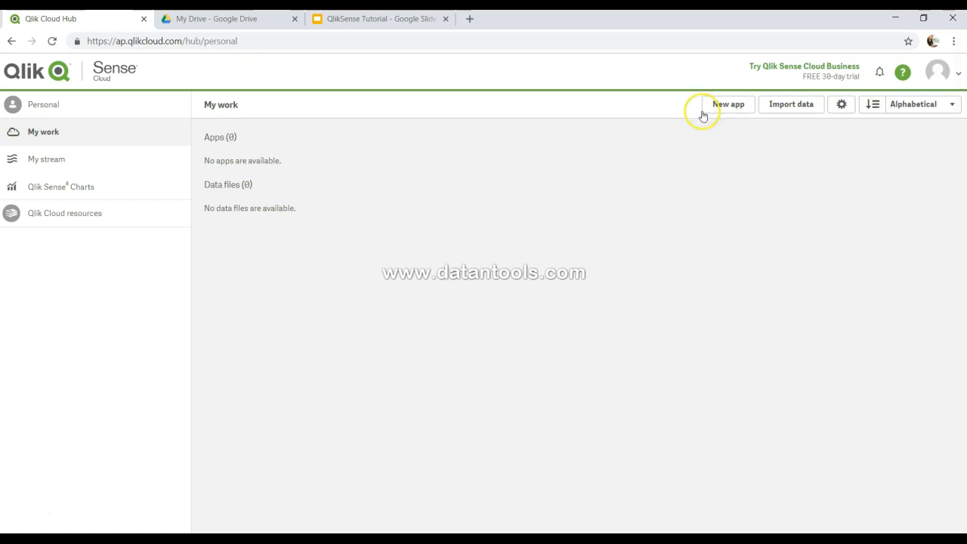
left_click(947, 106)
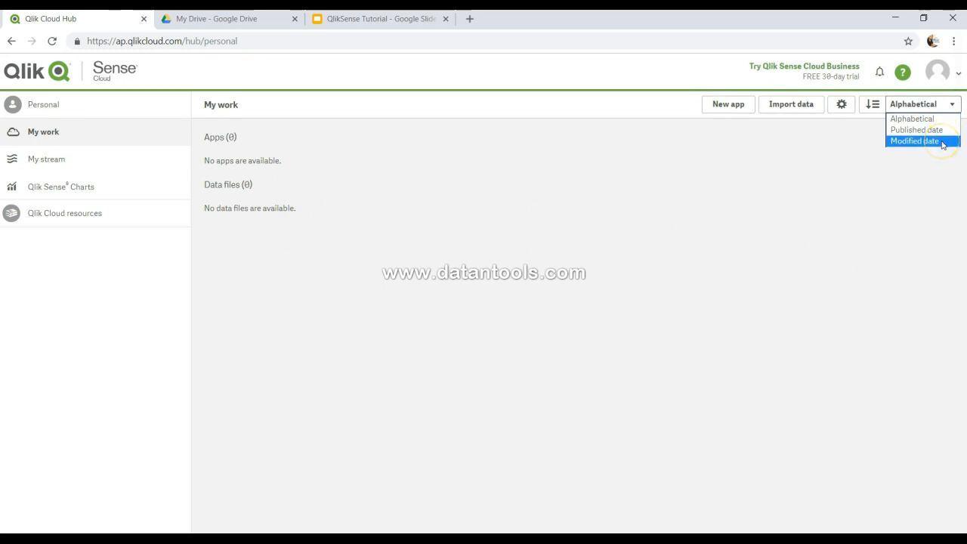
left_click(773, 189)
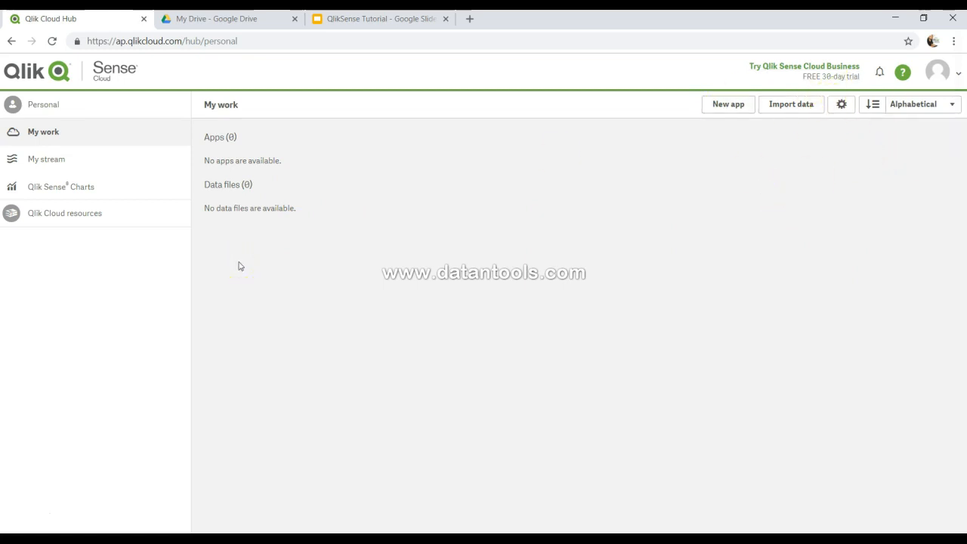
left_click(117, 225)
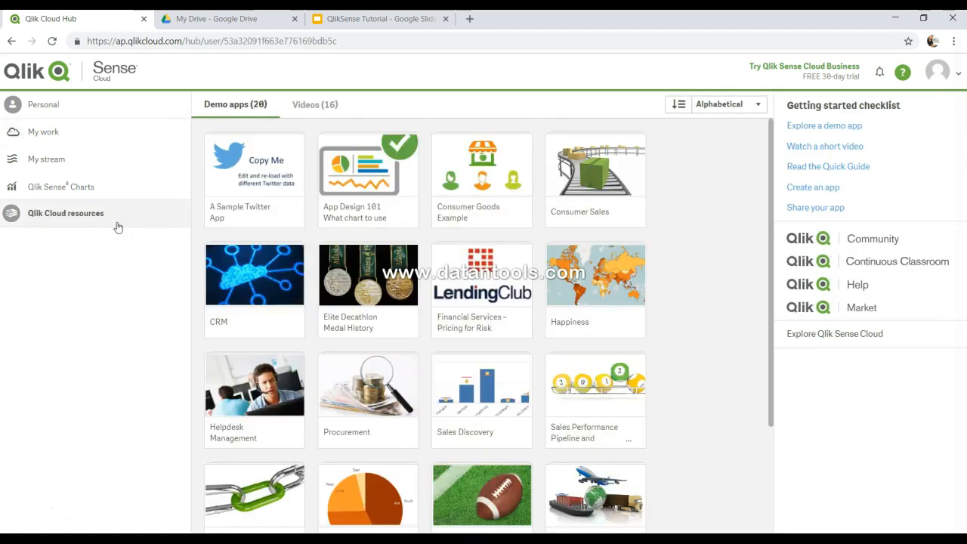
Scroll through the 20 demo apps on the Qlik Cloud resources page.
scroll(197, 345, "down", 1)
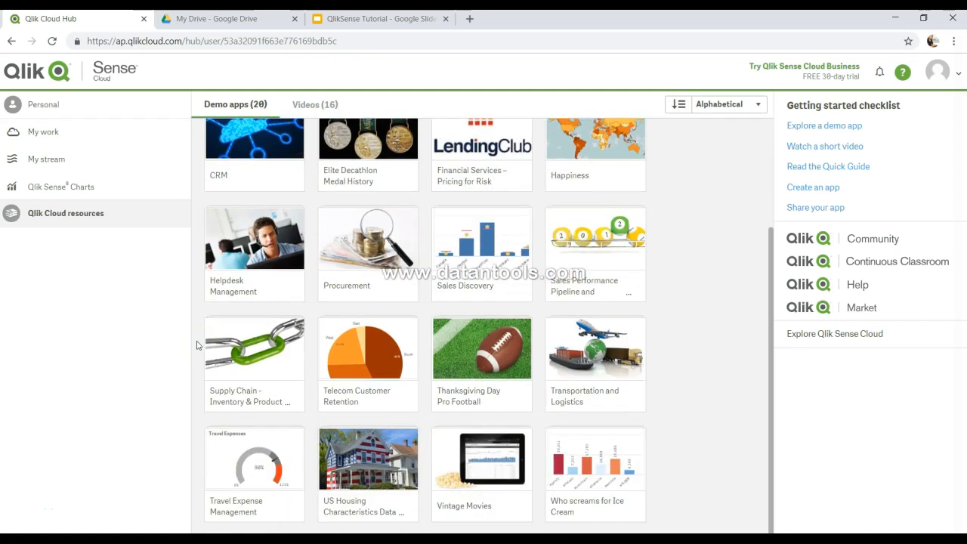
scroll(196, 345, "up", 2)
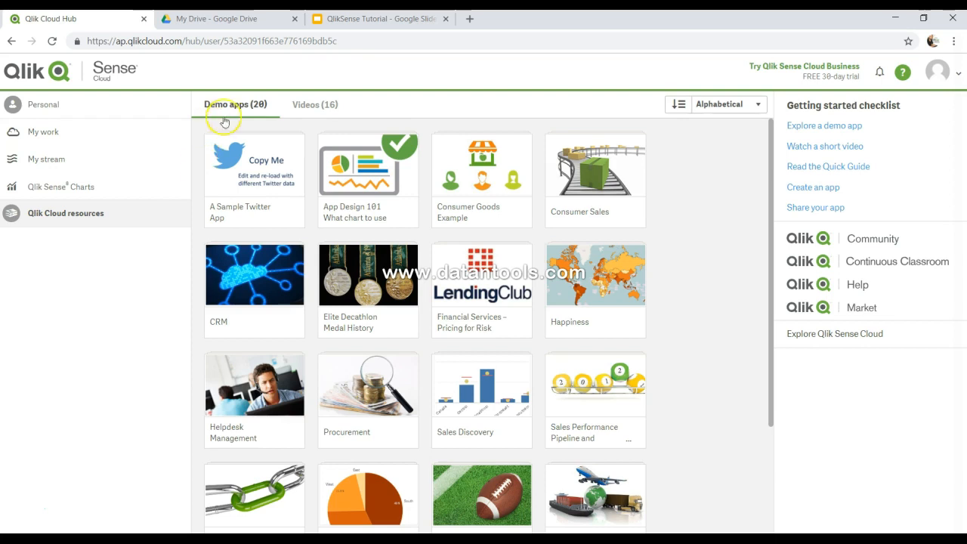
left_click(325, 107)
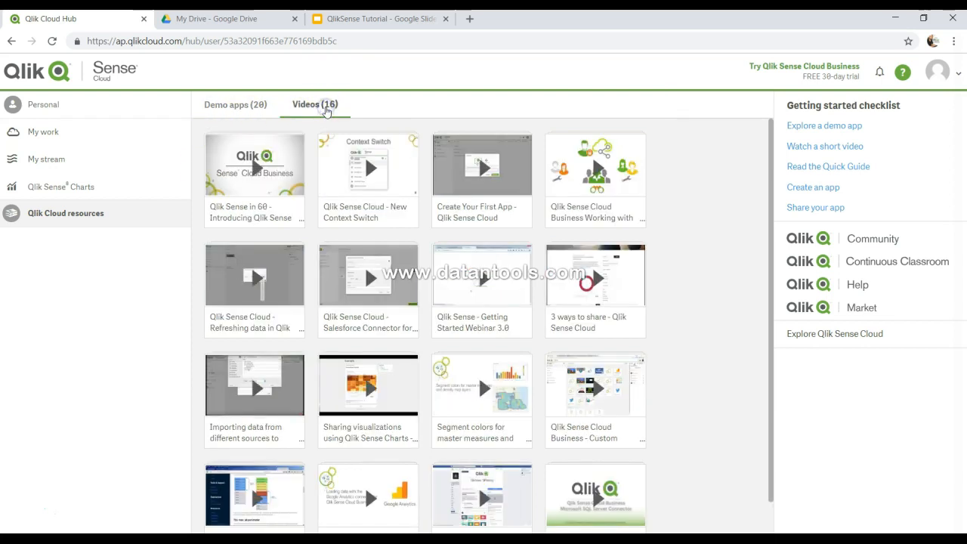
scroll(341, 310, "down", 1)
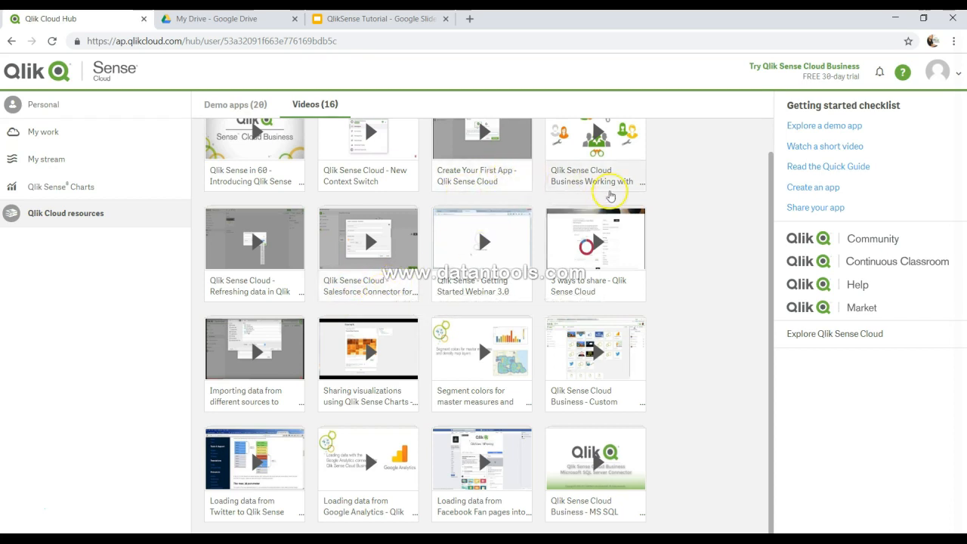
scroll(610, 196, "up", 1)
scroll(611, 194, "up", 1)
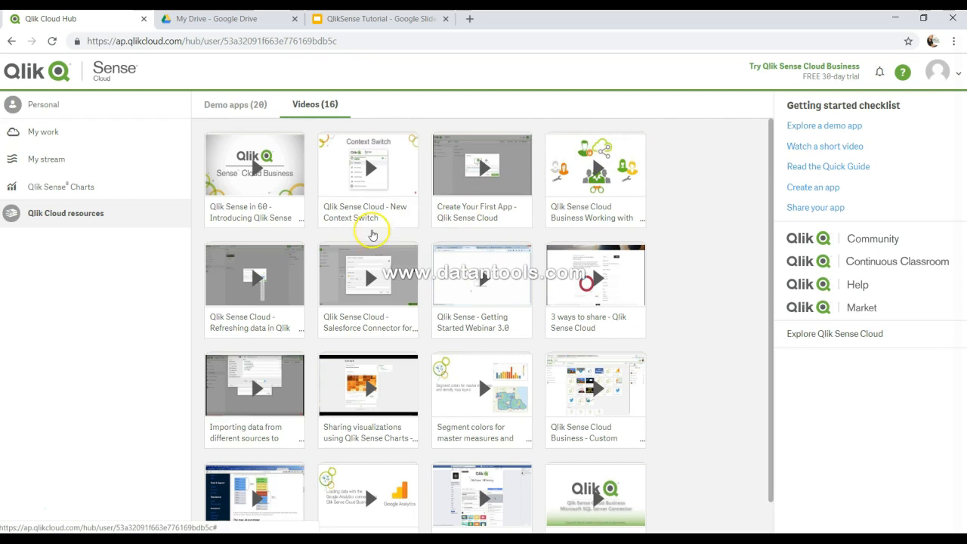
left_click(239, 105)
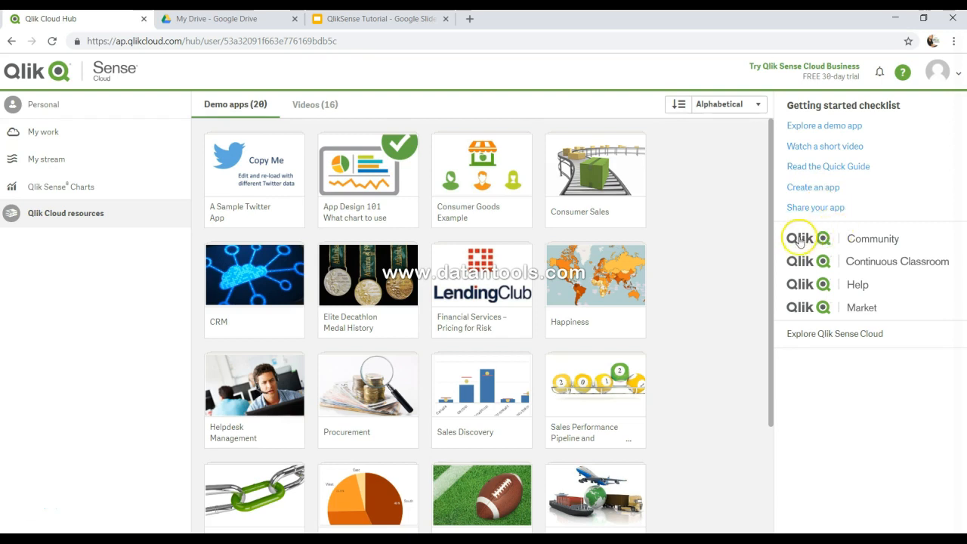
Check the Community and Continuous Classroom links, then return to the empty My work page.
left_click(859, 265)
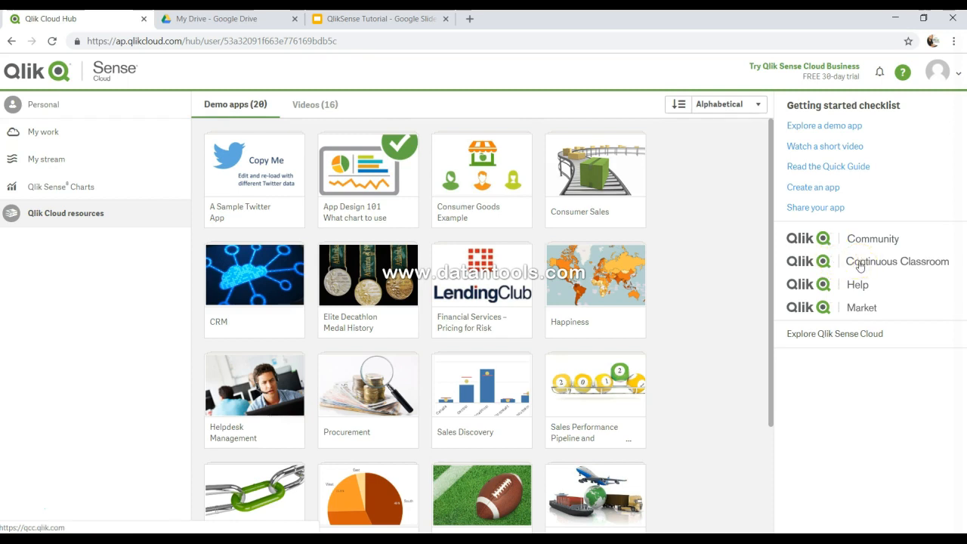
left_click(849, 309)
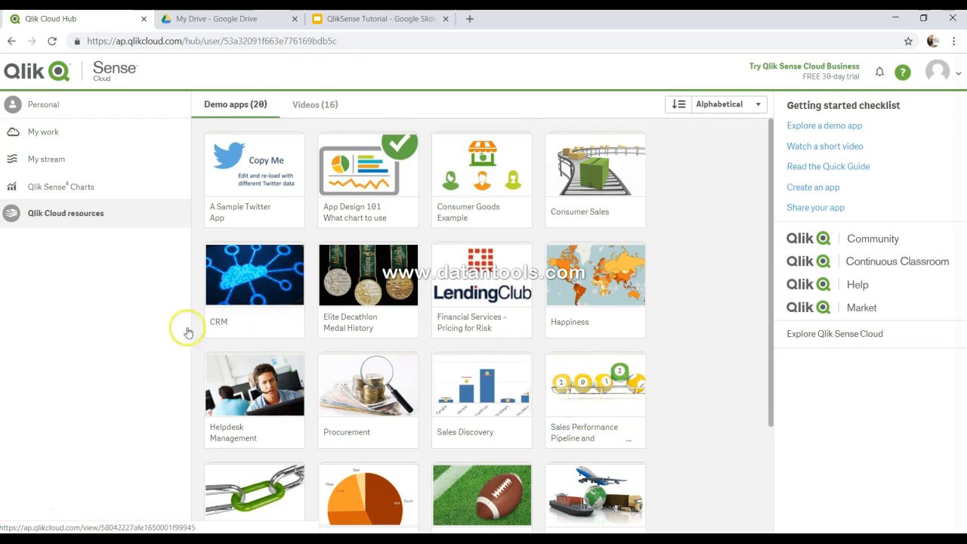
left_click(79, 137)
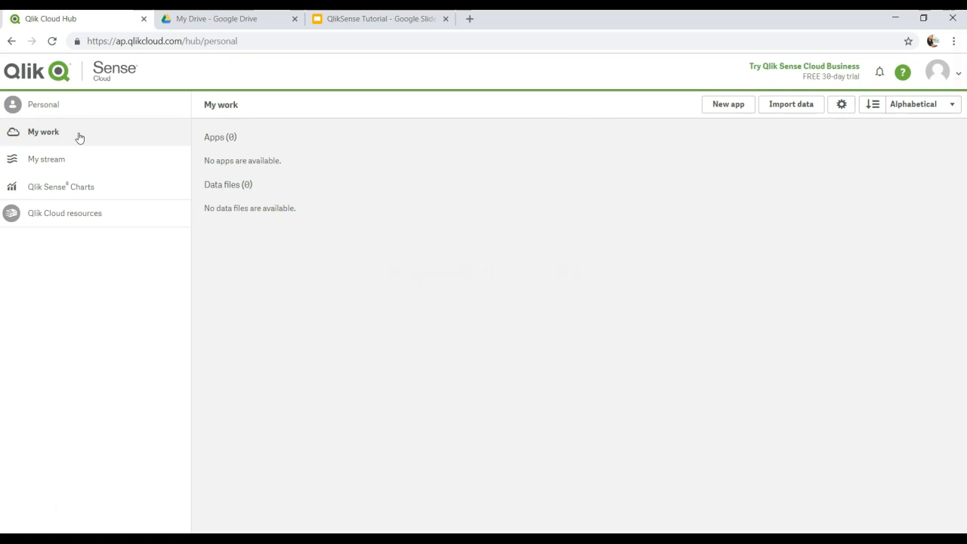
left_click(593, 147)
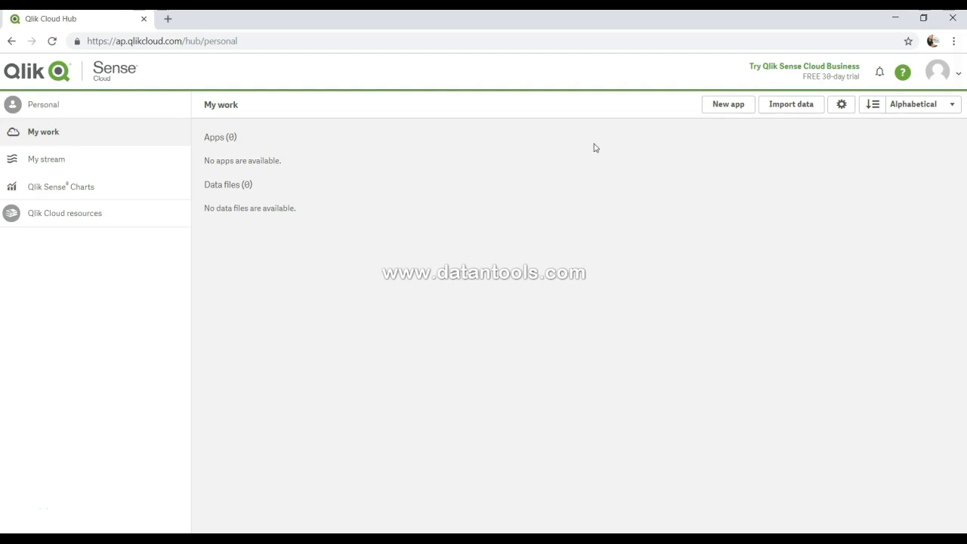
Open the Qlik Cloud resources page listing the 20 demo apps.
left_click(90, 216)
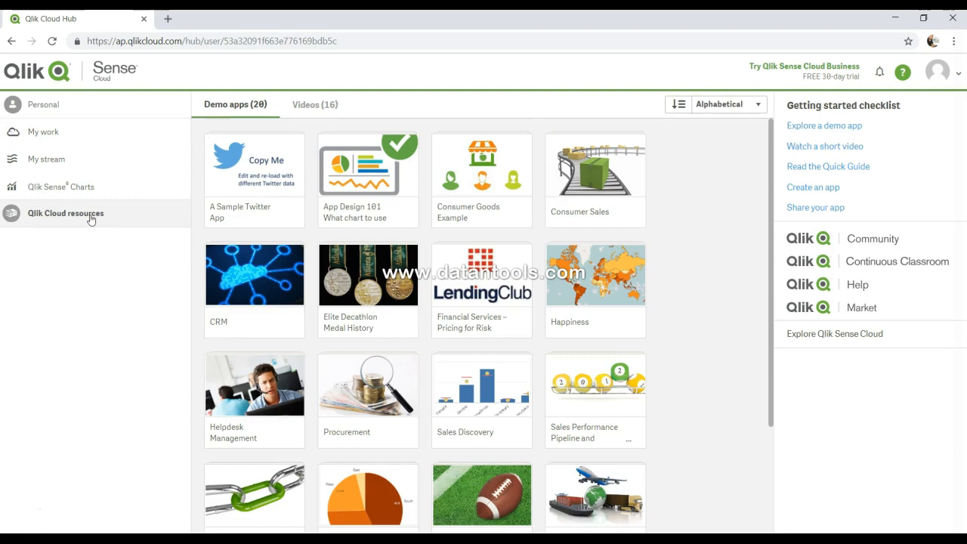
Open the Sales Performance Pipeline and Productivity demo app from the Qlik Cloud resources page.
left_click(113, 402)
left_click(607, 397)
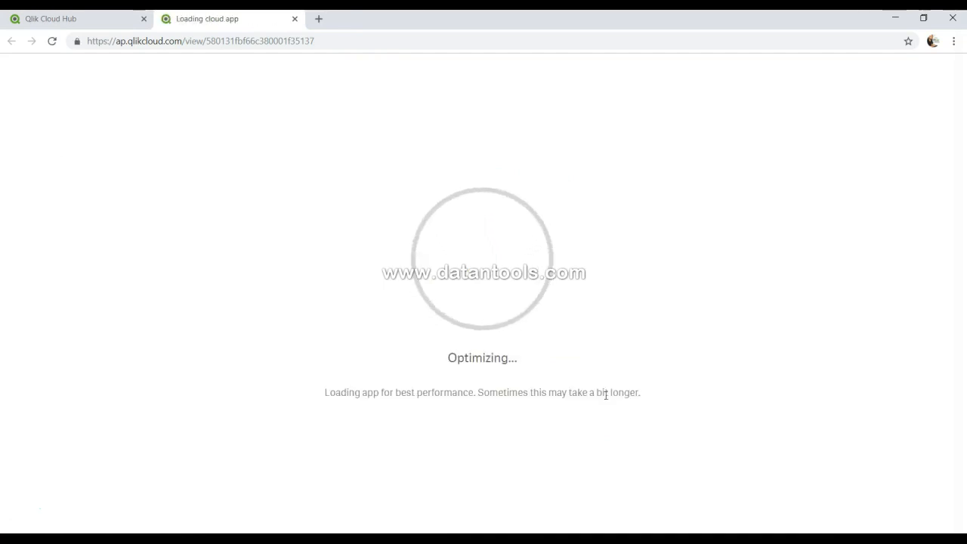
Let the Sales Performance Pipeline and Productivity app finish loading, showing its seven base sheets.
left_click(605, 387)
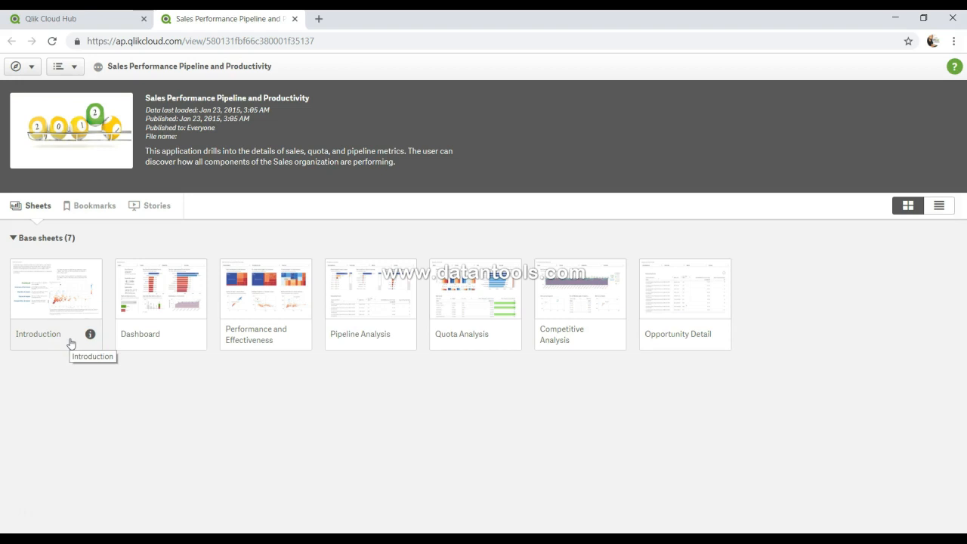
Open the Introduction sheet from the app's Base sheets.
left_click(123, 339)
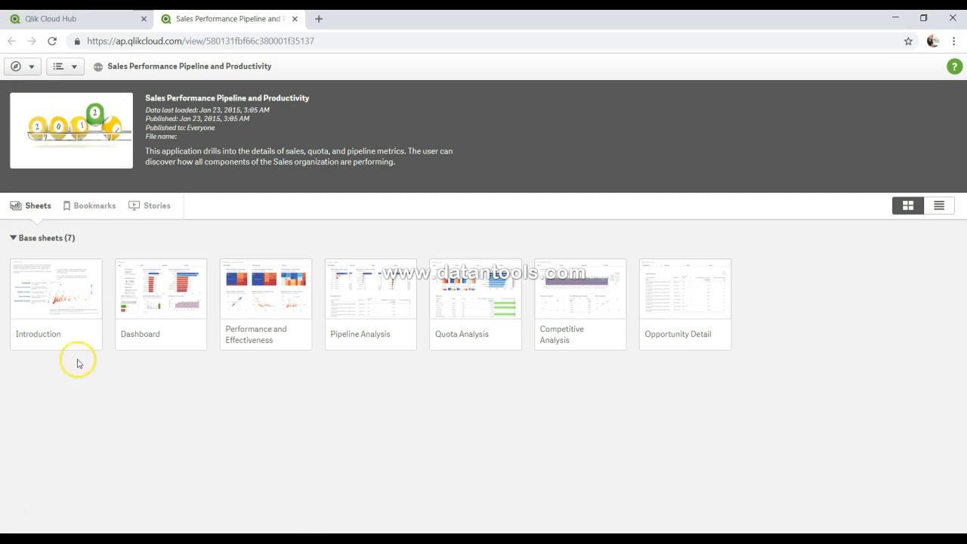
left_click(68, 295)
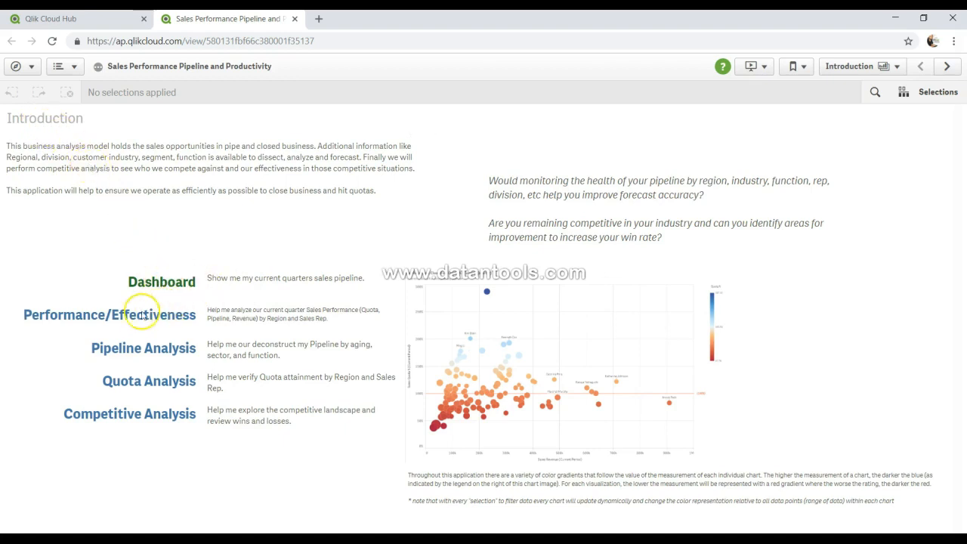
Toggle the app information panel on and off, then show the list of all seven base sheets.
left_click(154, 346)
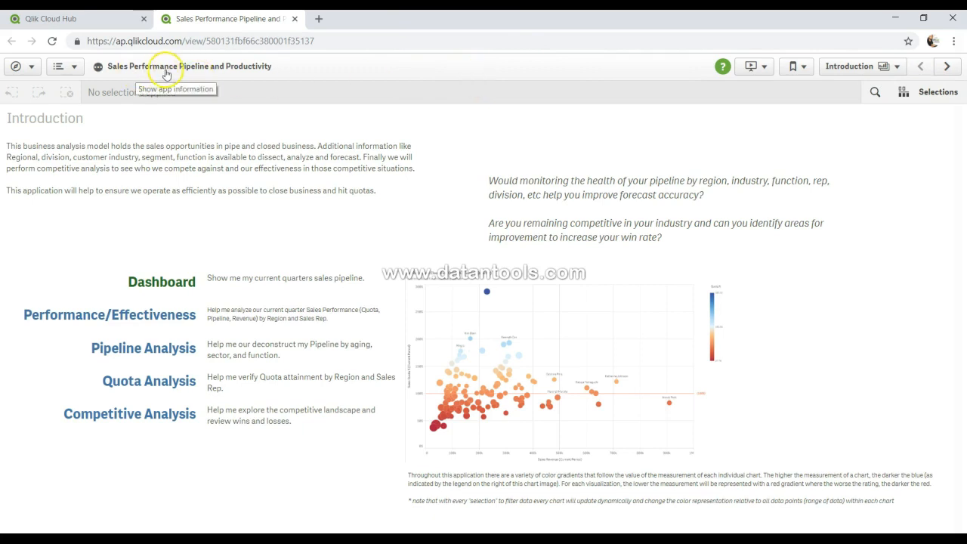
left_click(142, 71)
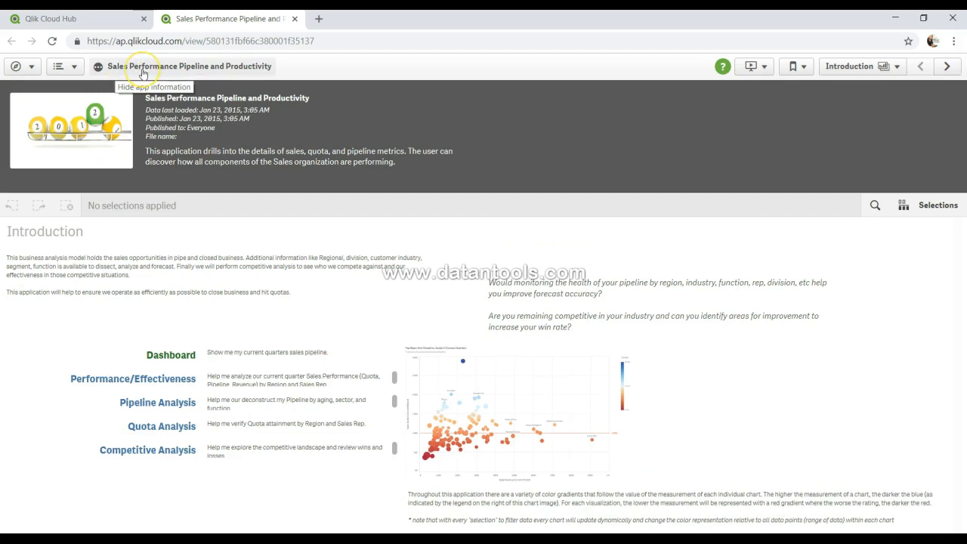
left_click(142, 68)
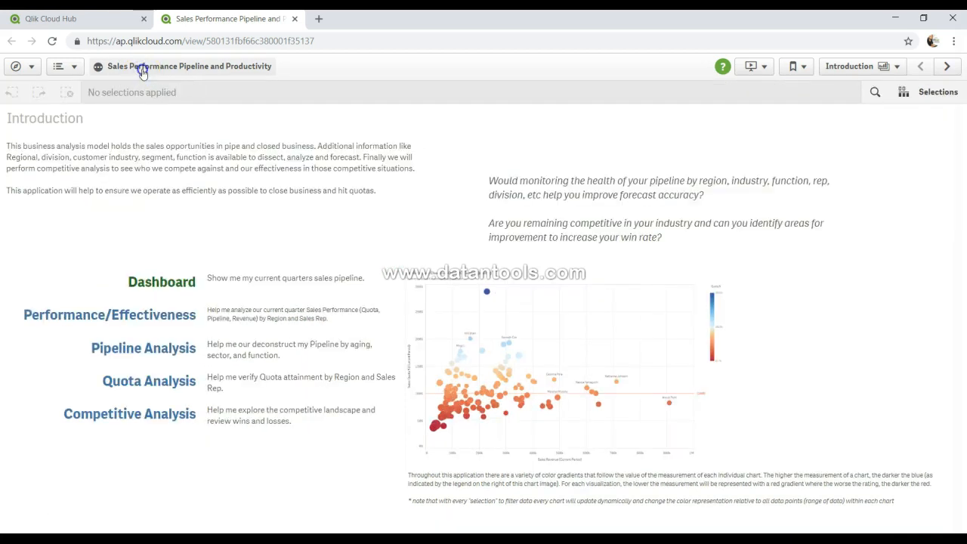
left_click(140, 67)
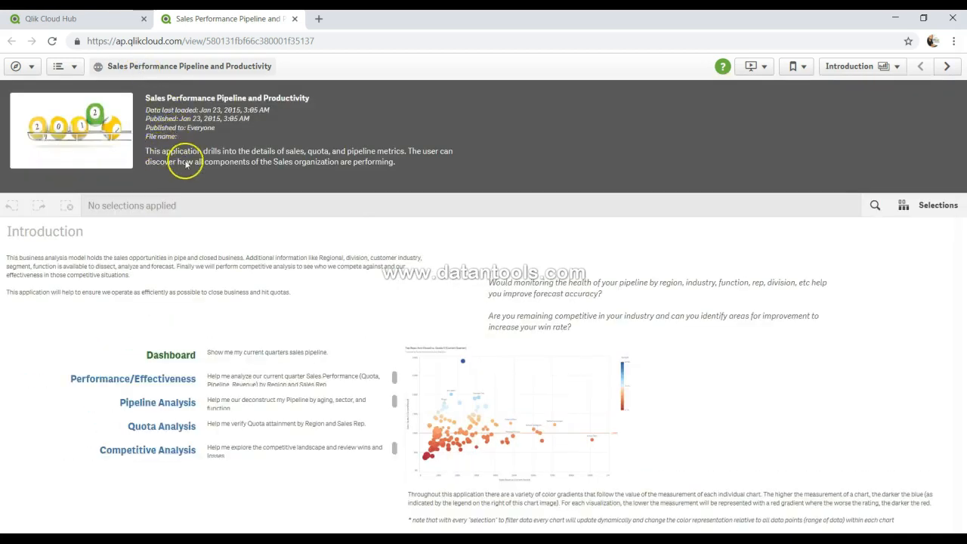
left_click(177, 76)
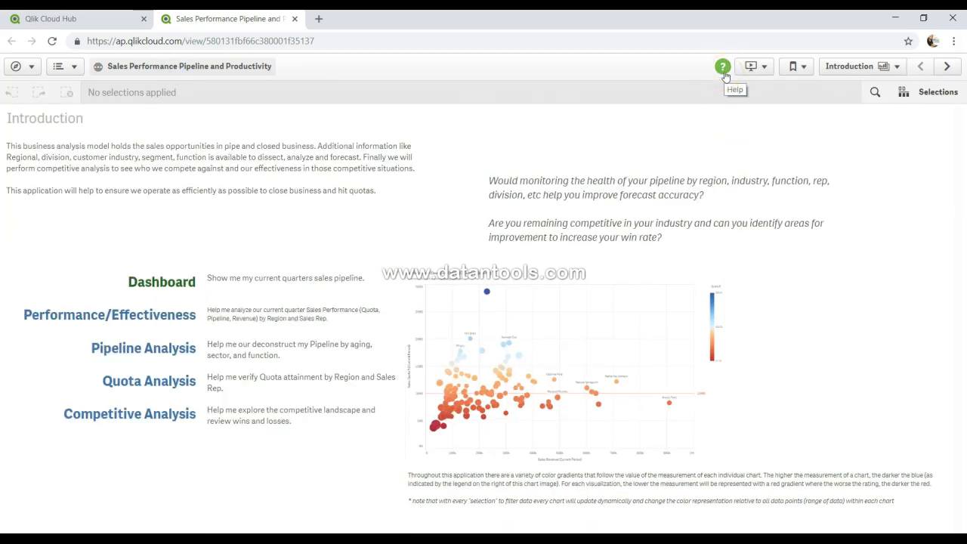
left_click(771, 74)
left_click(840, 70)
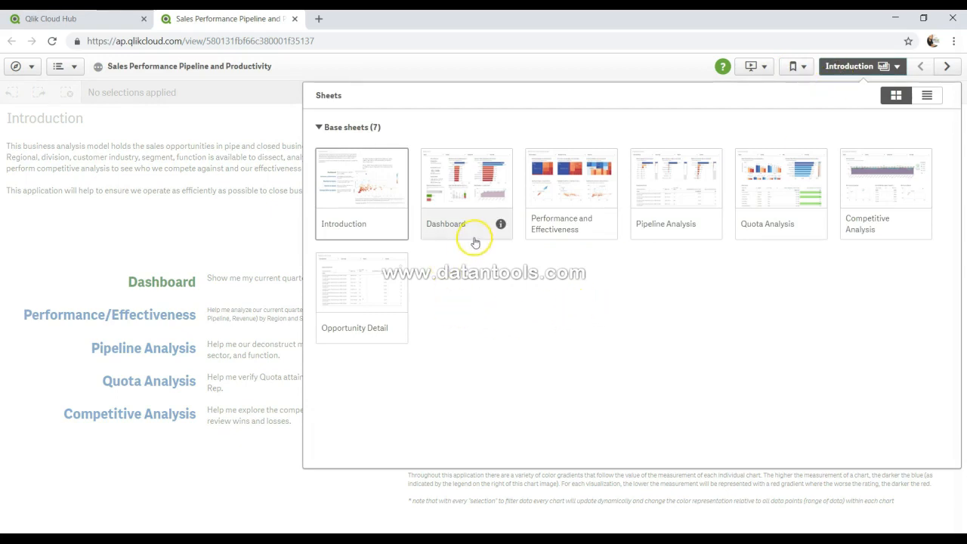
Close the sheet overview and return to the Dashboard sheet showing $28.82M Closed Revenue.
left_click(949, 67)
left_click(950, 67)
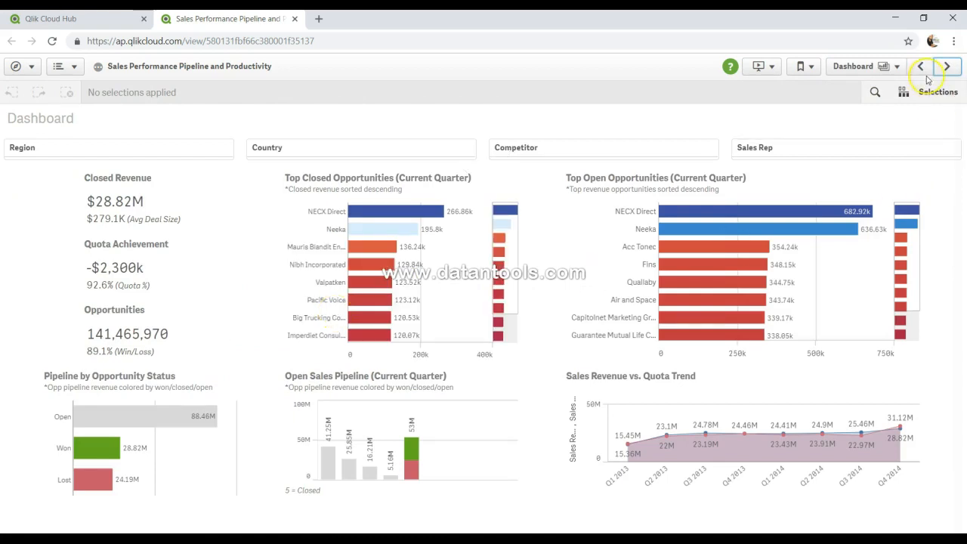
left_click(896, 65)
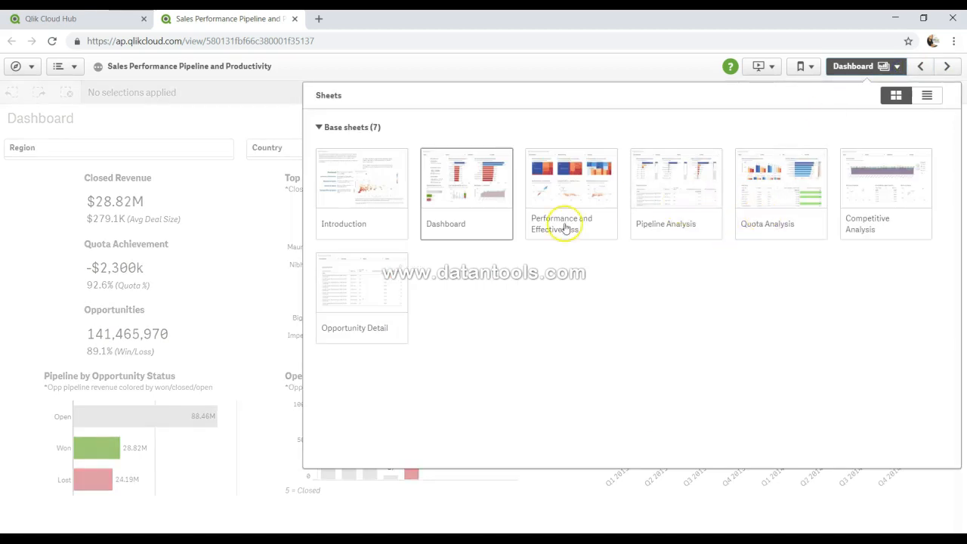
left_click(891, 68)
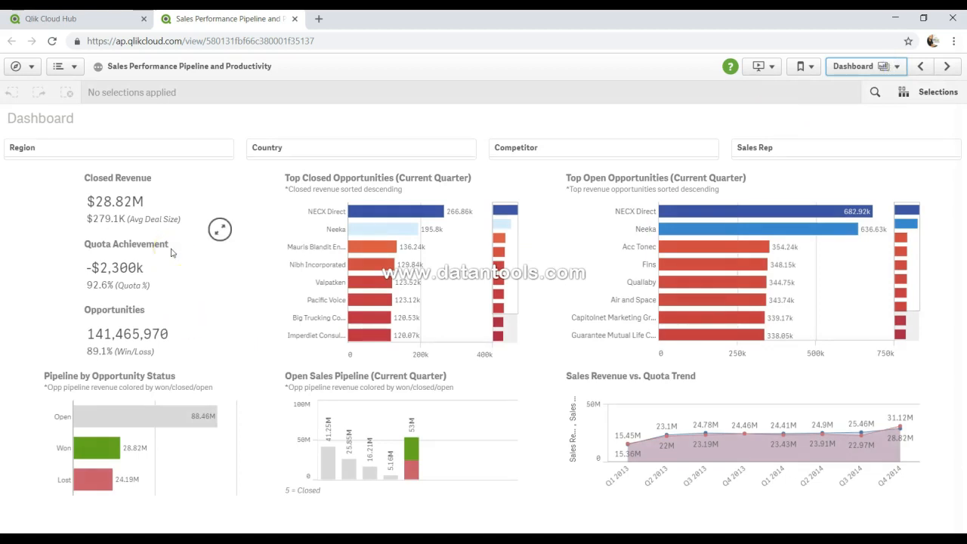
left_click(131, 157)
Preview the Region, Country, Competitor and Sales Rep filter lists without choosing any value.
left_click(132, 154)
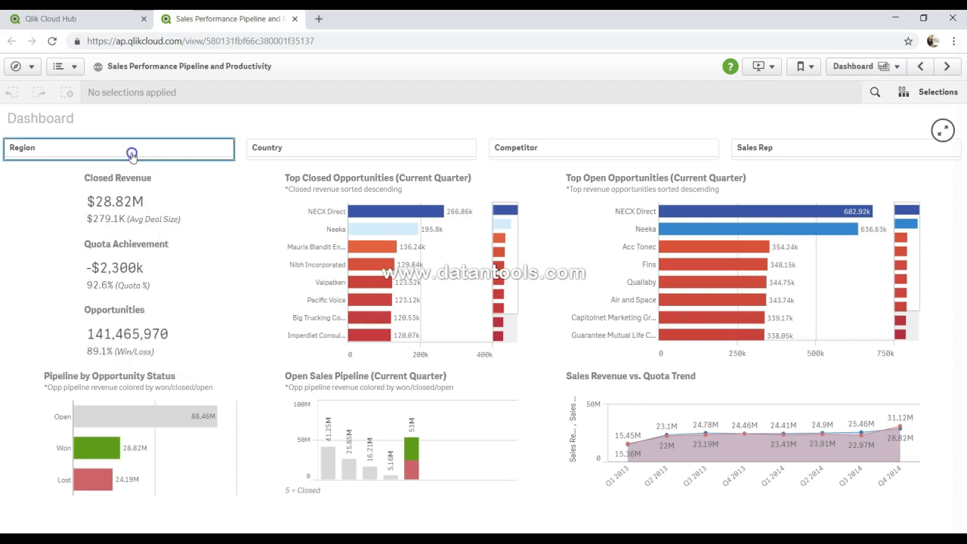
left_click(330, 150)
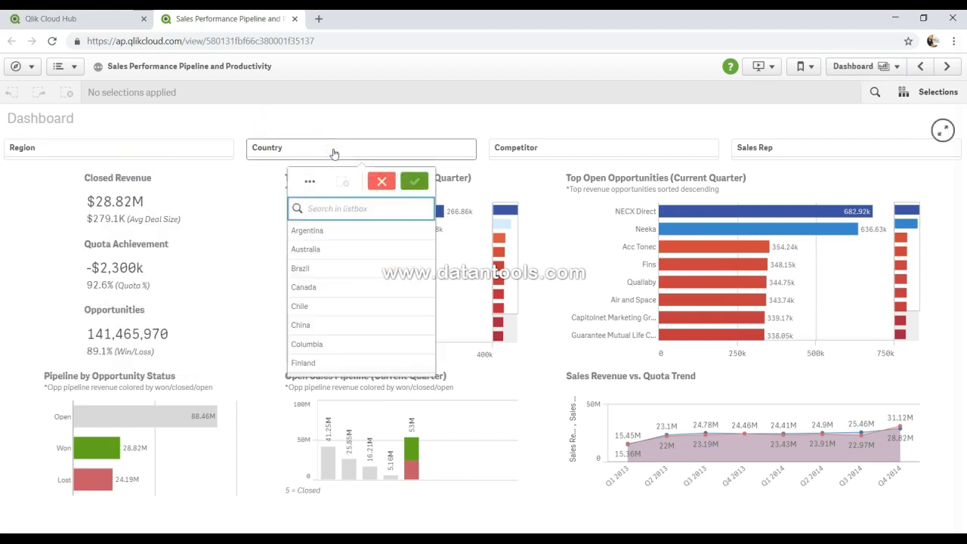
left_click(335, 154)
left_click(539, 149)
left_click(540, 151)
left_click(769, 151)
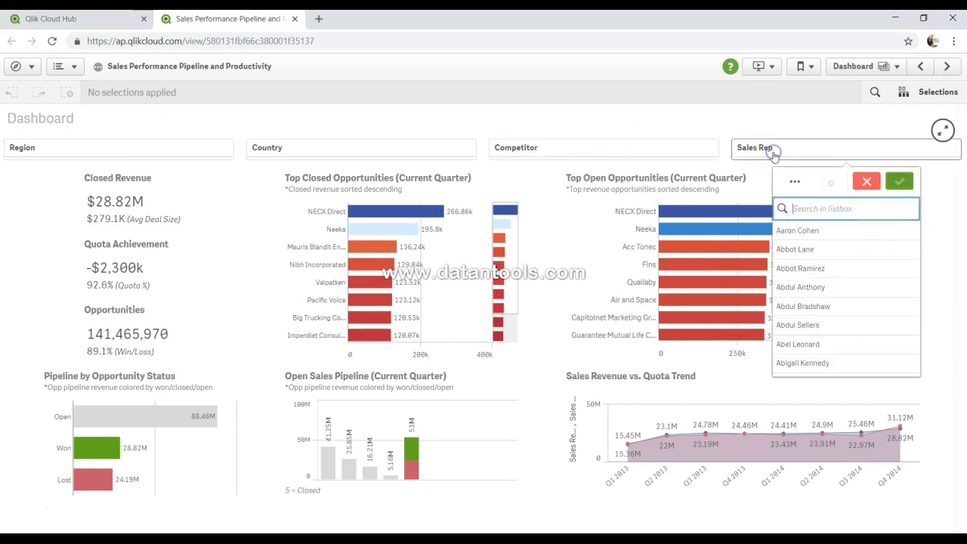
left_click(772, 151)
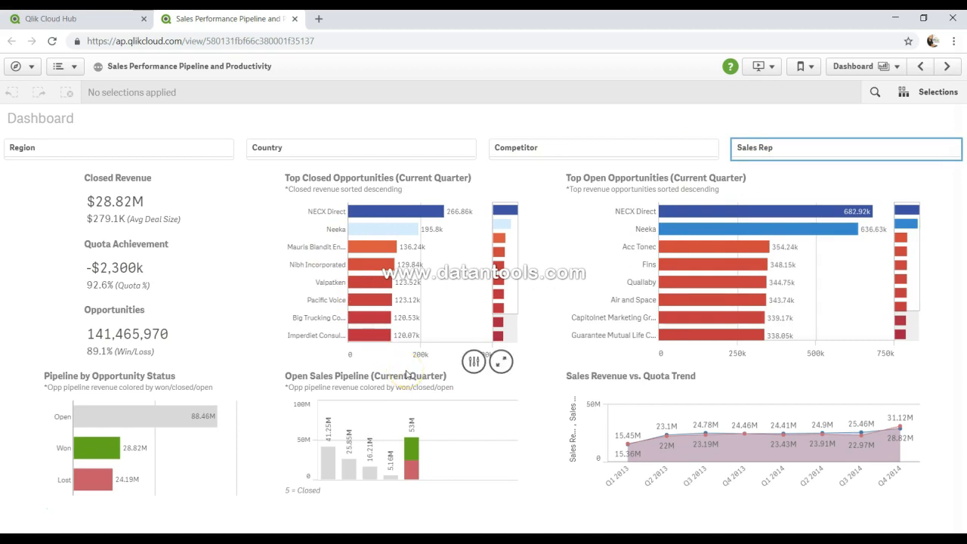
Filter the dashboard to Country China, dropping Closed Revenue to $0.75M.
left_click(376, 152)
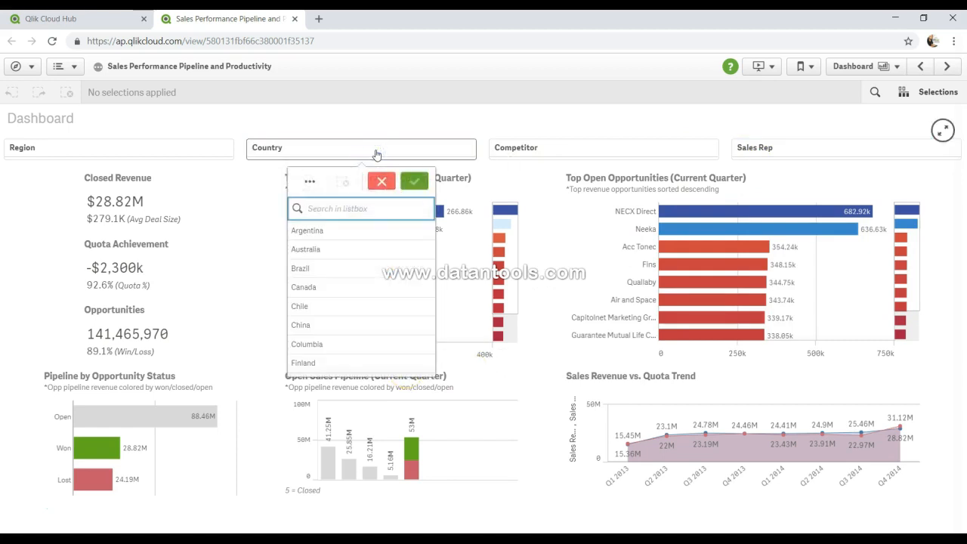
left_click(306, 325)
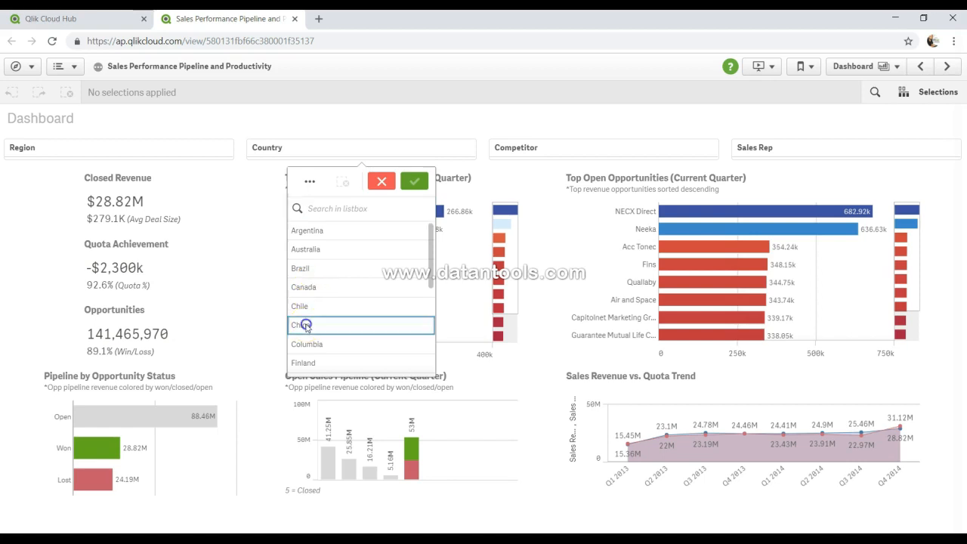
left_click(414, 183)
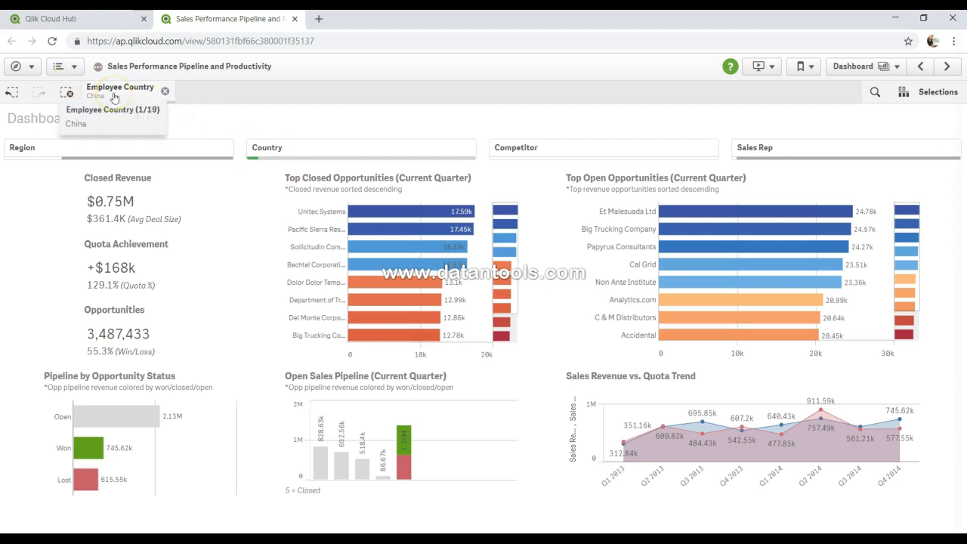
left_click(13, 95)
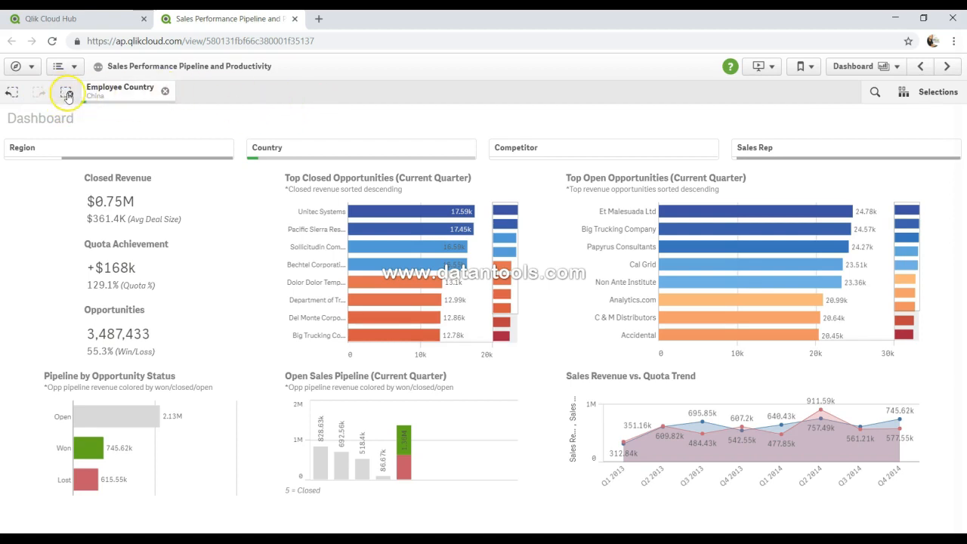
Clear the China country selection using Clear all selections.
left_click(69, 94)
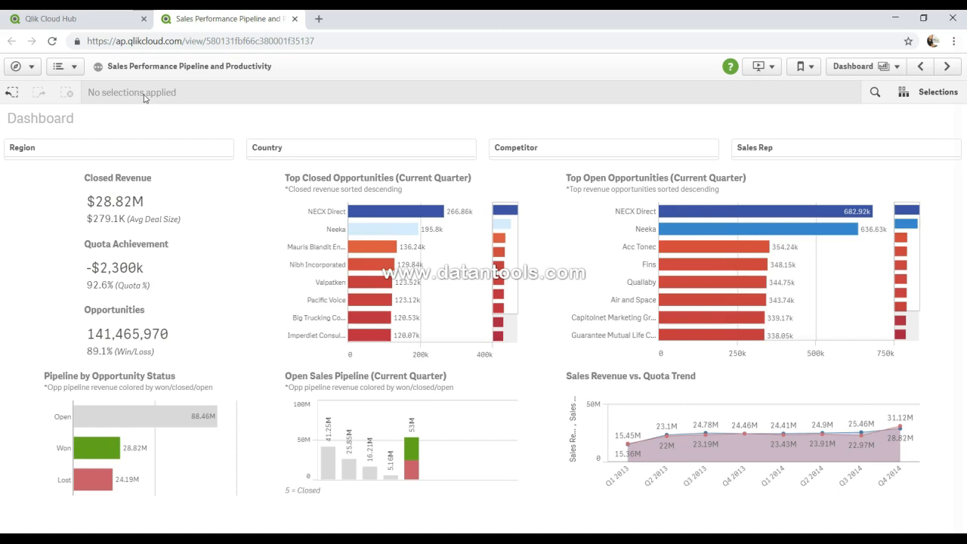
Select the APAC region, China country and one sales rep in the filter panes.
left_click(157, 148)
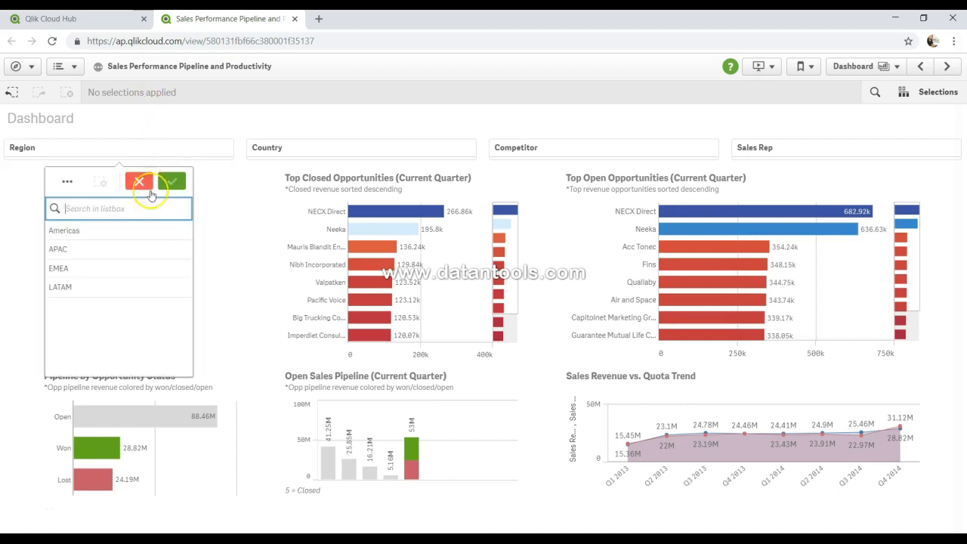
left_click(109, 249)
left_click(324, 153)
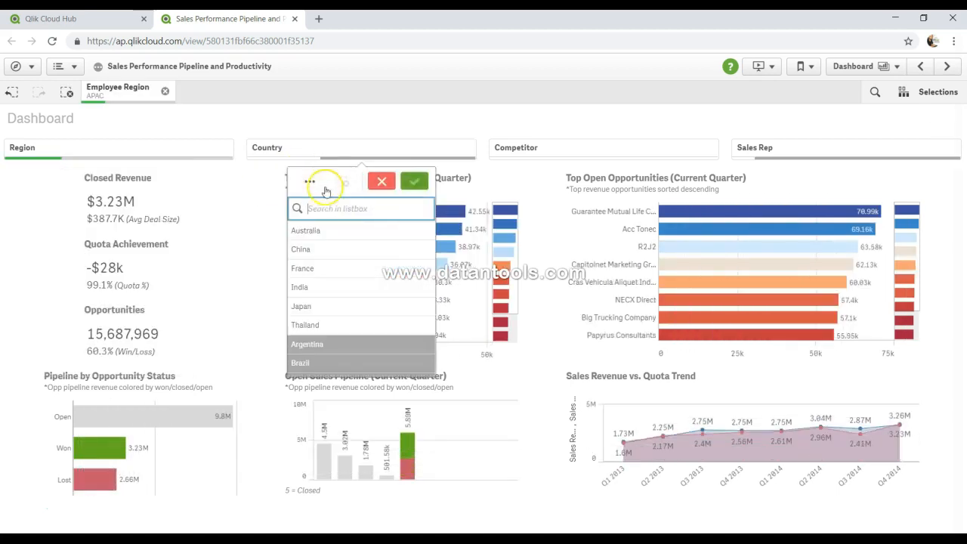
left_click(326, 251)
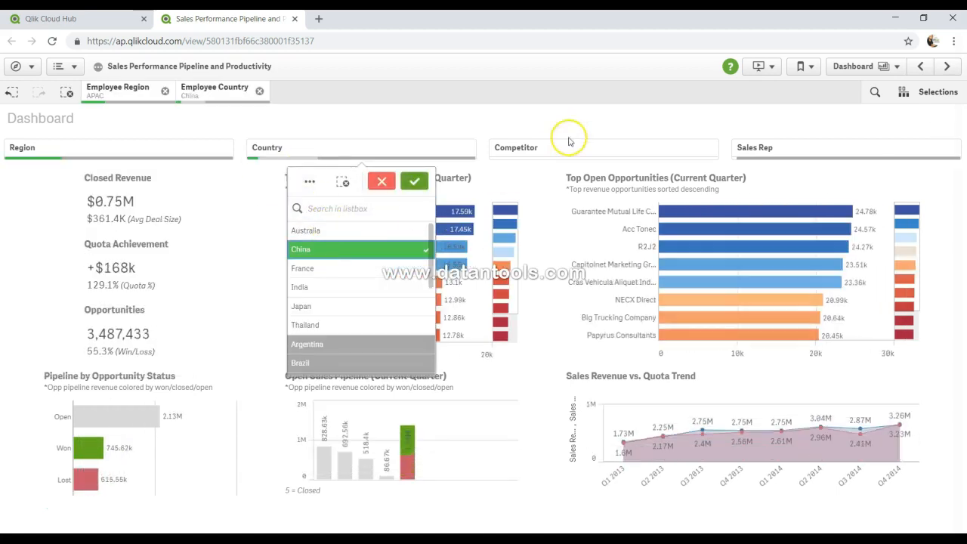
left_click(769, 152)
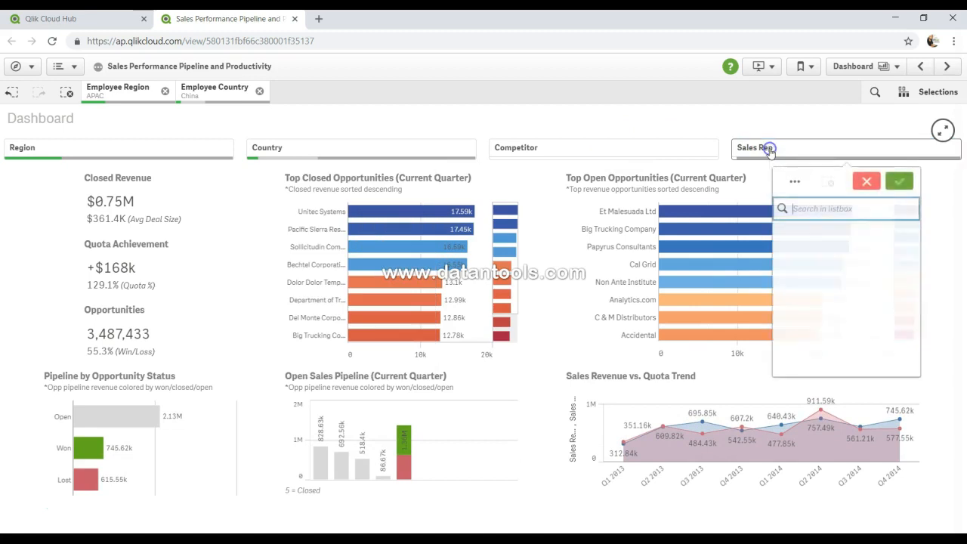
left_click(801, 288)
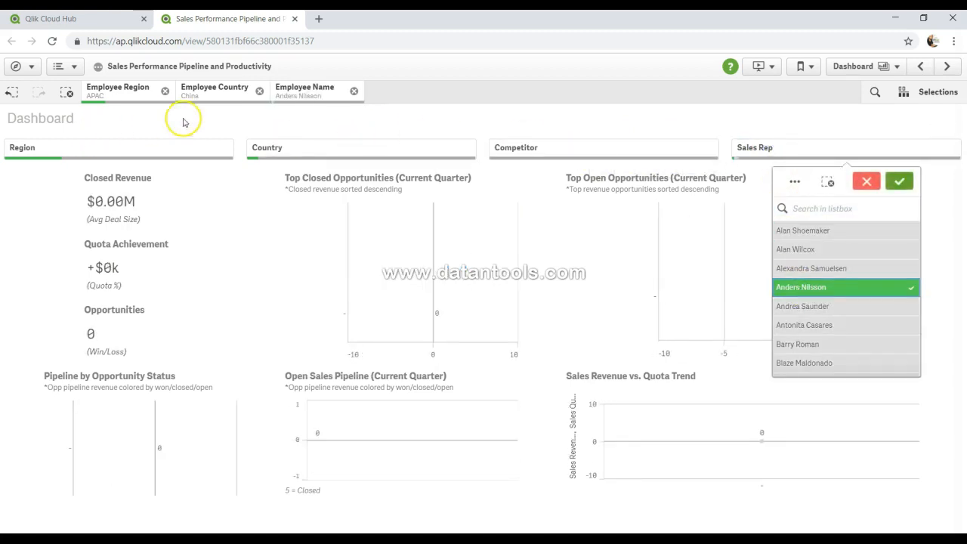
Clear all selections and open the Smart search bar.
left_click(68, 95)
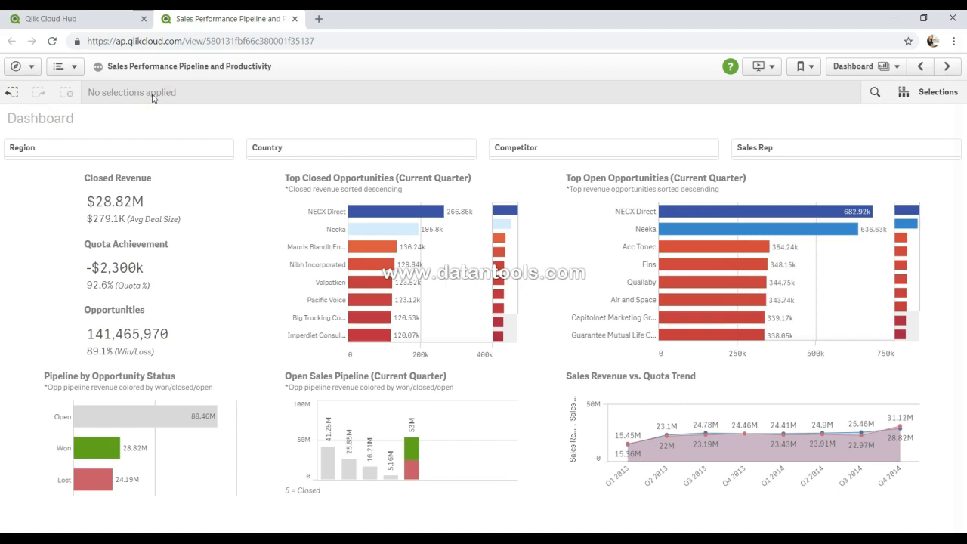
left_click(512, 89)
left_click(873, 97)
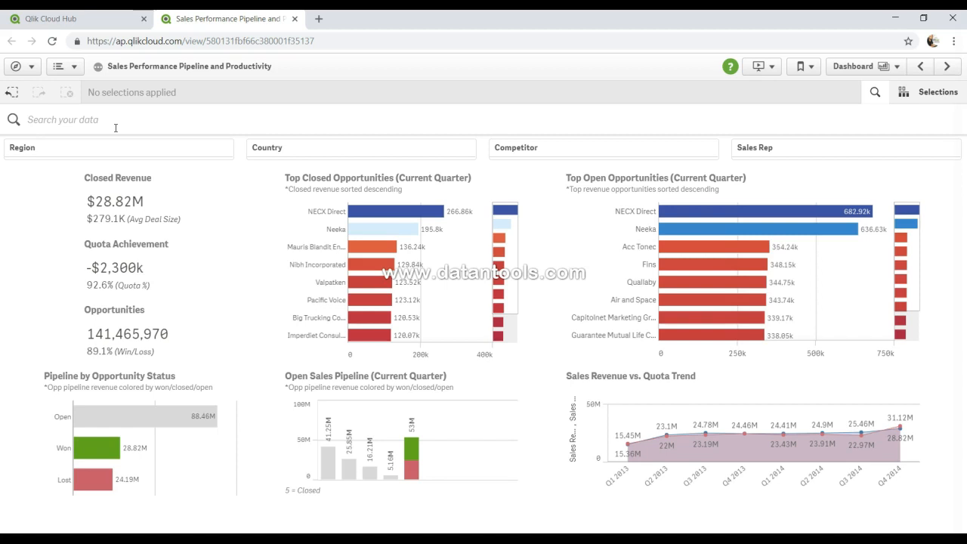
Search the app's data for a sales rep's first name to list matching Sales Rep and Customer values.
type("andrew")
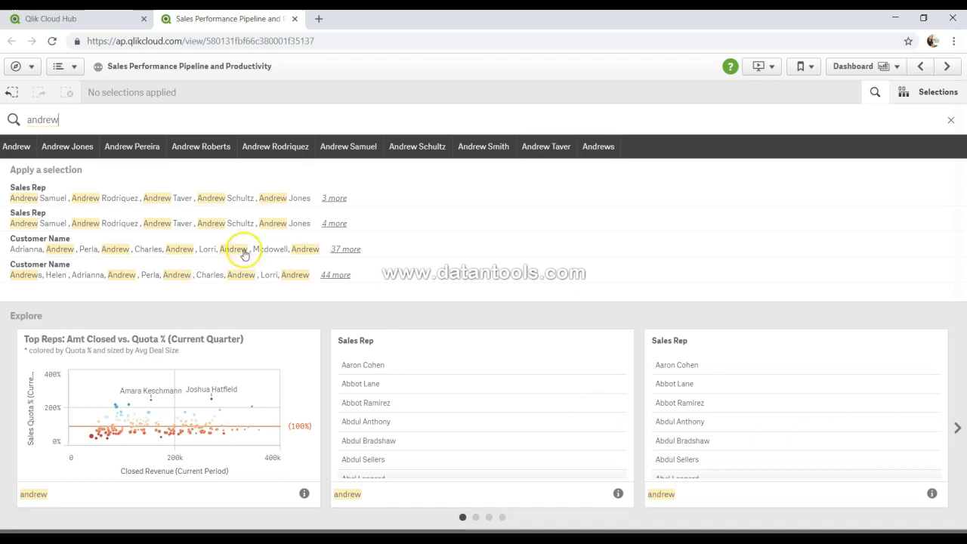
Clear the search, browse app dimensions in the Selections overview, then return to the Dashboard.
left_click(952, 123)
left_click(952, 121)
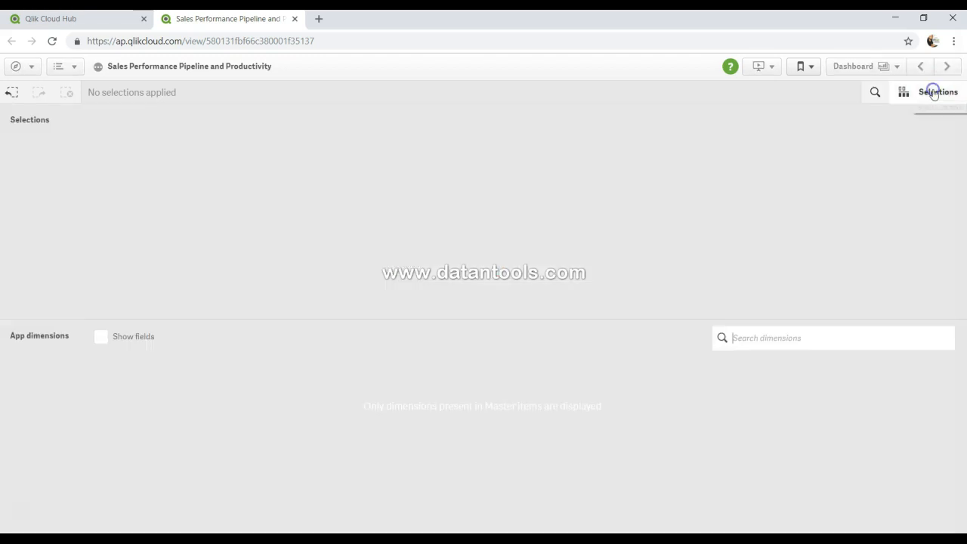
left_click(935, 92)
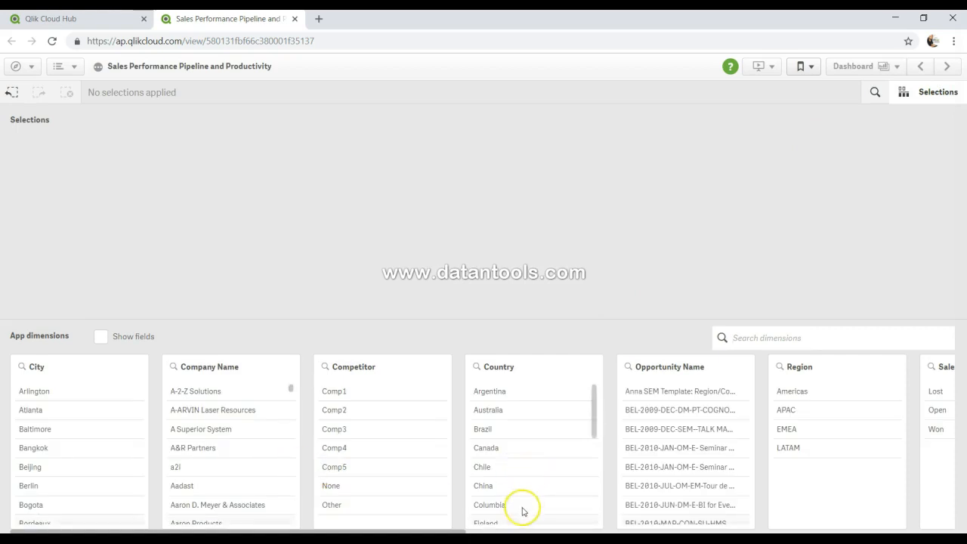
left_click(565, 532)
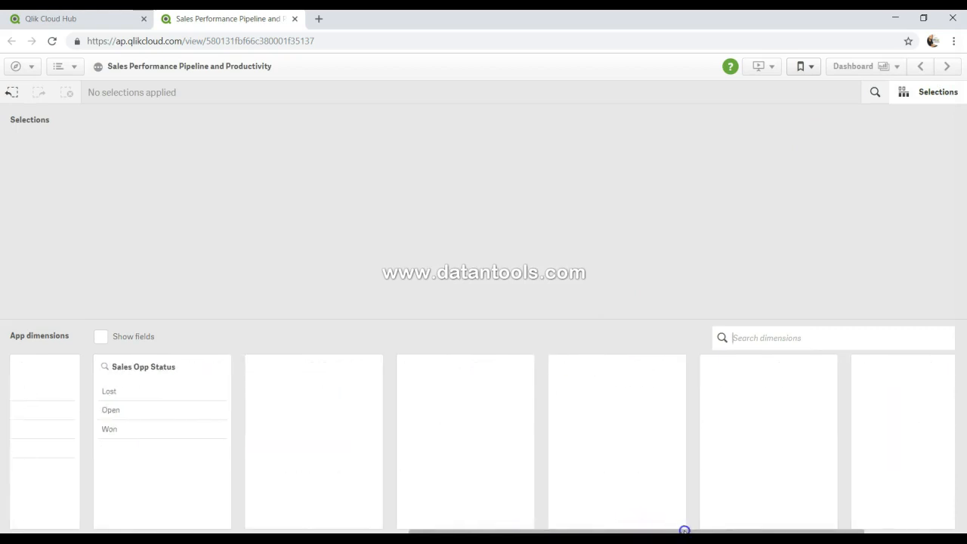
left_click_drag(684, 532, 481, 530)
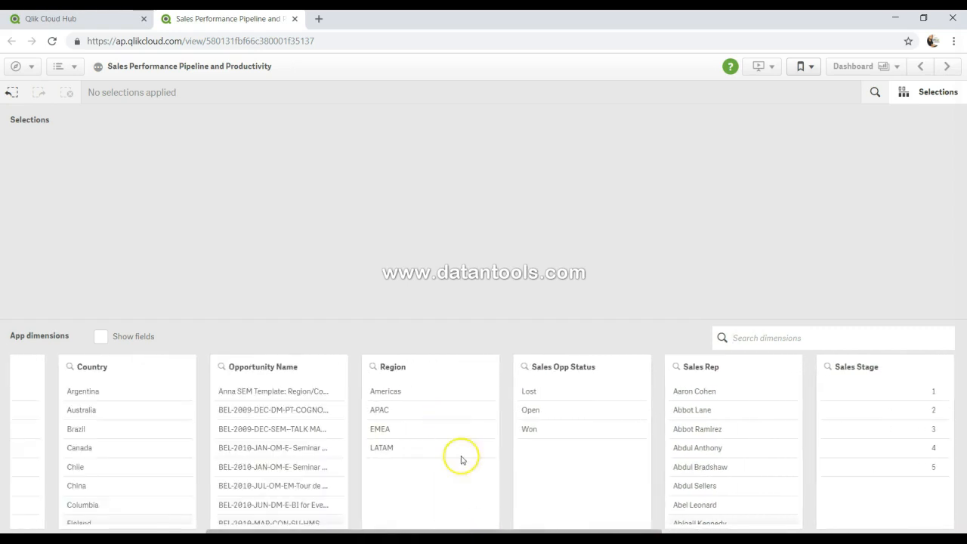
left_click(913, 92)
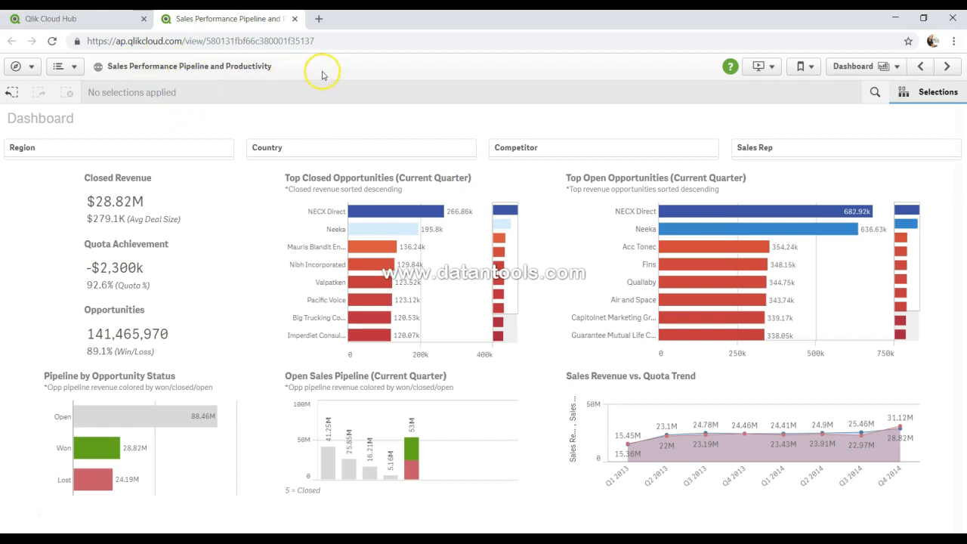
left_click(772, 71)
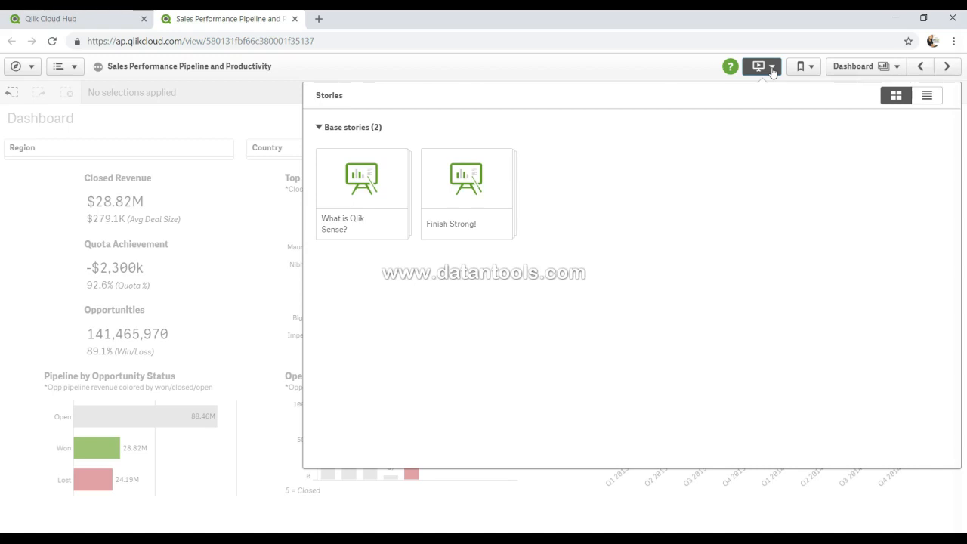
left_click(772, 70)
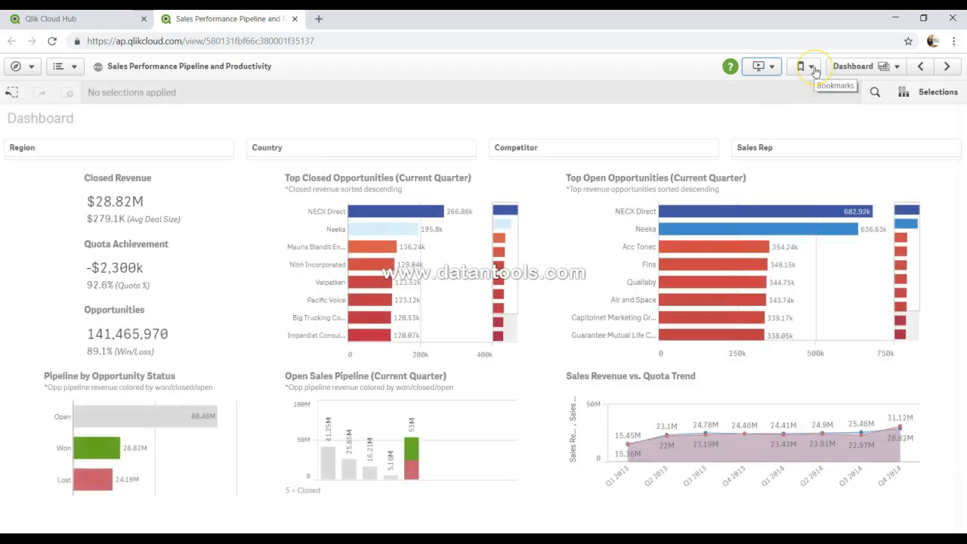
left_click(811, 68)
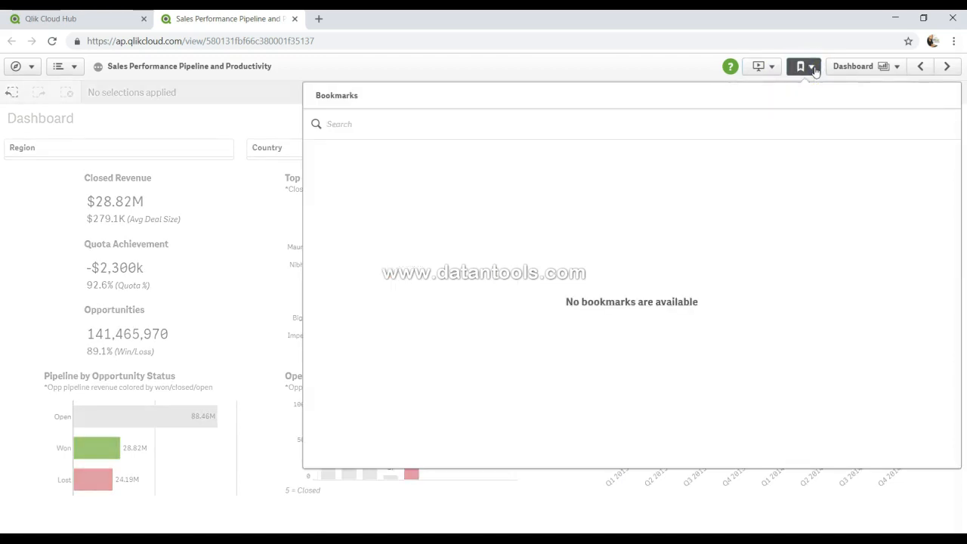
left_click(813, 68)
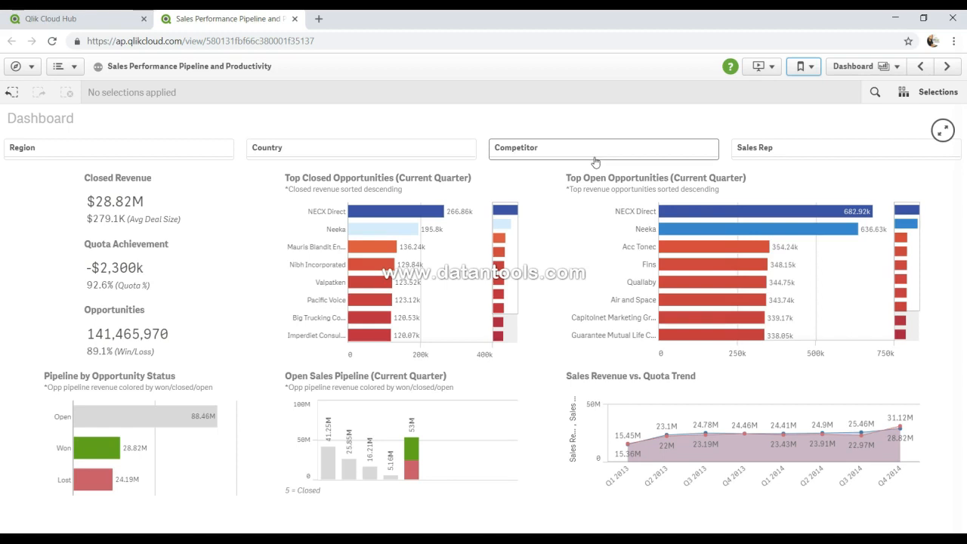
left_click(808, 67)
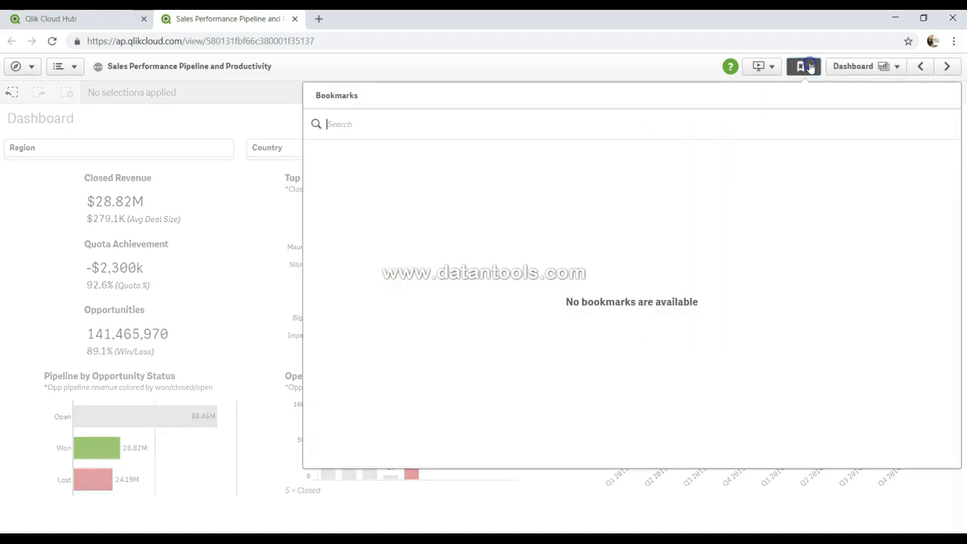
left_click(808, 66)
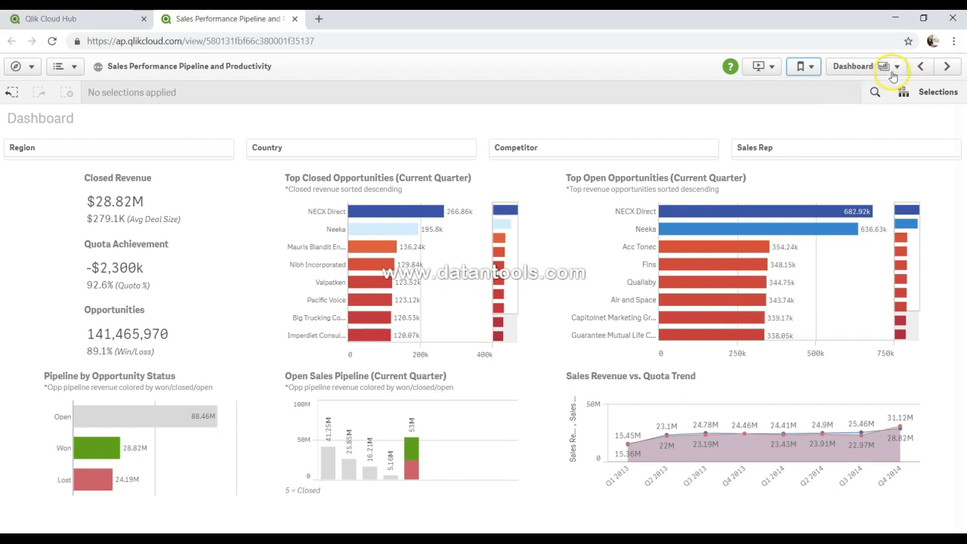
left_click(896, 68)
left_click(896, 68)
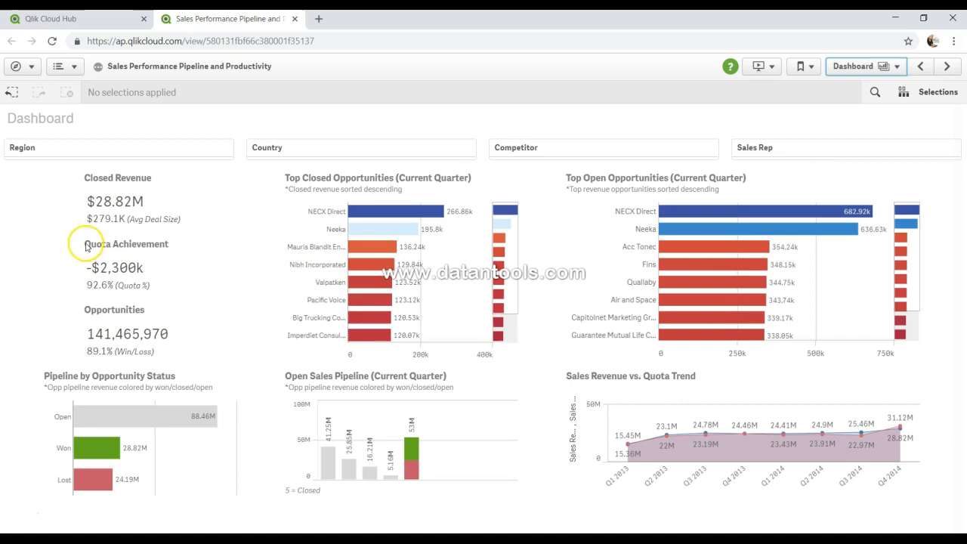
mouse_move(118, 414)
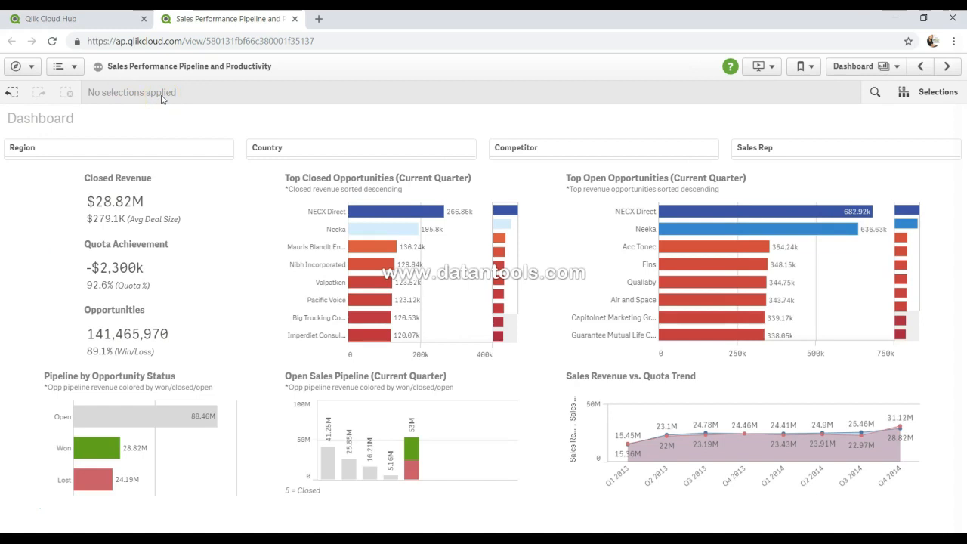
left_click(201, 147)
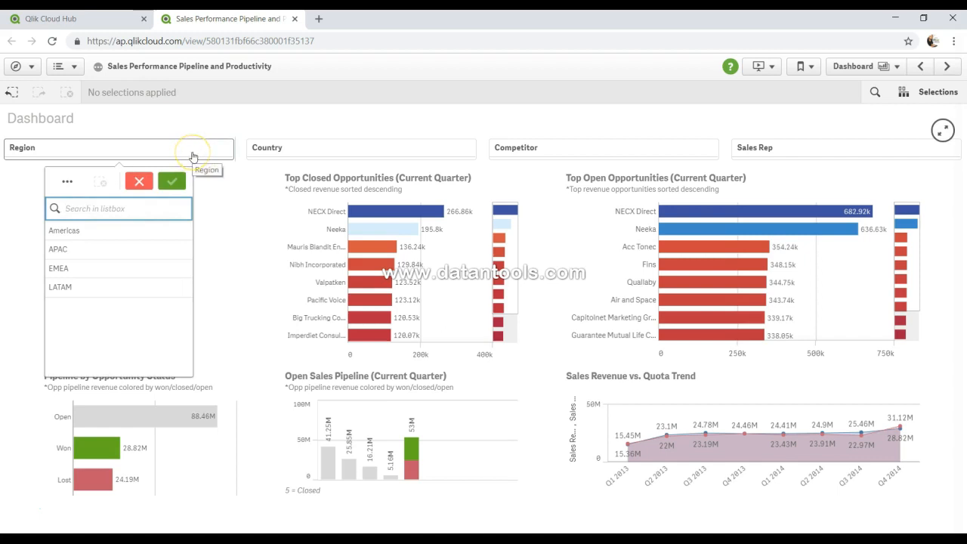
left_click(92, 246)
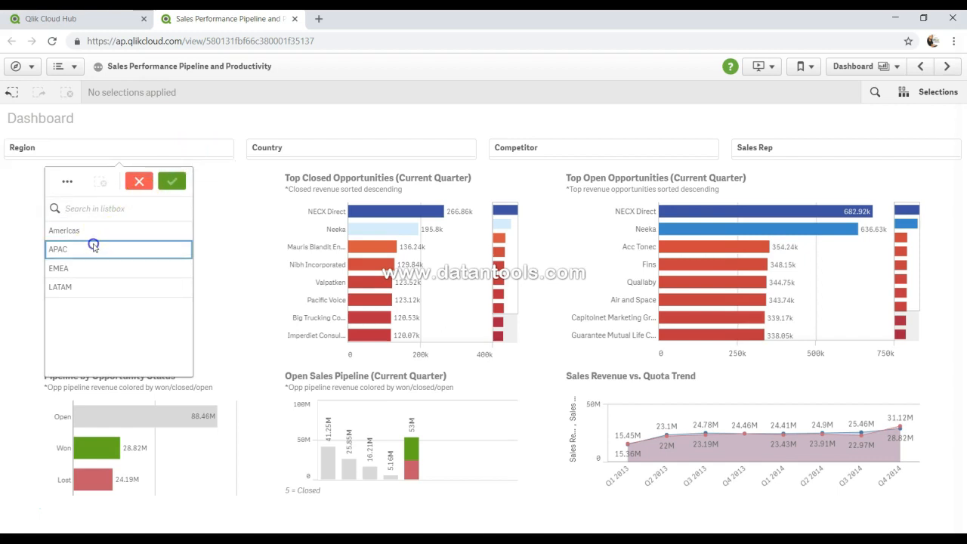
left_click(172, 182)
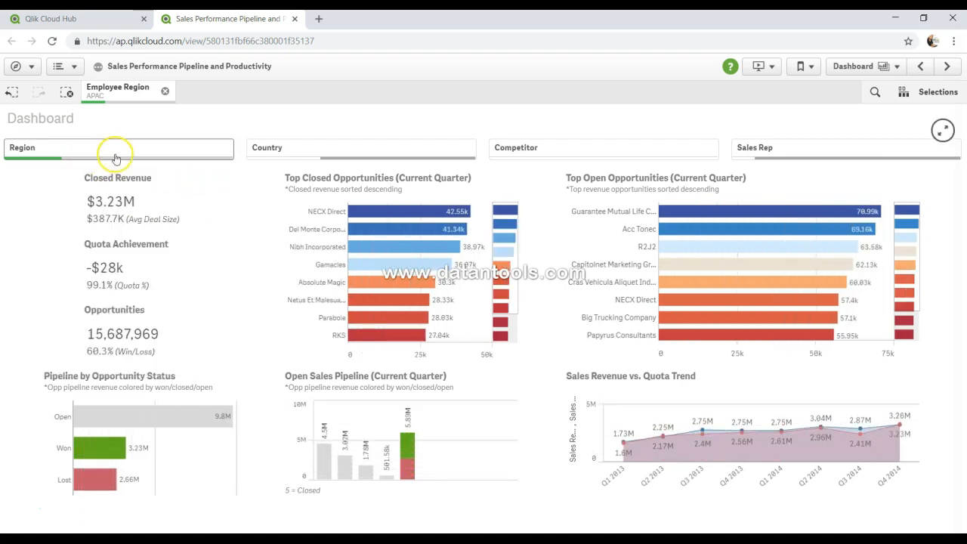
left_click(288, 154)
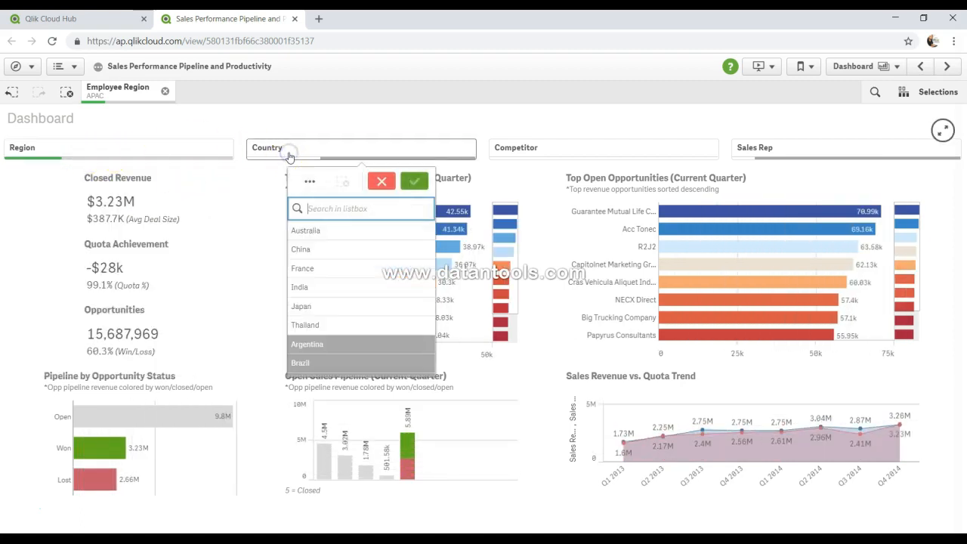
left_click(575, 155)
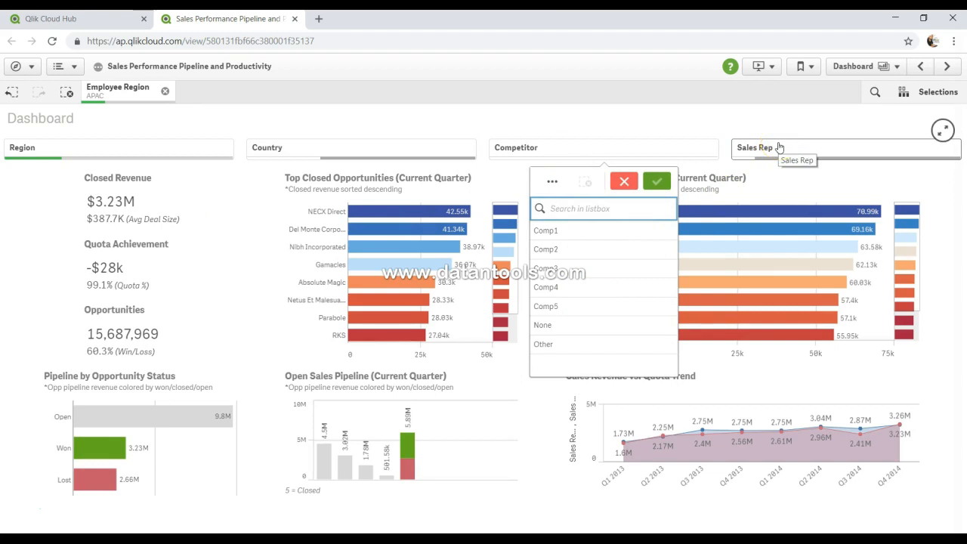
left_click(702, 123)
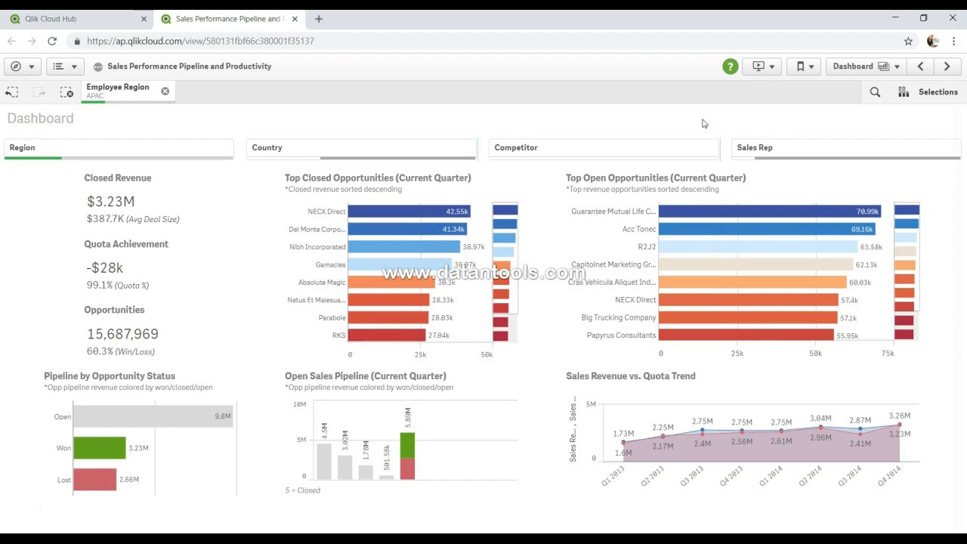
In Top Closed Opportunities, select the four companies from Nibh Incorporated to Netus Et Malesuada and confirm.
mouse_move(287, 311)
mouse_move(306, 246)
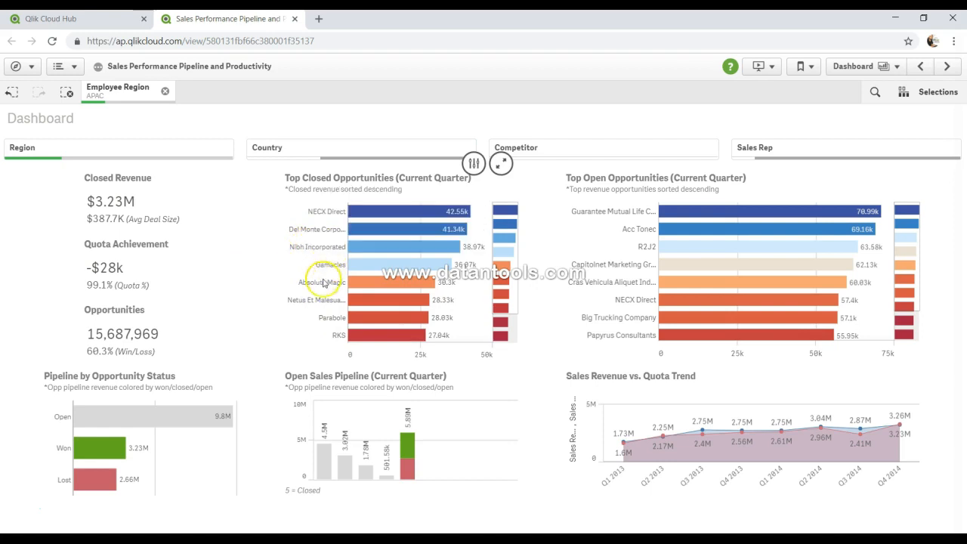
left_click_drag(299, 247, 309, 311)
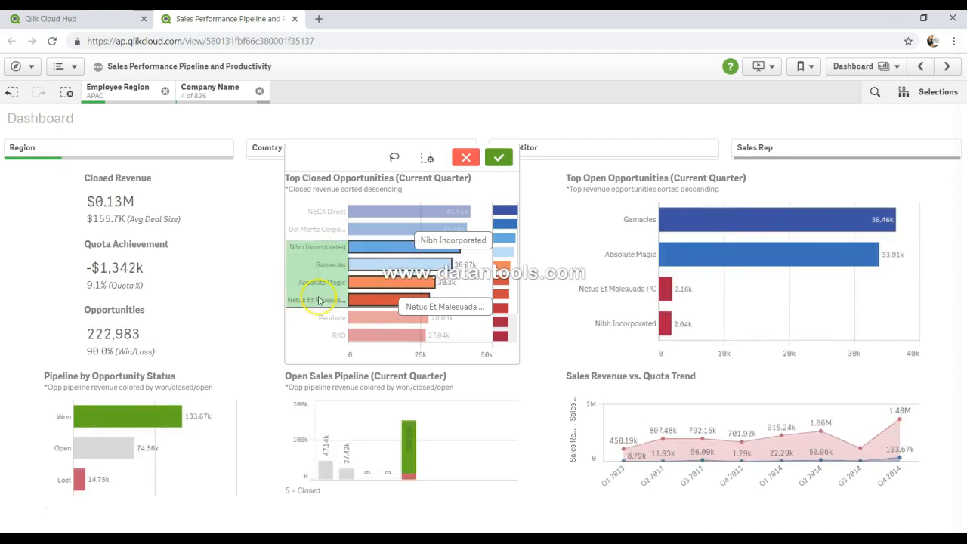
left_click(498, 157)
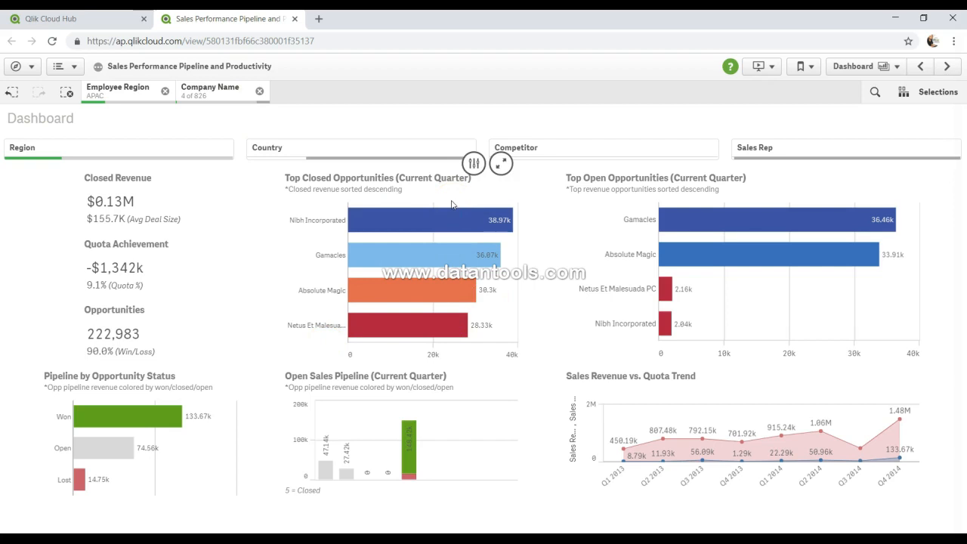
left_click(502, 244)
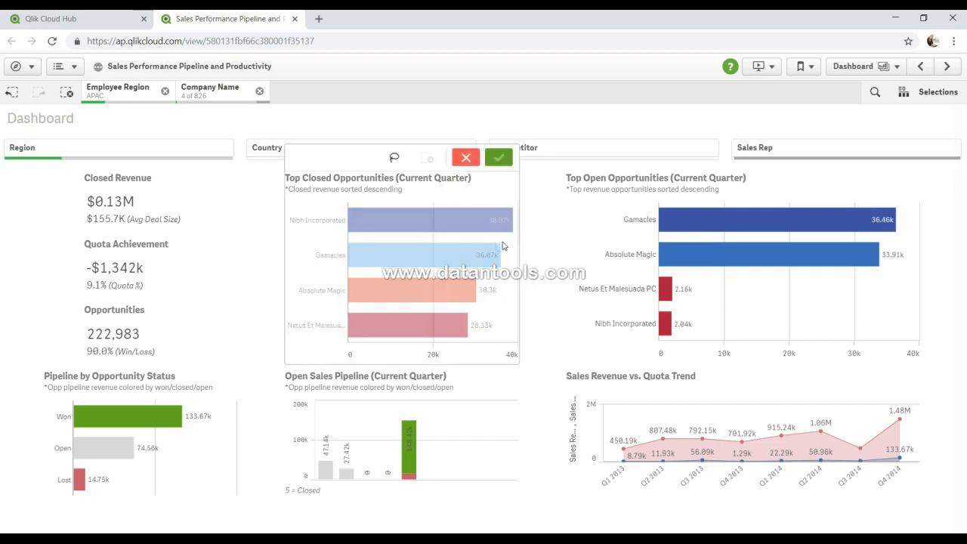
Lasso-select Nibh, Gamacles and Absolute Magic, confirm, then remove the Company Name filter.
left_click(394, 160)
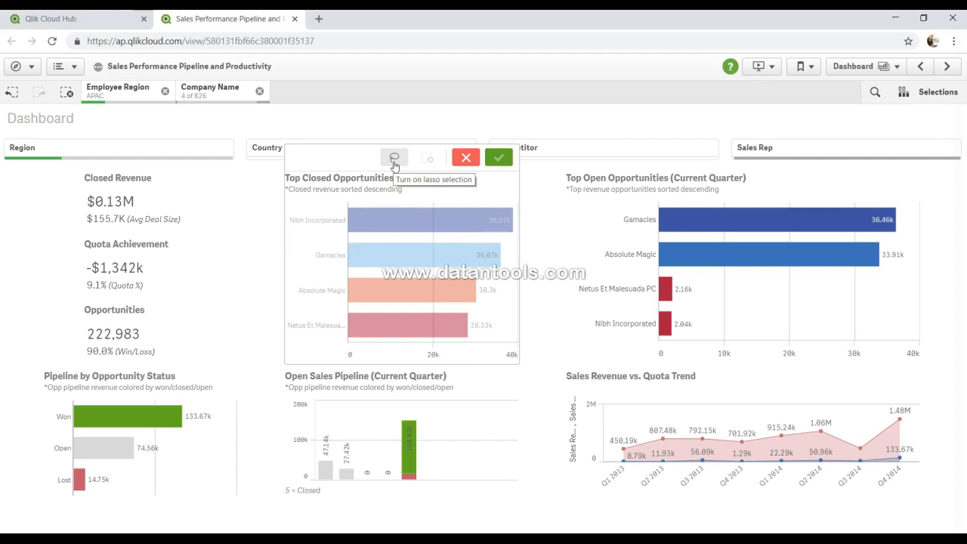
left_click(394, 158)
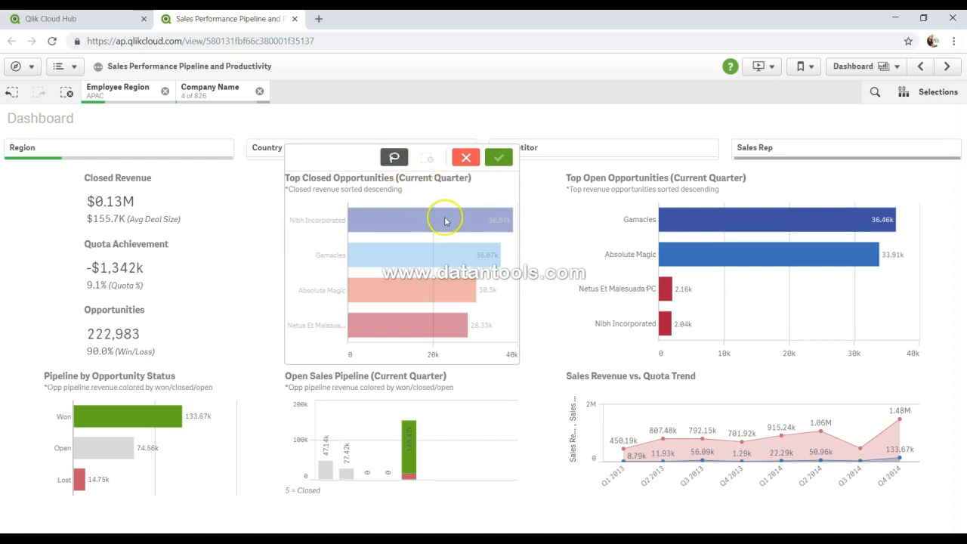
mouse_move(437, 213)
left_mouse_down()
mouse_move(408, 257)
mouse_move(430, 301)
mouse_move(488, 290)
mouse_move(478, 228)
mouse_move(448, 212)
left_mouse_up()
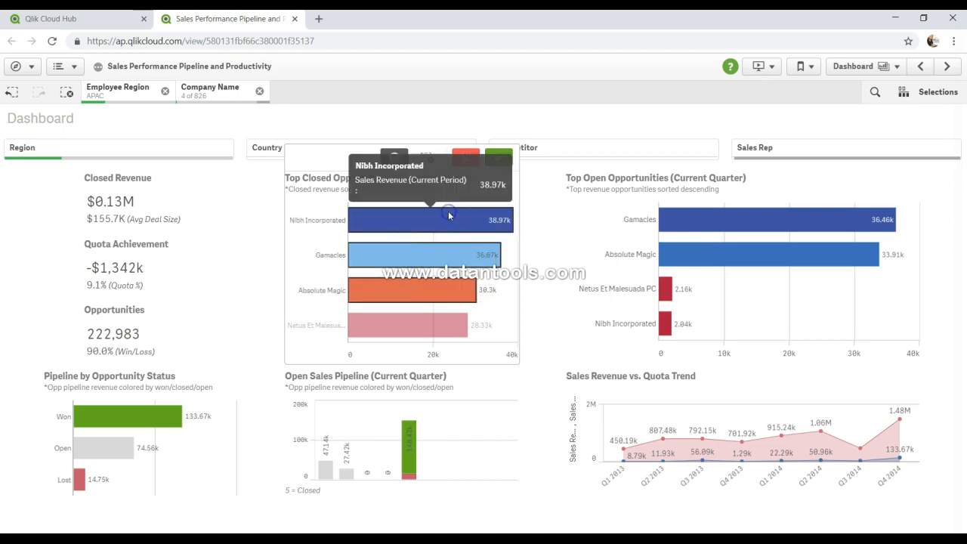
left_click(499, 157)
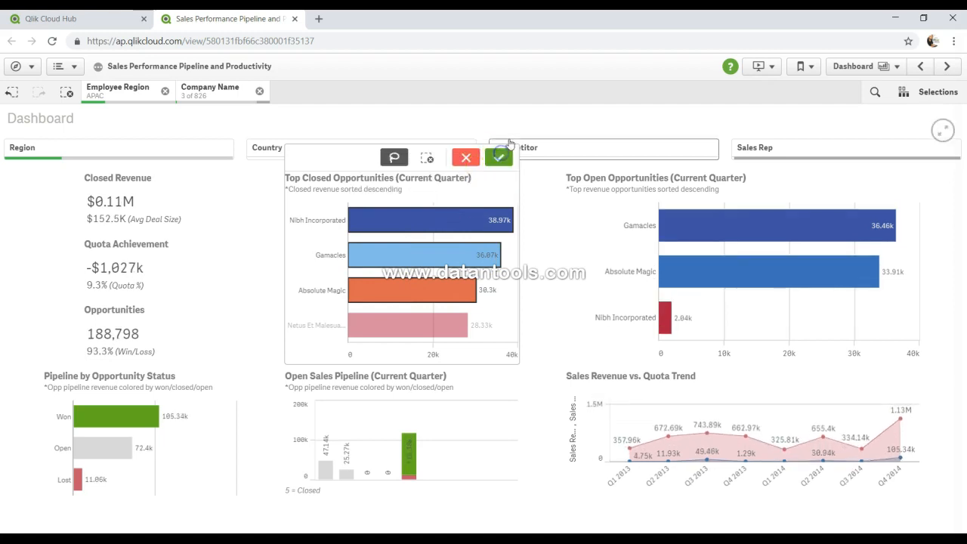
left_click(499, 157)
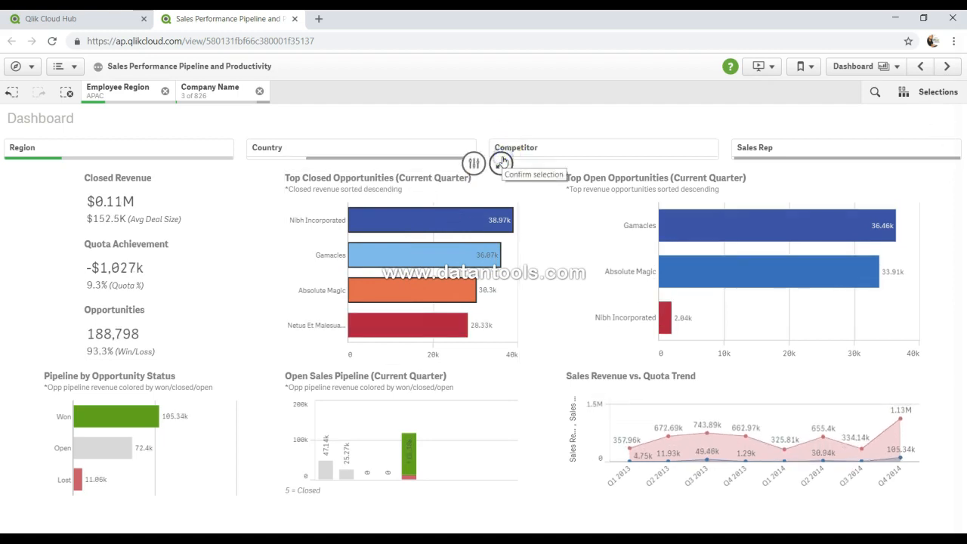
mouse_move(452, 292)
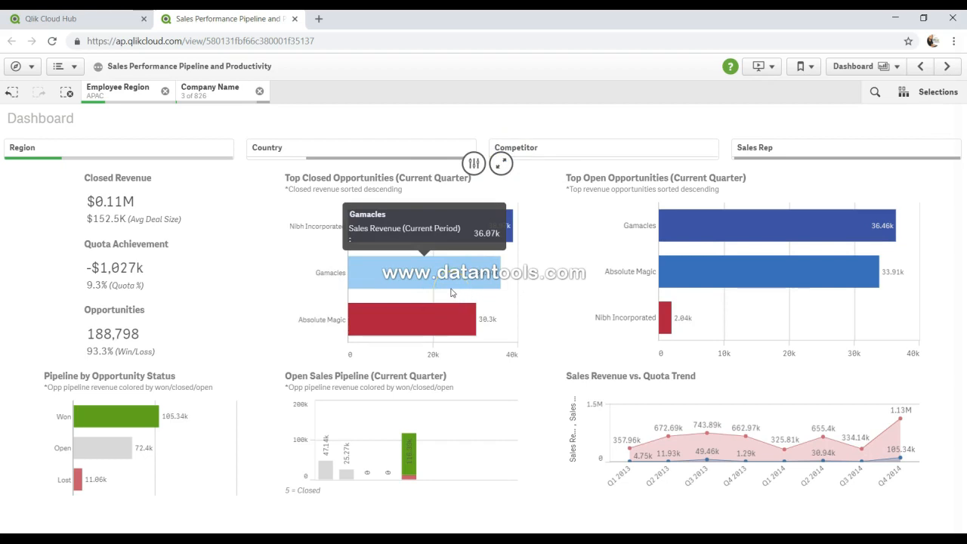
left_click(260, 92)
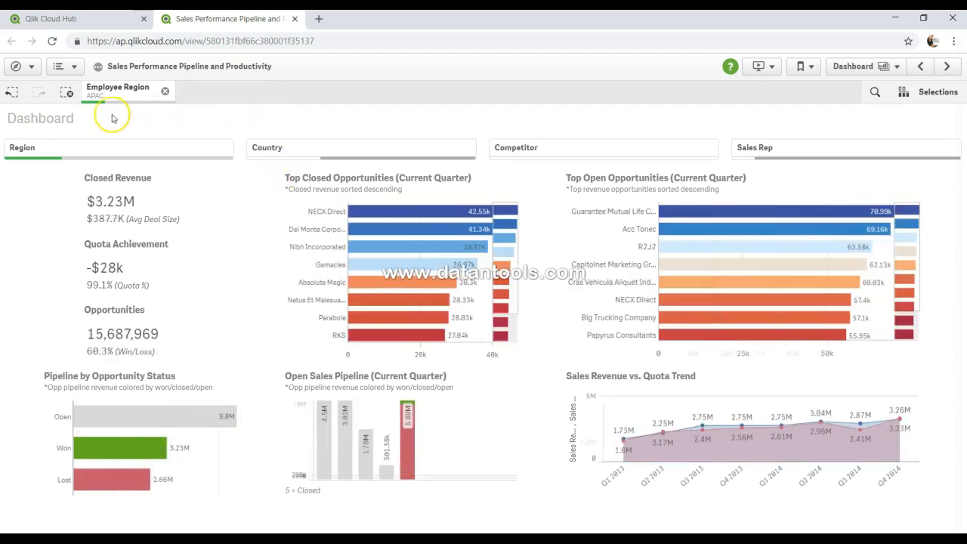
Clear the APAC Employee Region filter and switch to the Introduction sheet.
left_click(65, 92)
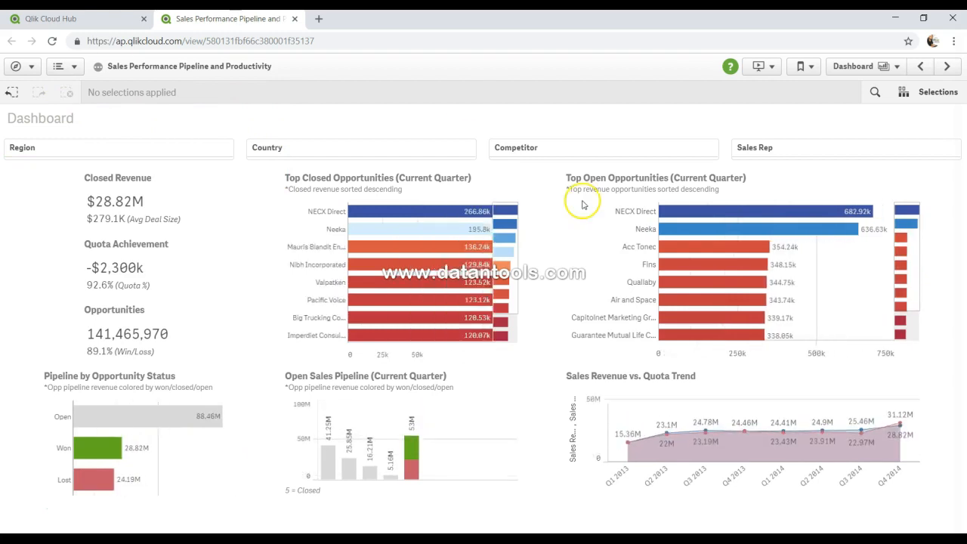
left_click(860, 66)
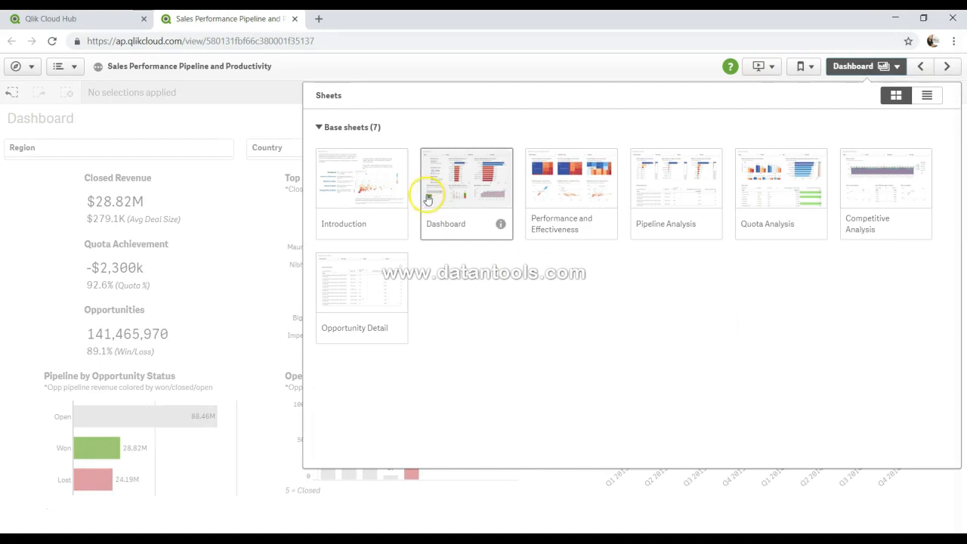
left_click(379, 191)
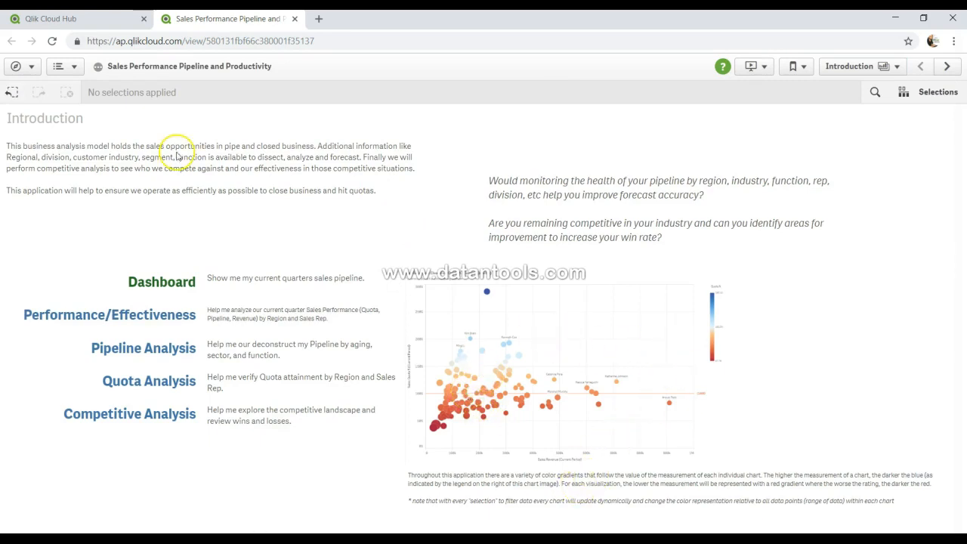
left_click(879, 68)
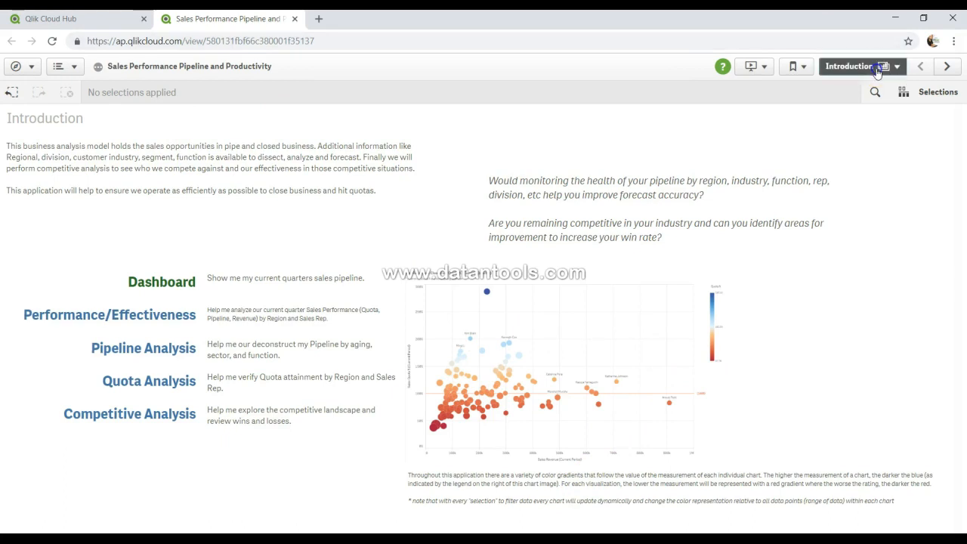
On Performance and Effectiveness, lasso and confirm the red low-pipeline rep cluster, then clear that Employee Name selection.
left_click(574, 205)
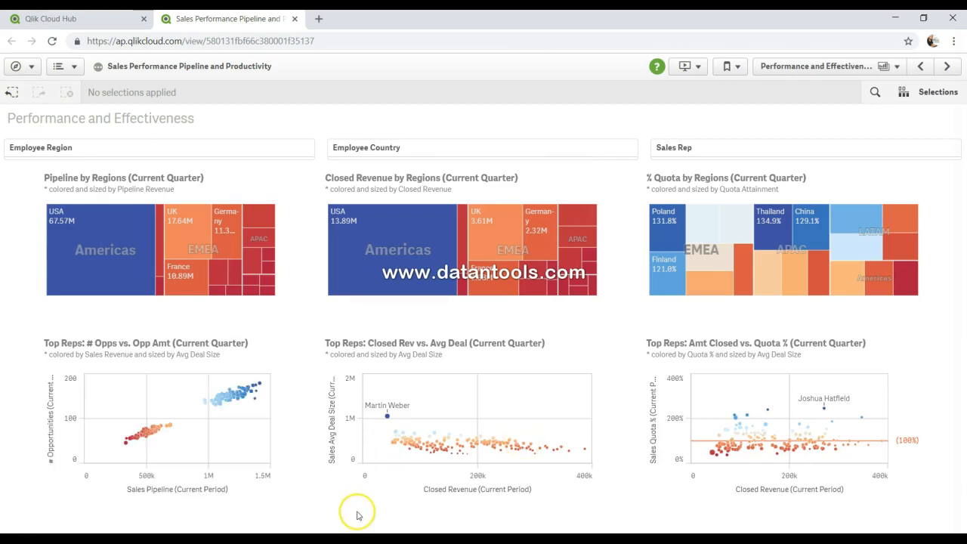
left_click(224, 379)
left_click(153, 325)
mouse_move(130, 417)
left_mouse_down()
mouse_move(127, 436)
mouse_move(146, 440)
mouse_move(150, 430)
mouse_move(133, 419)
left_mouse_up()
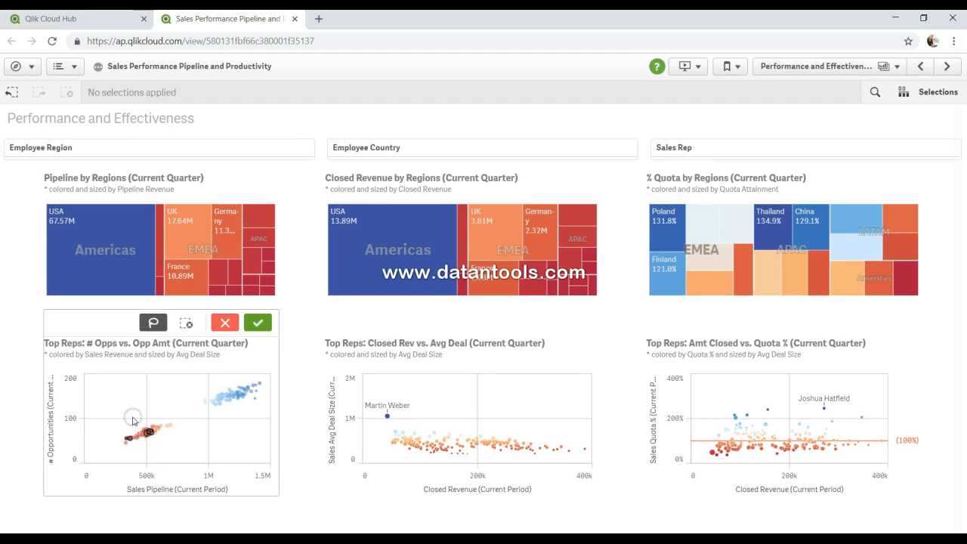
left_click(256, 324)
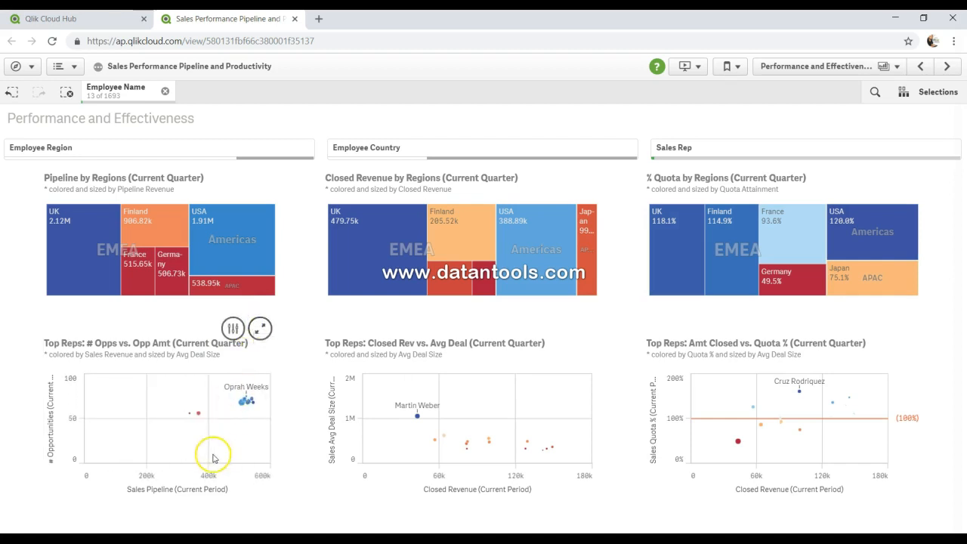
mouse_move(198, 415)
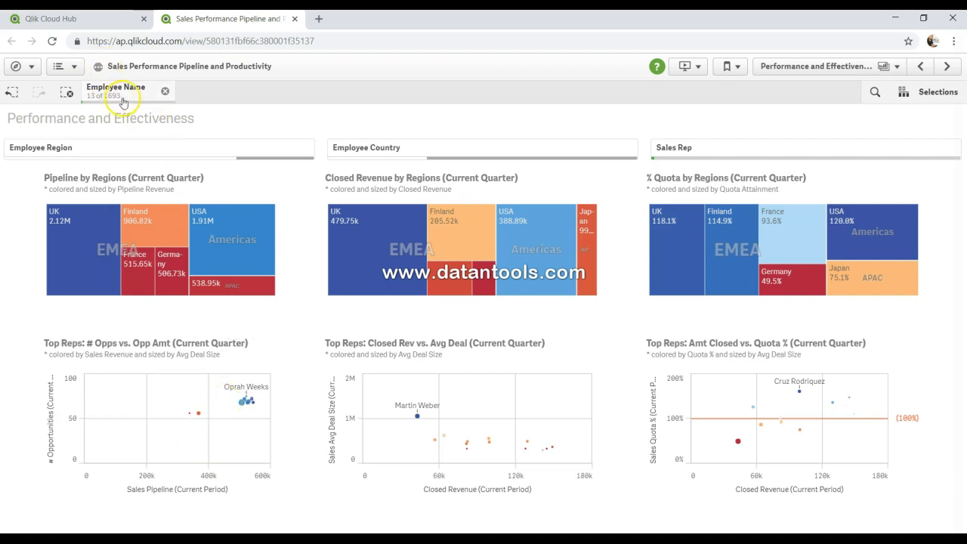
left_click(165, 91)
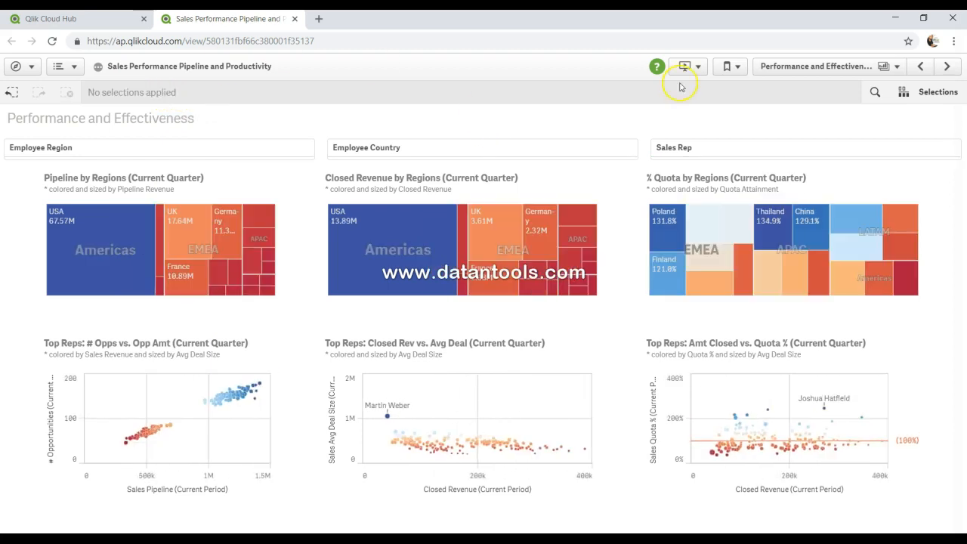
left_click(798, 68)
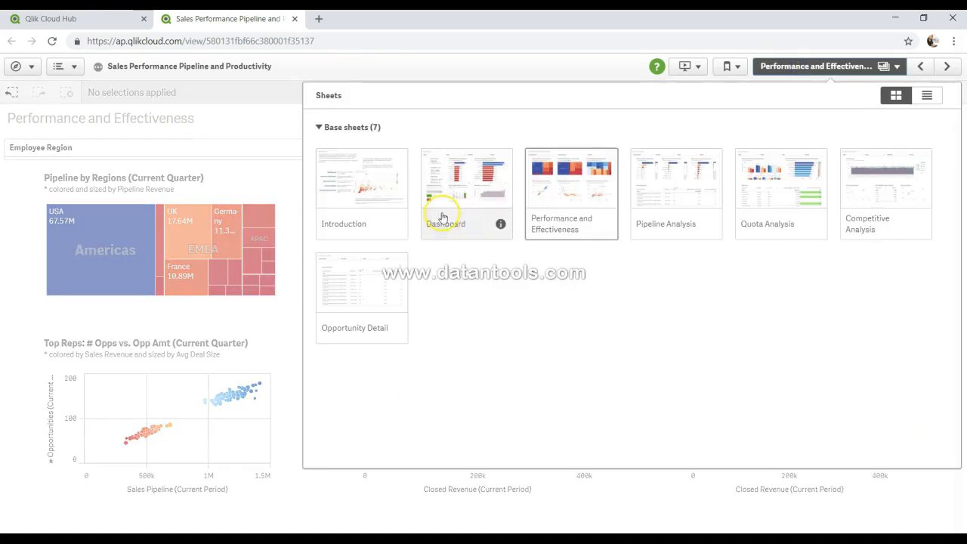
Return to the Dashboard sheet and try selecting Q1 2014 in the trend chart, then cancel it.
left_click(467, 172)
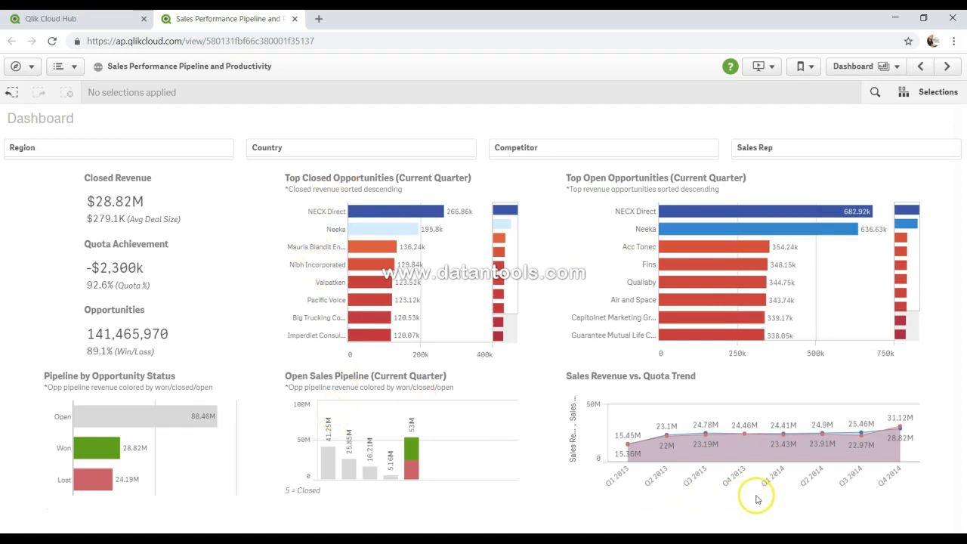
mouse_move(772, 482)
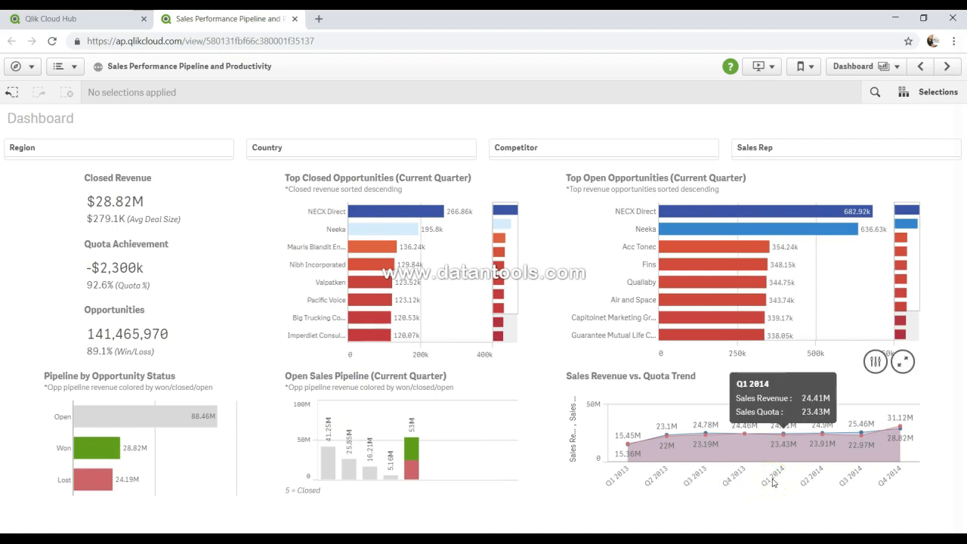
left_click(772, 480)
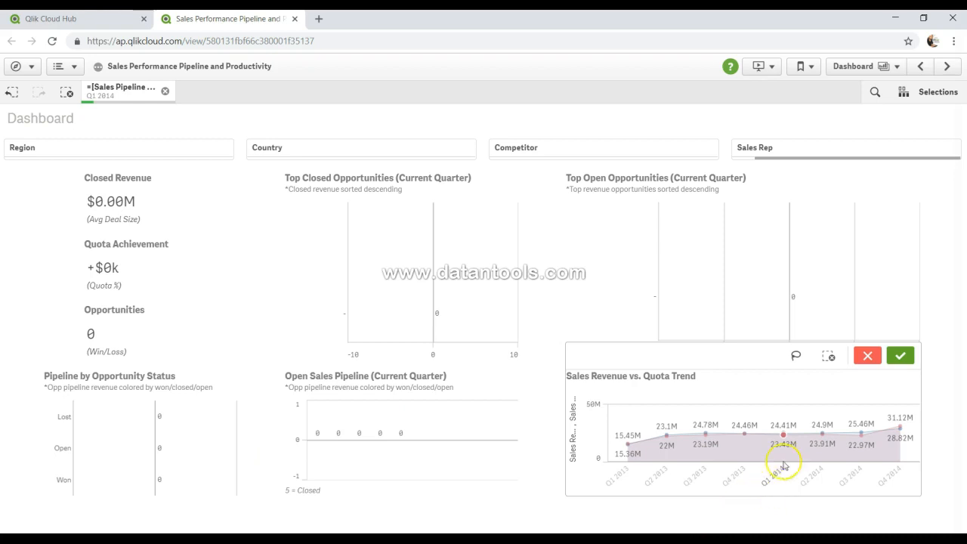
mouse_move(772, 485)
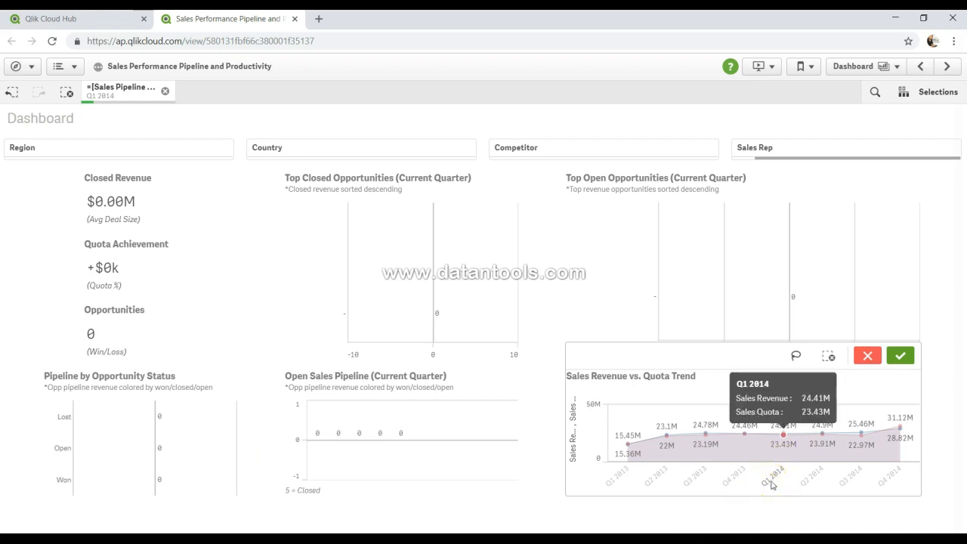
left_click(867, 355)
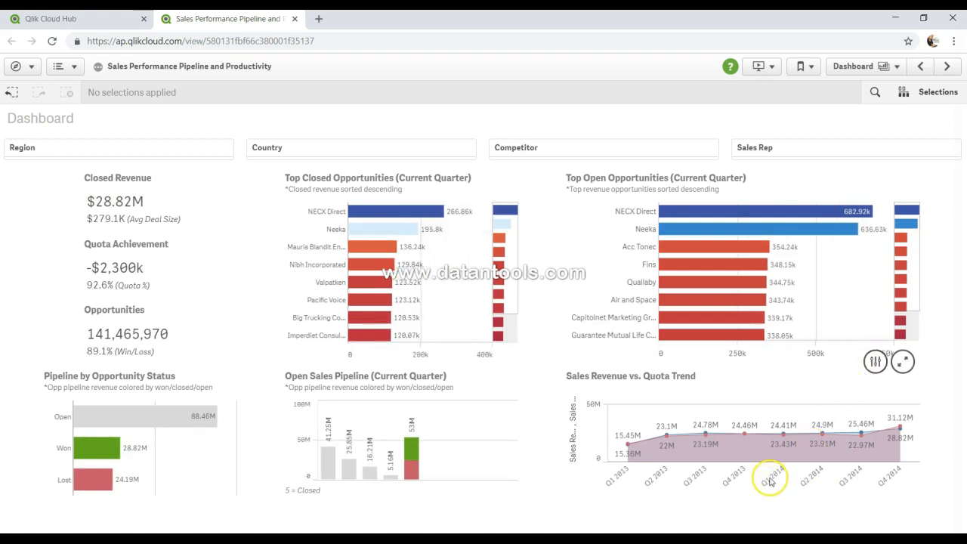
mouse_move(770, 482)
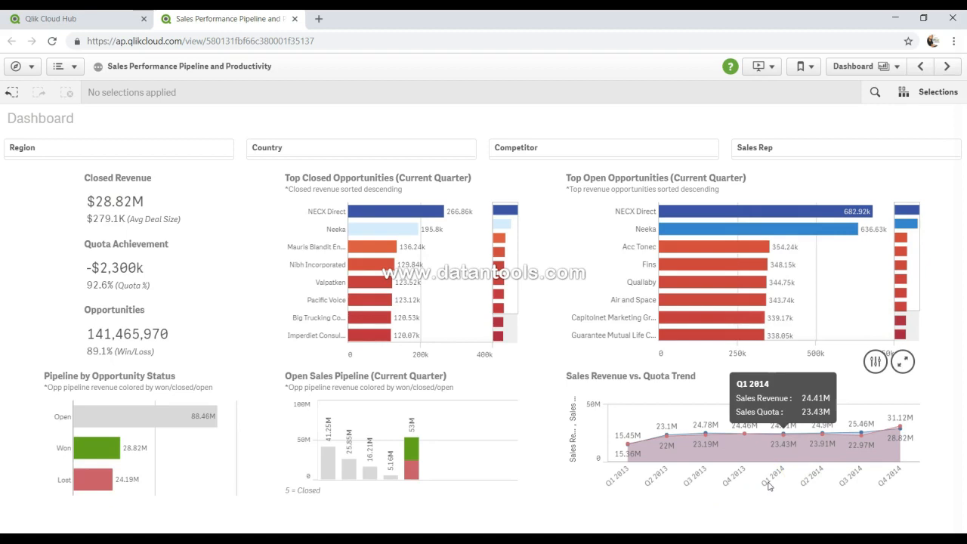
left_click(704, 248)
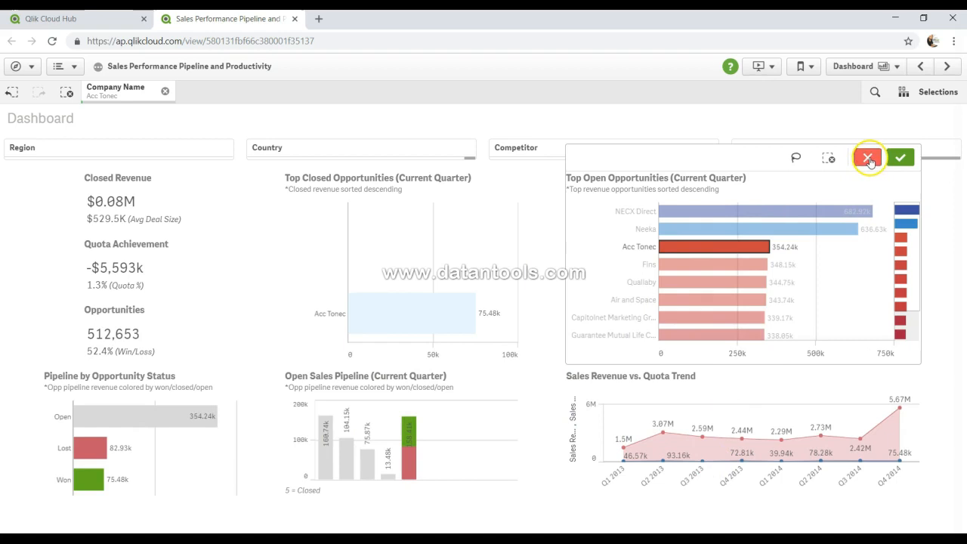
left_click(867, 157)
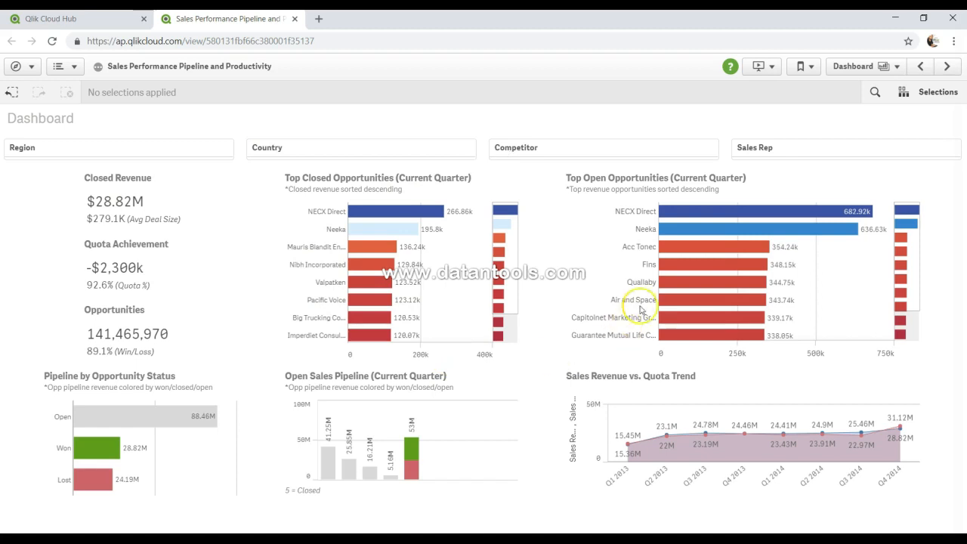
mouse_move(686, 319)
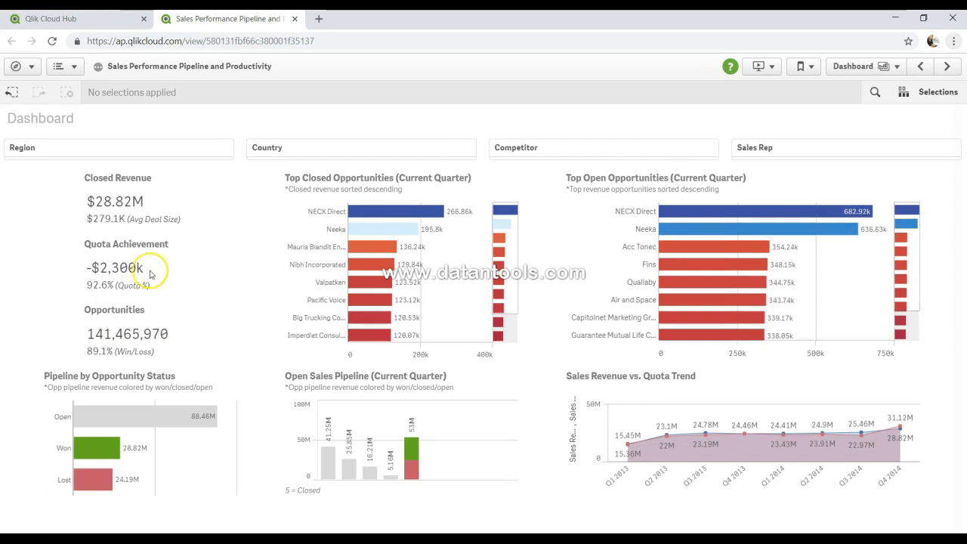
left_click(206, 158)
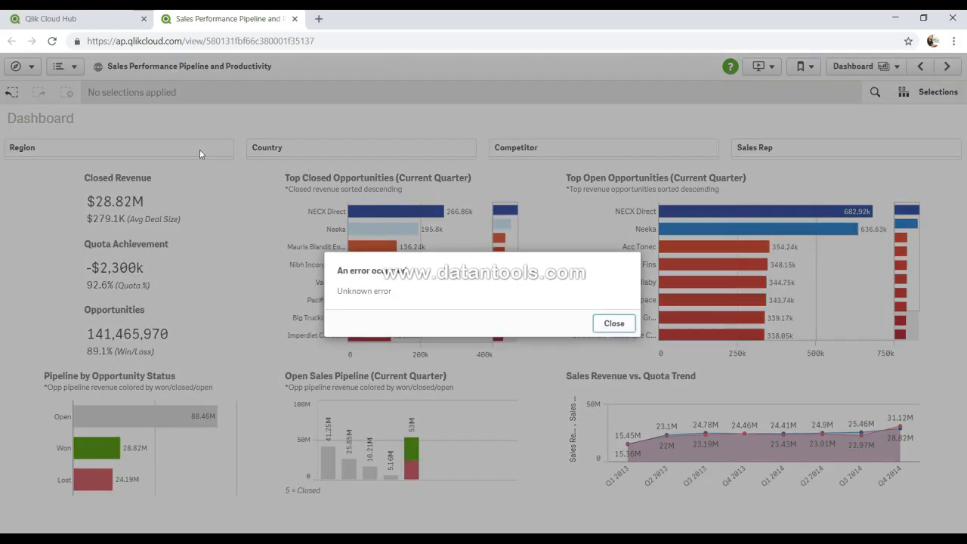
Dismiss the error dialog and reopen the Region filter to list Americas, APAC, EMEA and LATAM.
left_click(613, 324)
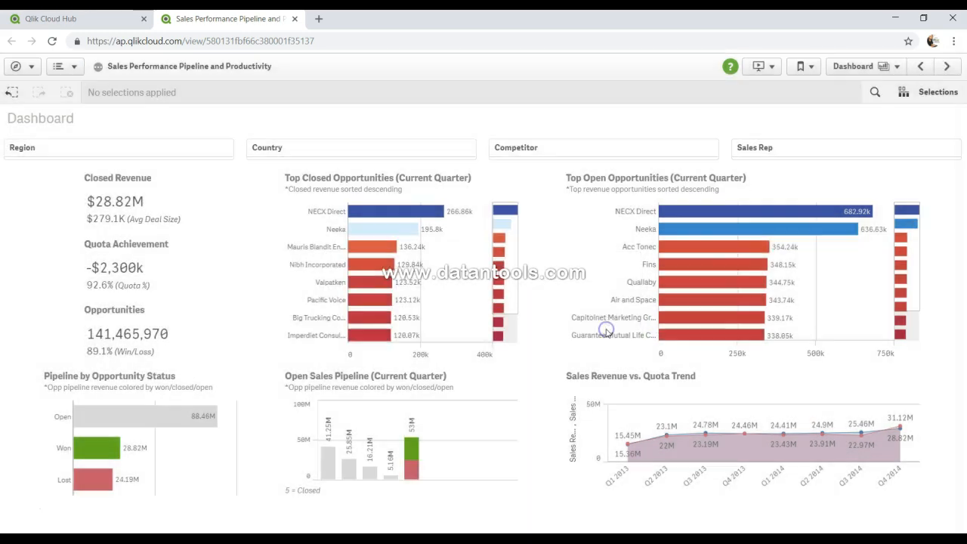
left_click(76, 145)
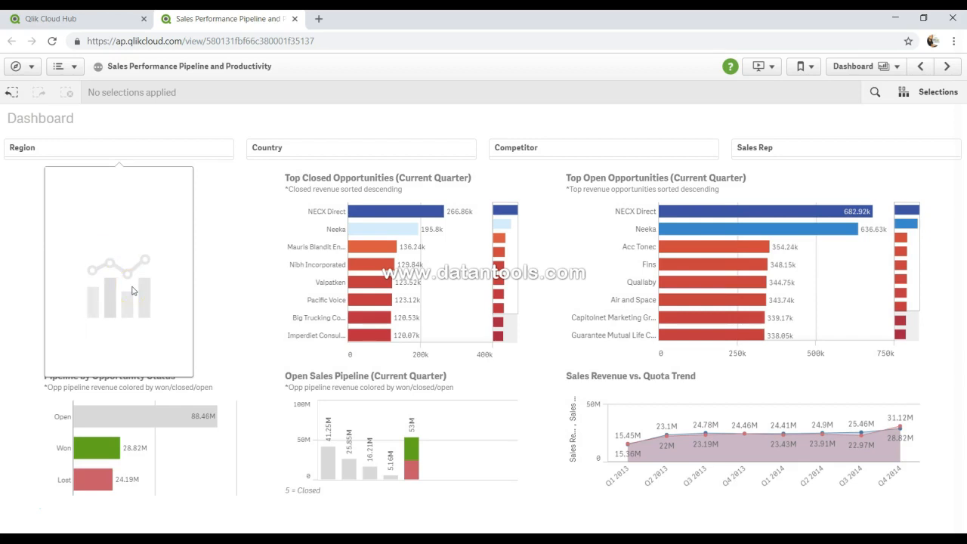
left_click(170, 151)
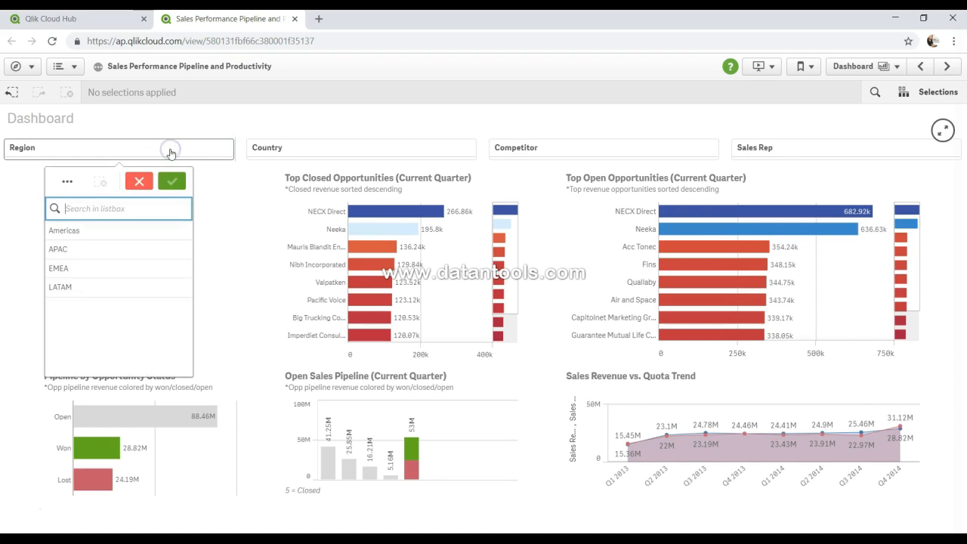
Select and confirm APAC in the Region filter, then reopen and close the Region list unchanged.
left_click(111, 252)
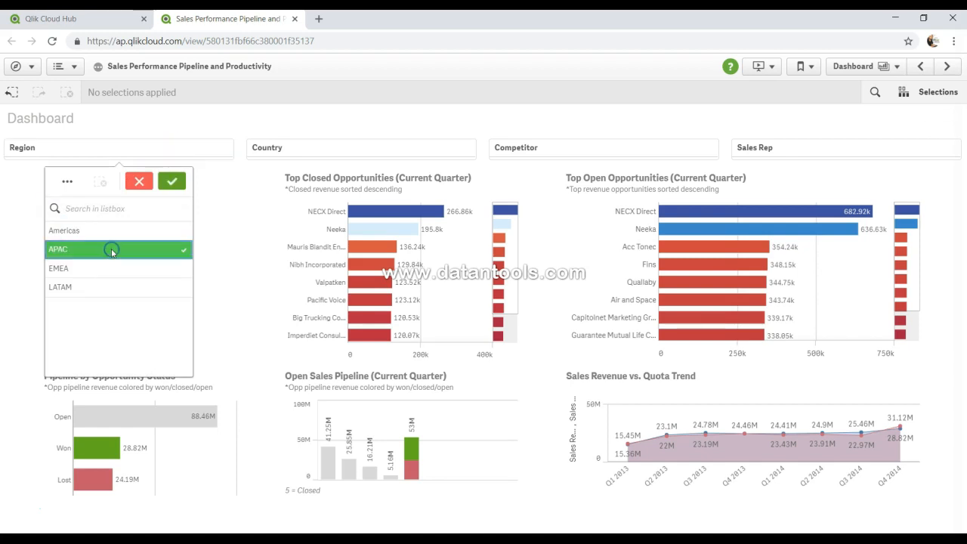
left_click(172, 183)
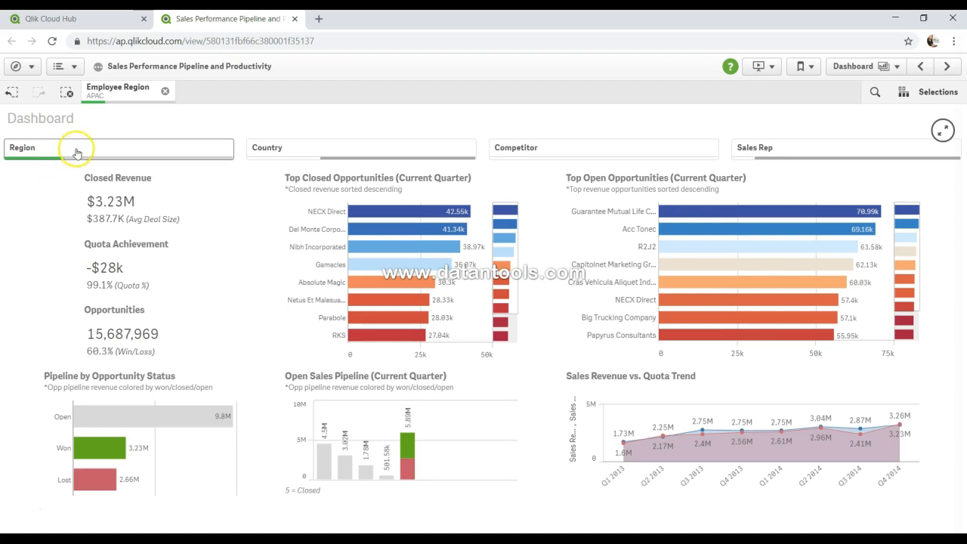
left_click(76, 149)
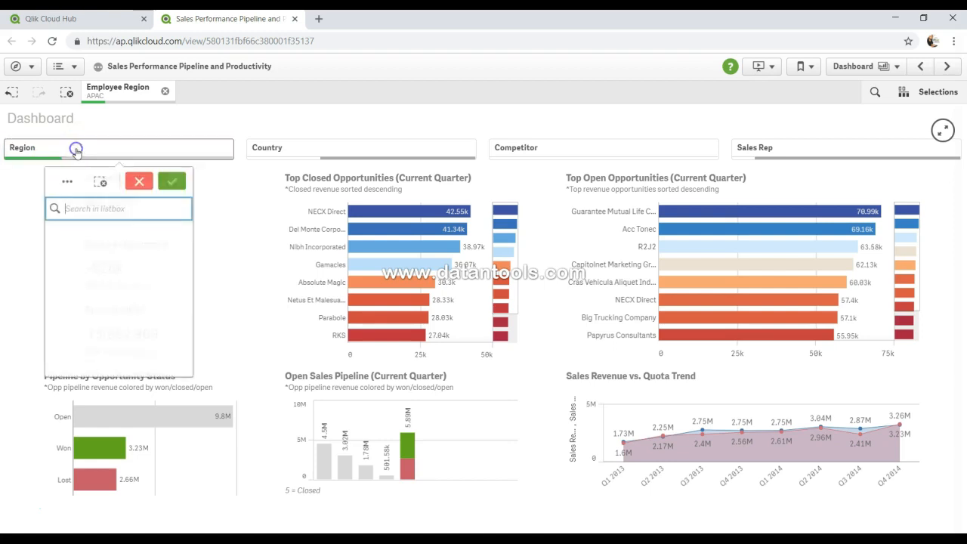
left_click(26, 224)
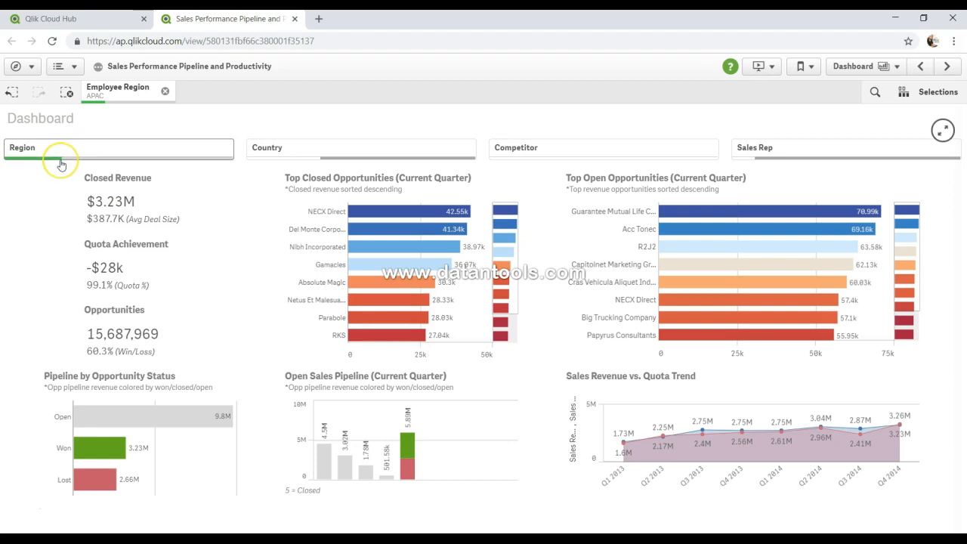
left_click(119, 155)
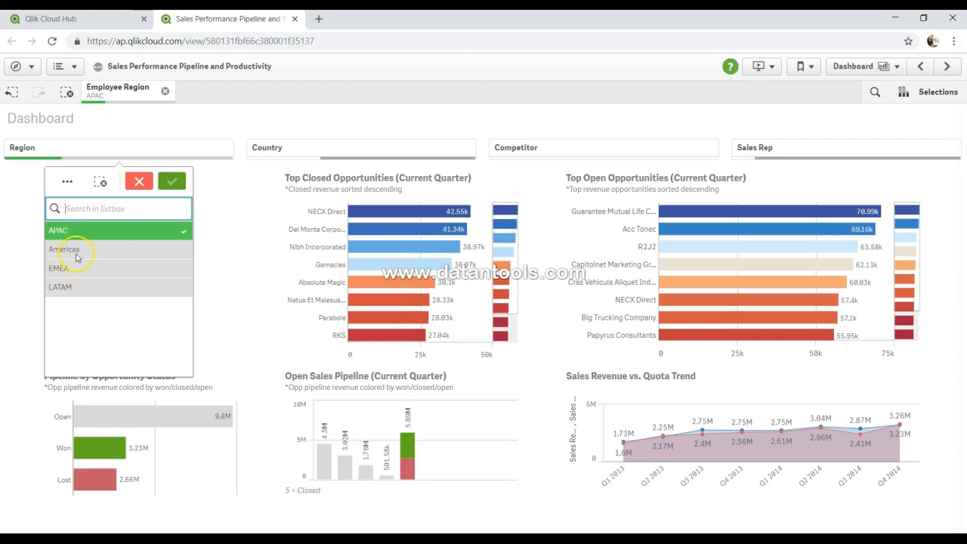
left_click(140, 183)
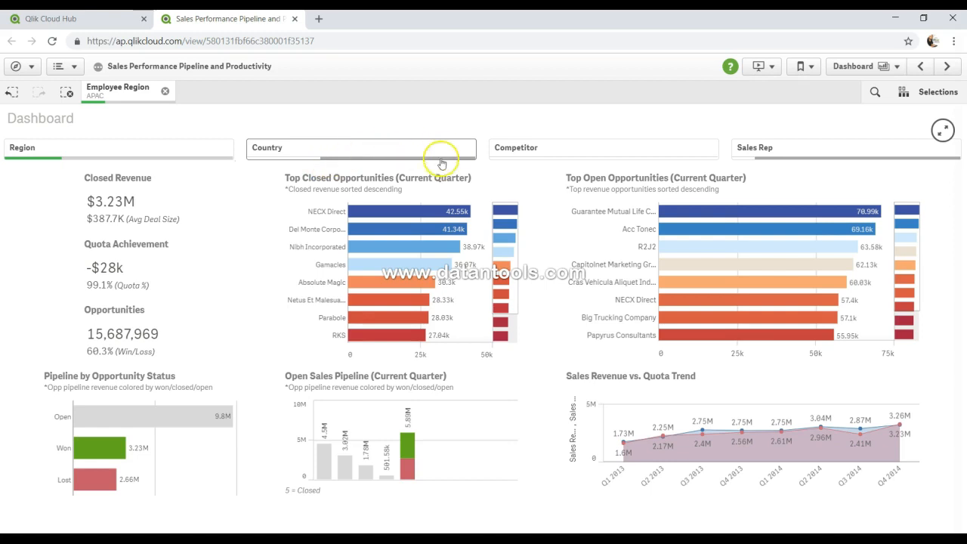
left_click(368, 151)
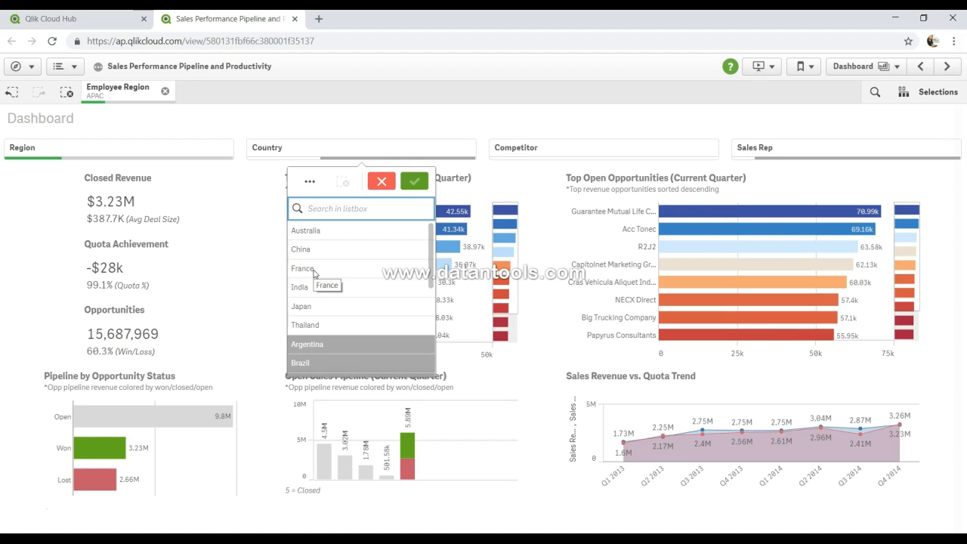
Select and confirm India as the country, then open and close the Competitor list.
left_click(301, 289)
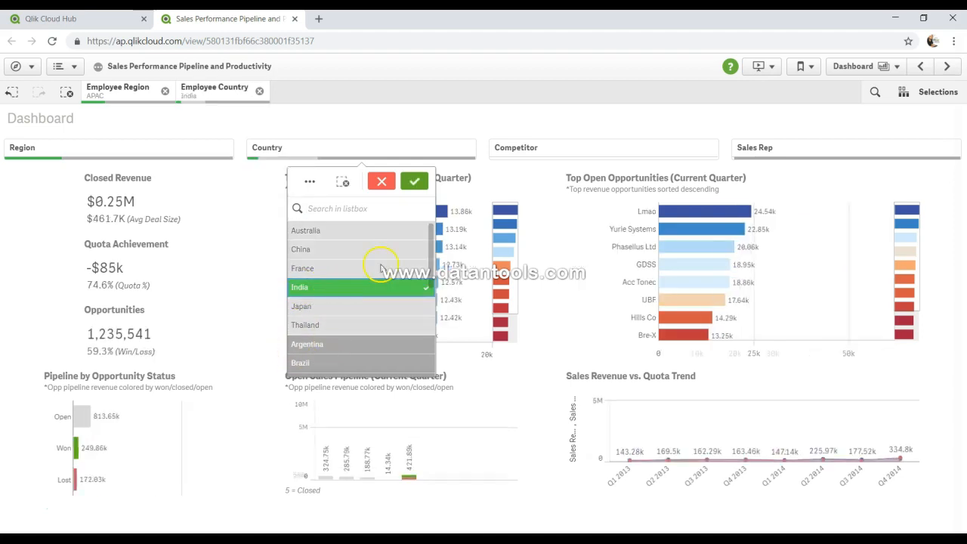
left_click(413, 179)
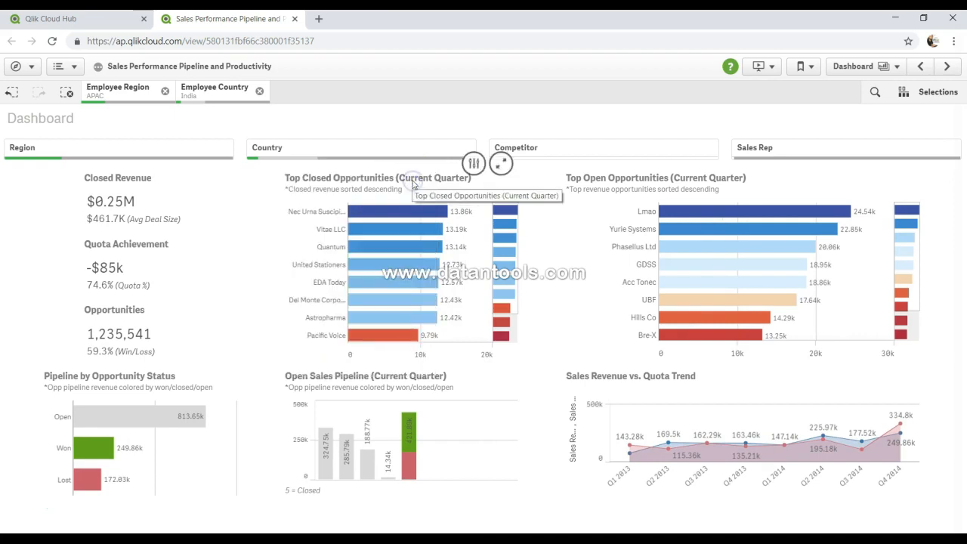
left_click(580, 151)
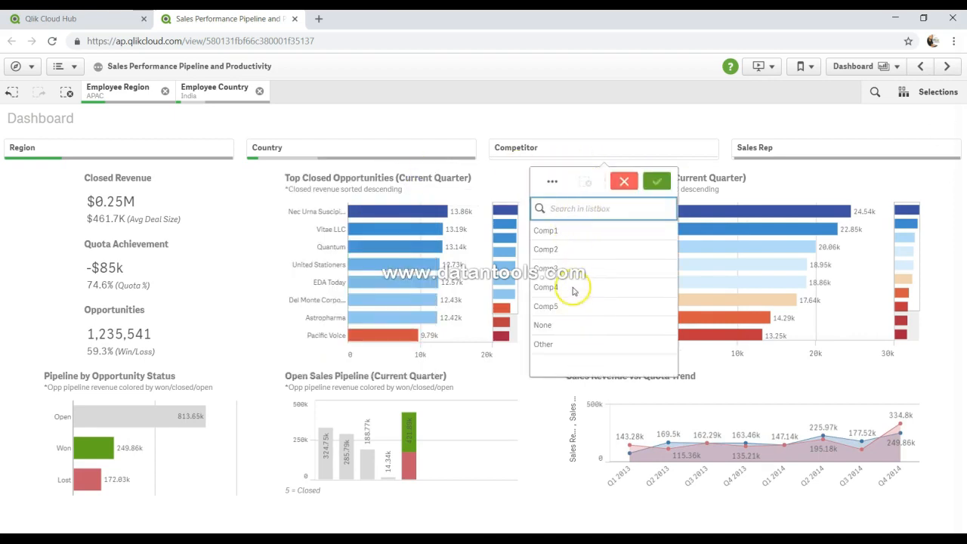
left_click(589, 124)
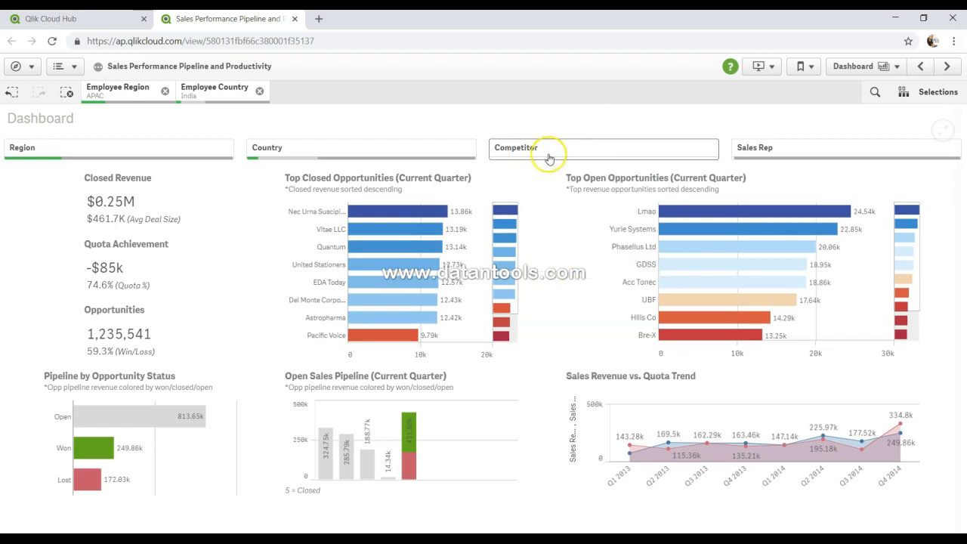
Browse the Competitor and Sales Rep lists, then reopen the Country list showing India selected.
left_click(570, 156)
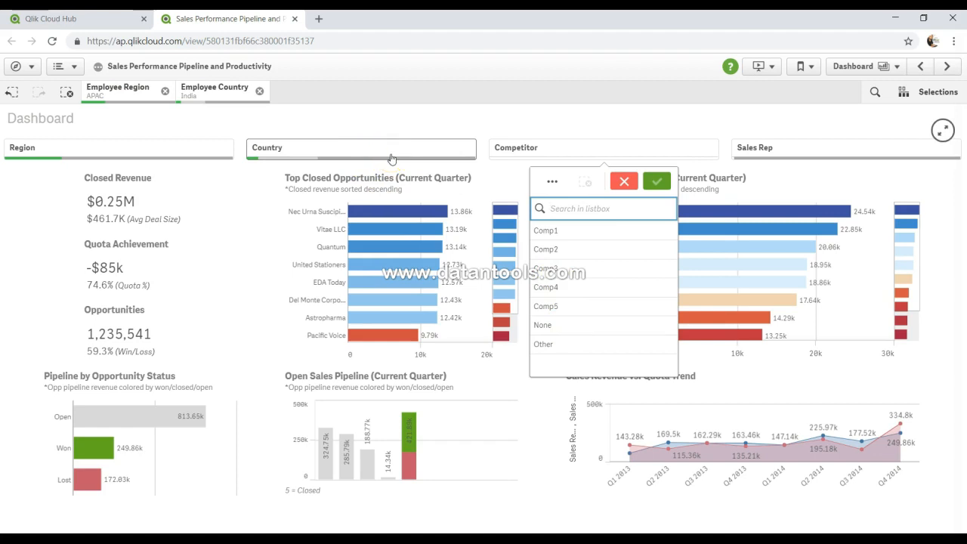
left_click(759, 151)
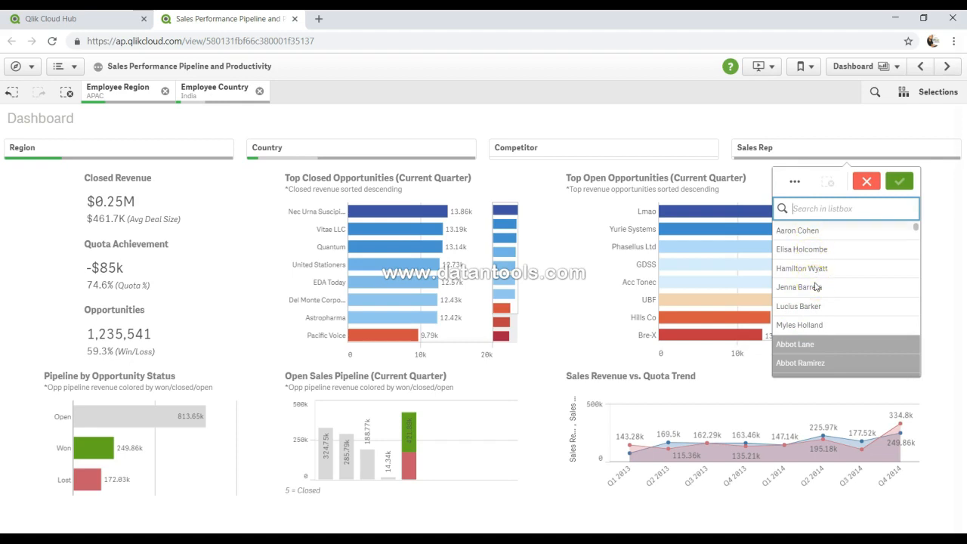
scroll(815, 287, "down", 4)
scroll(816, 287, "down", 3)
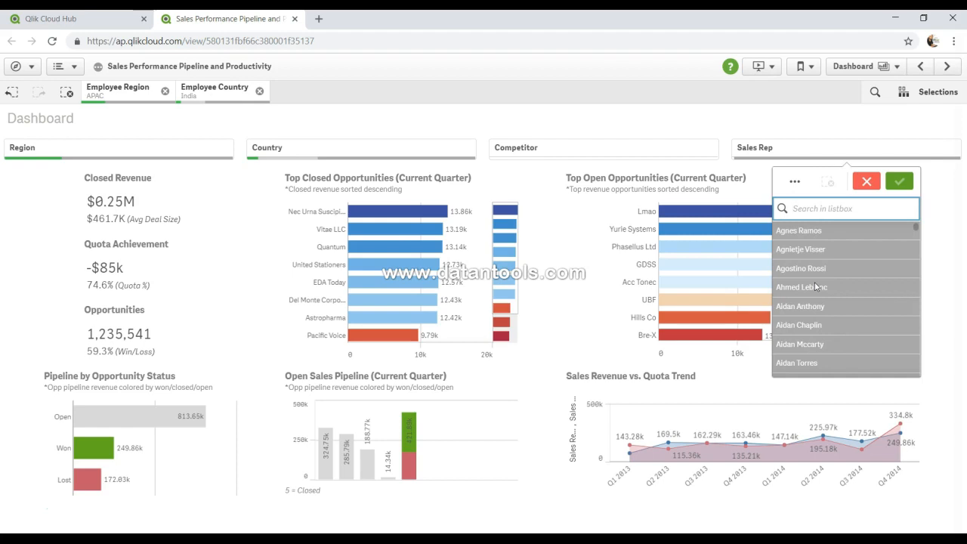
scroll(815, 287, "up", 7)
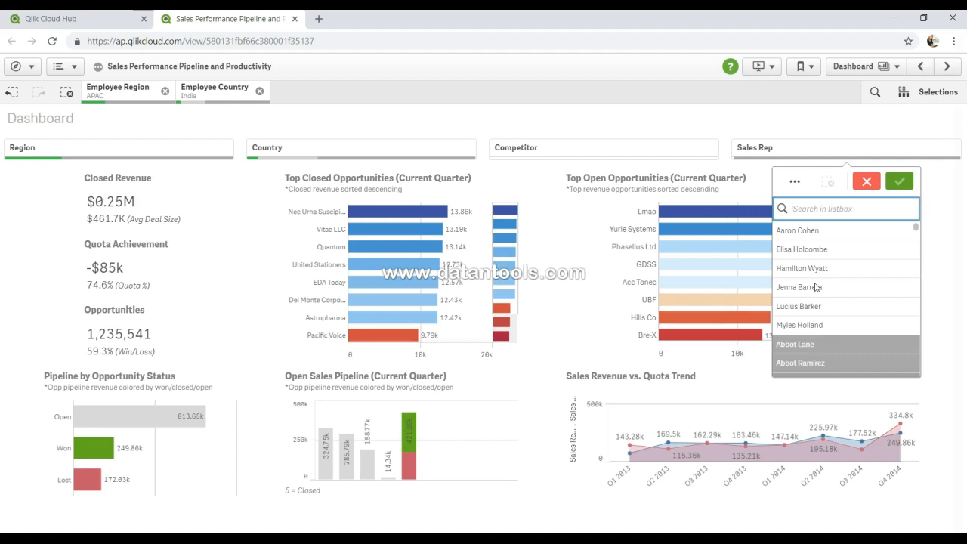
left_click(354, 151)
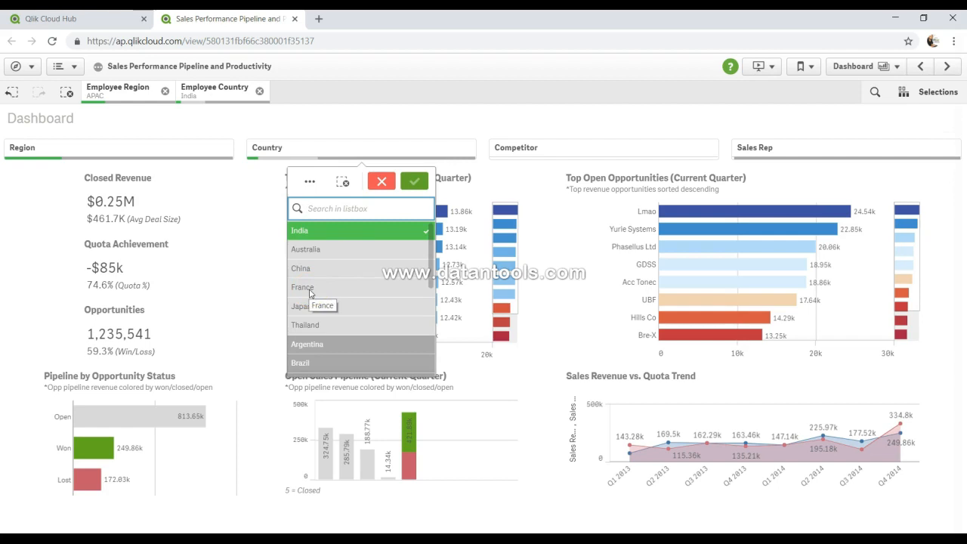
left_click(195, 155)
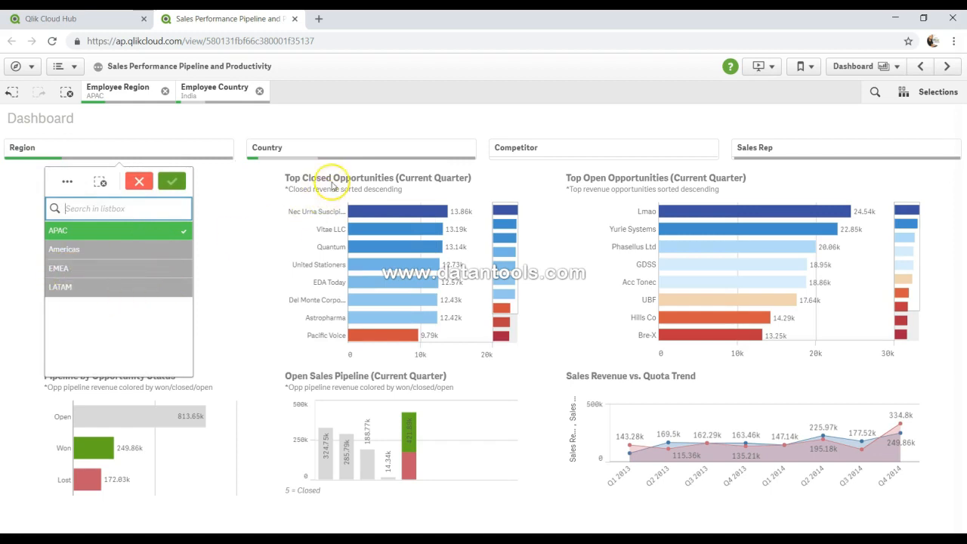
left_click(335, 150)
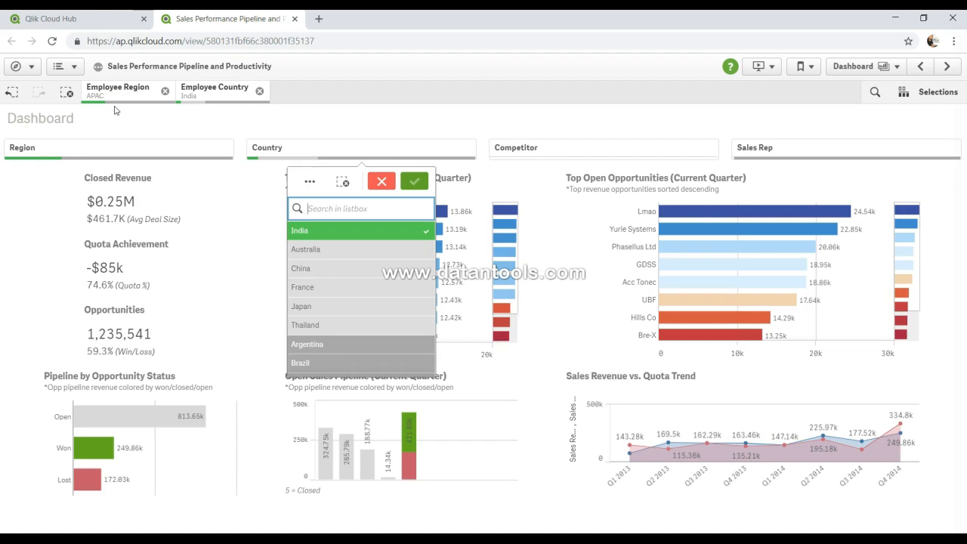
scroll(304, 321, "down", 4)
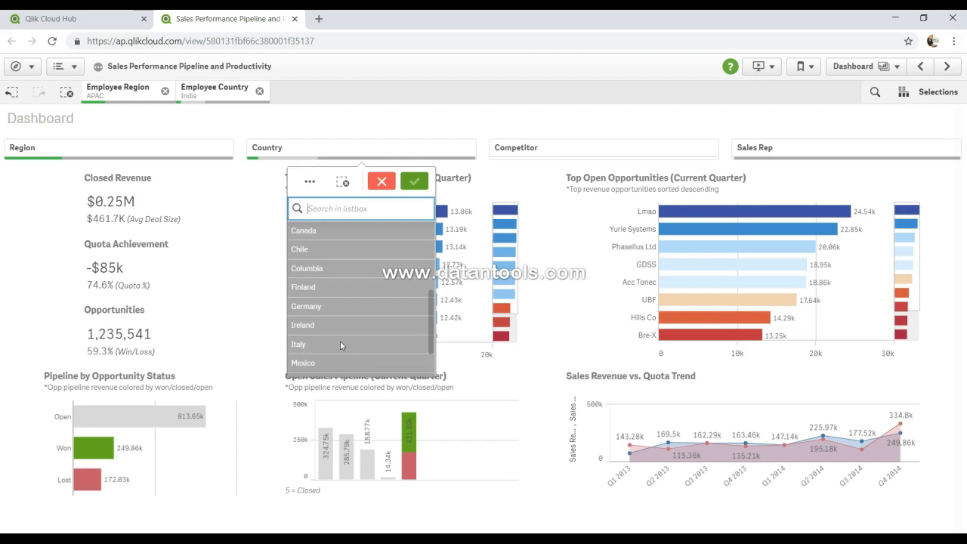
scroll(340, 341, "up", 1)
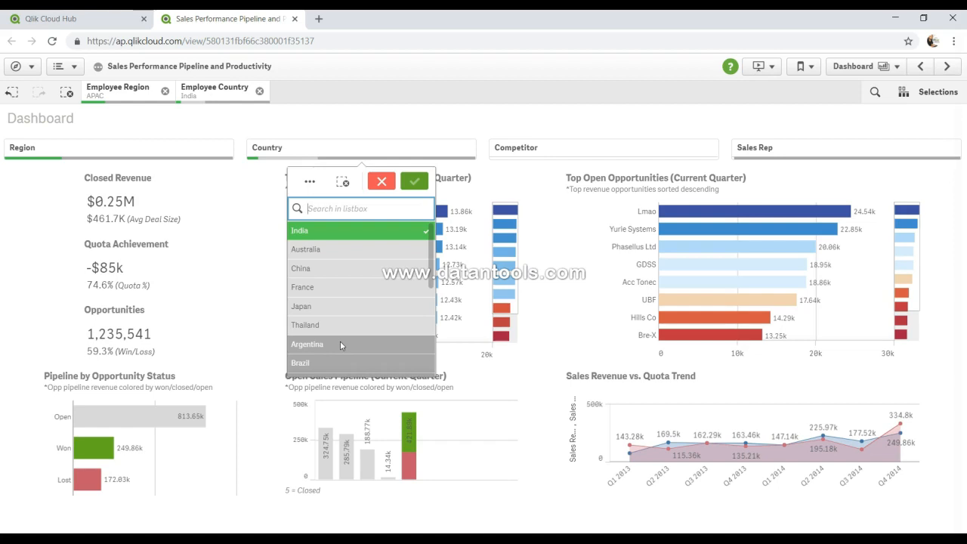
left_click(379, 180)
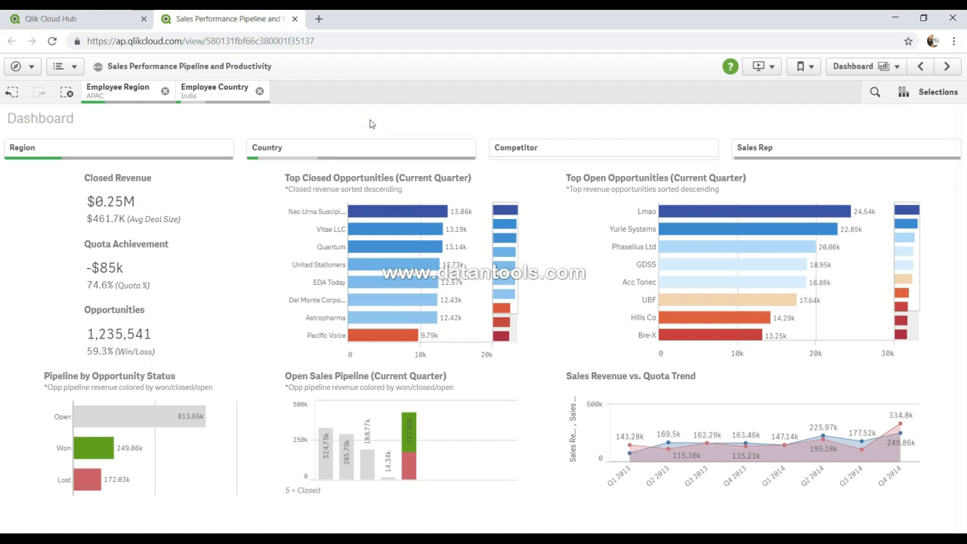
Check the Vitae LLC bar's value in the India Top Closed Opportunities chart.
mouse_move(417, 228)
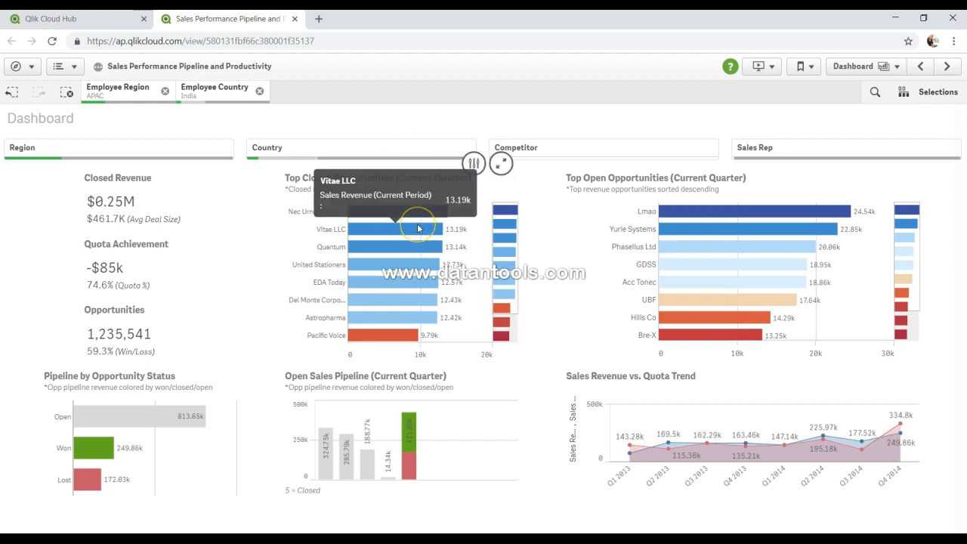
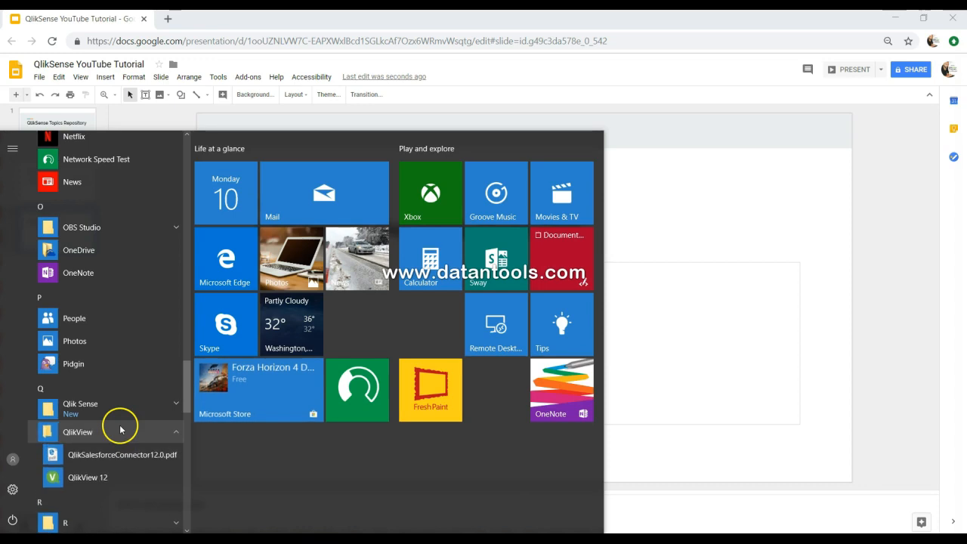
Launch Qlik Sense Desktop from the Qlik Sense folder in the Windows Start menu.
left_click(127, 405)
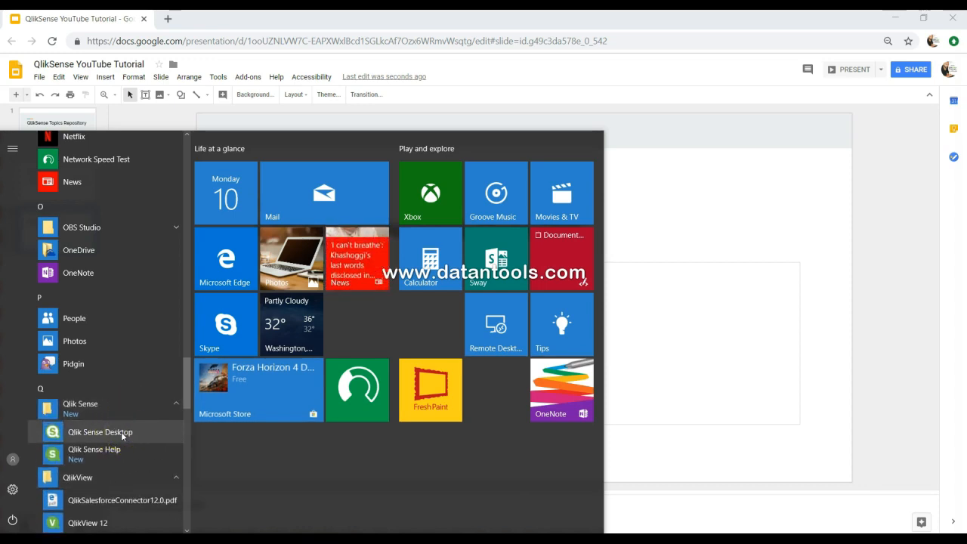
left_click(121, 431)
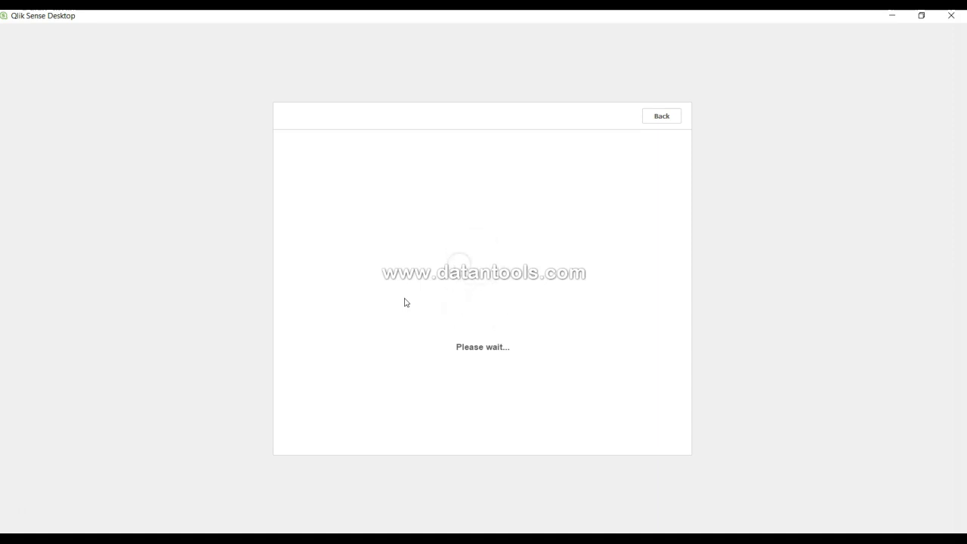
Log in with the account username and password, and tick Remember password.
left_click(441, 327)
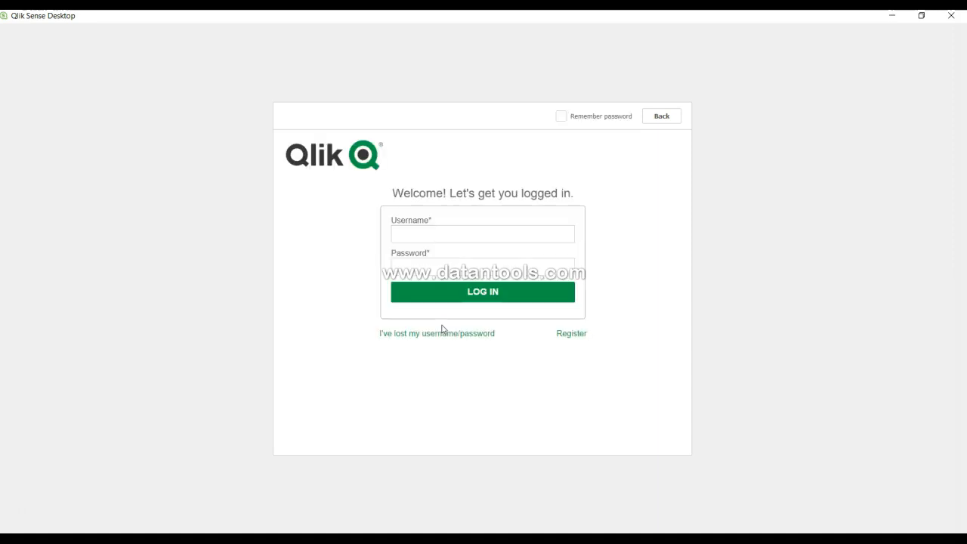
left_click(427, 237)
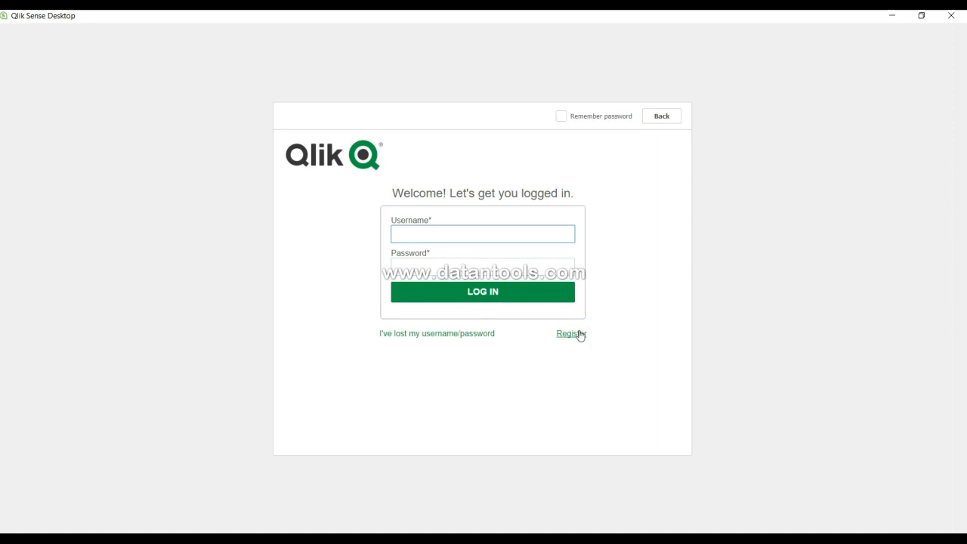
left_click(451, 234)
type("aba")
key("BackSpace")
key("BackSpace")
type("abhi251983")
key("Tab")
type("******")
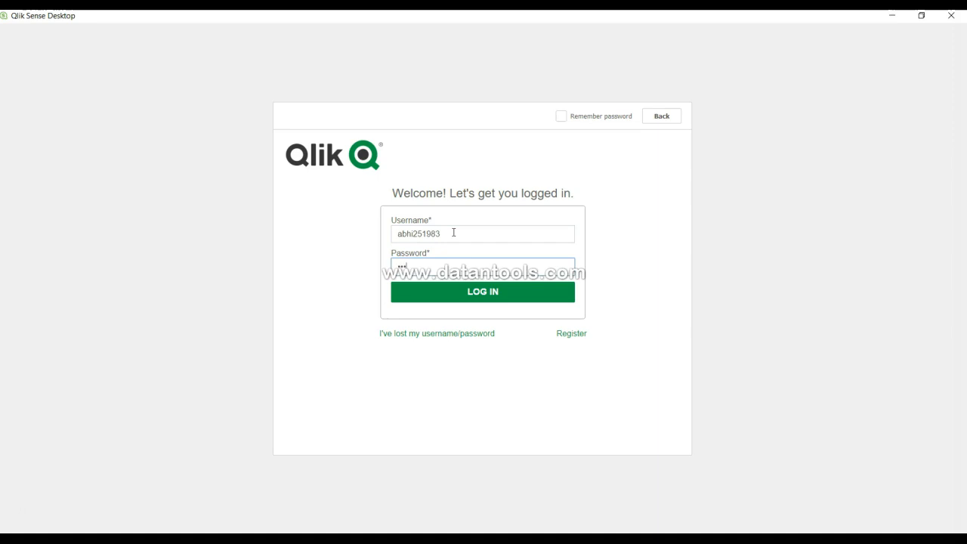
type("***")
left_click(476, 293)
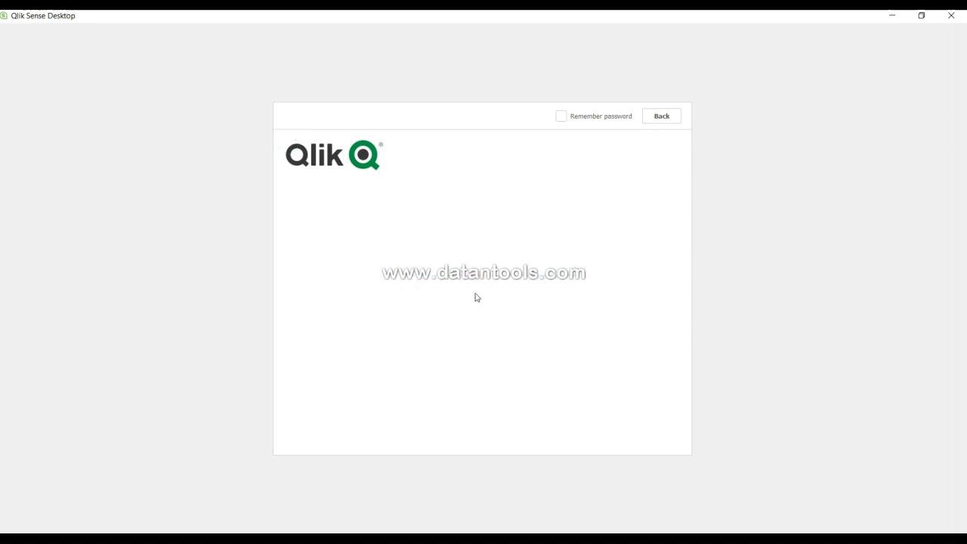
left_click(565, 118)
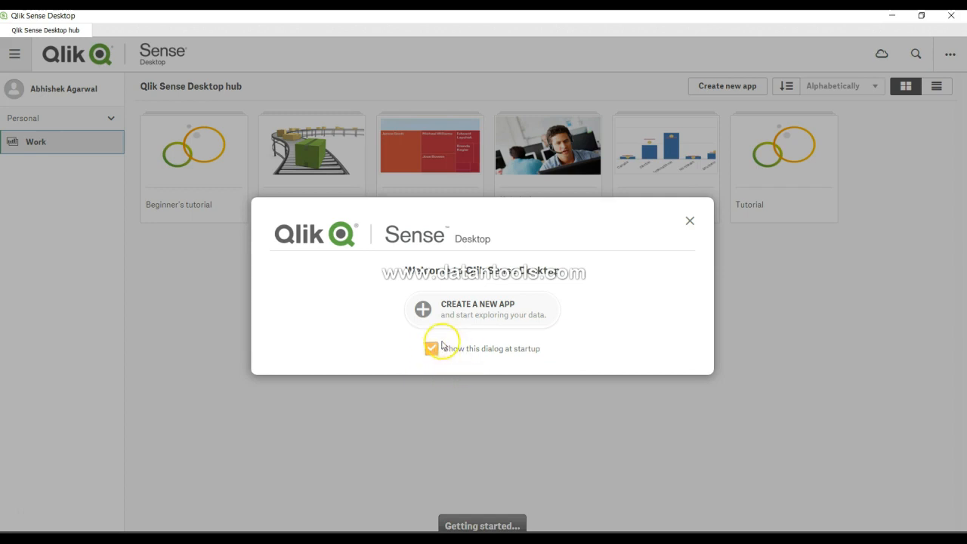
Untick 'Show this dialog at startup', close the welcome dialog, and hide the hub's side panel.
left_click(431, 349)
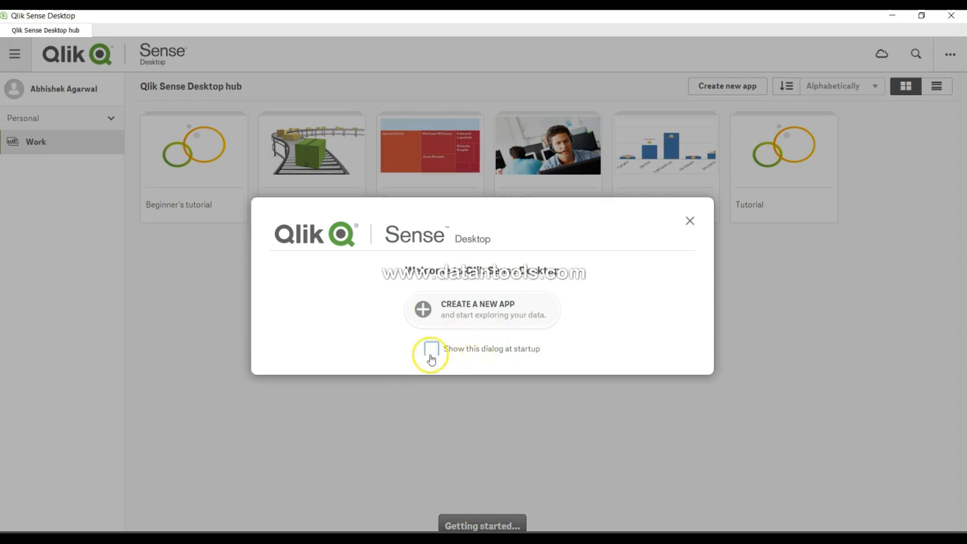
left_click(690, 222)
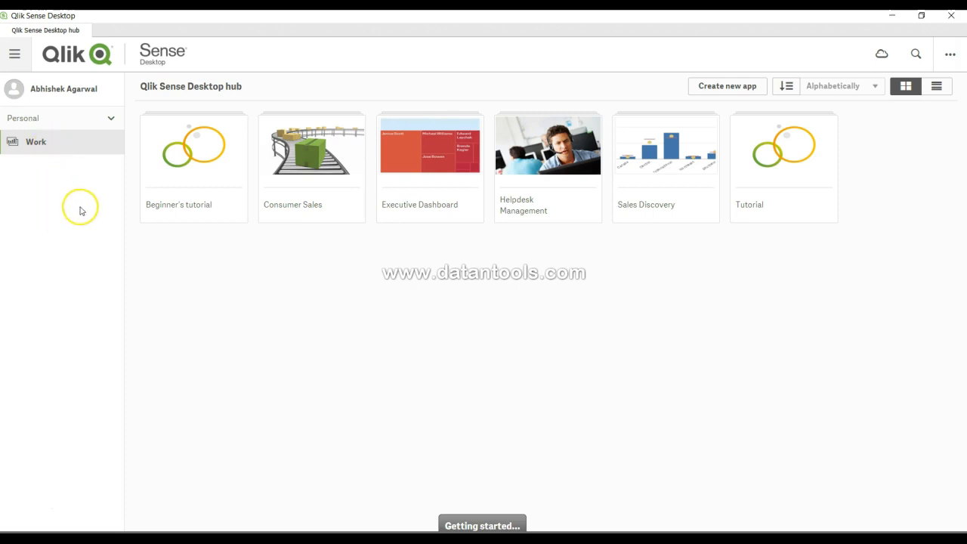
left_click(114, 122)
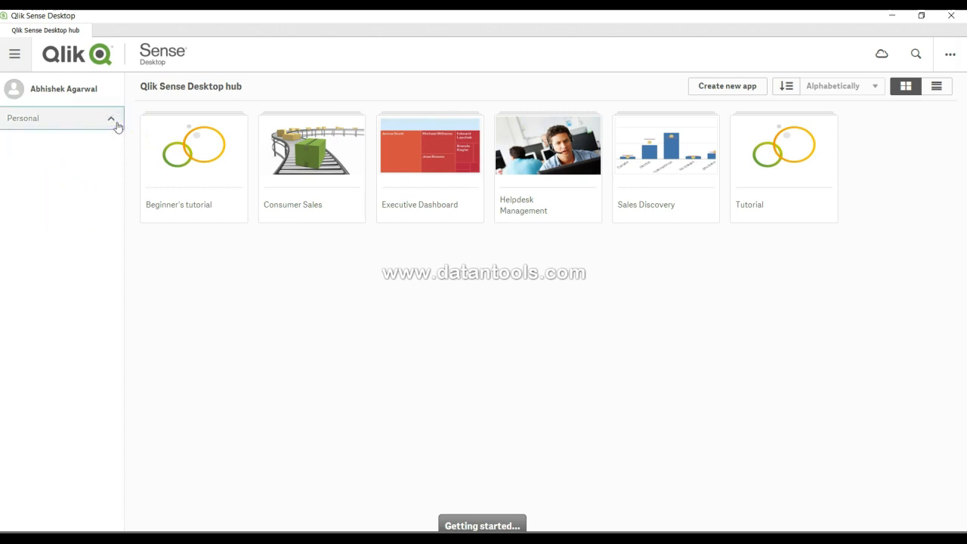
left_click(113, 121)
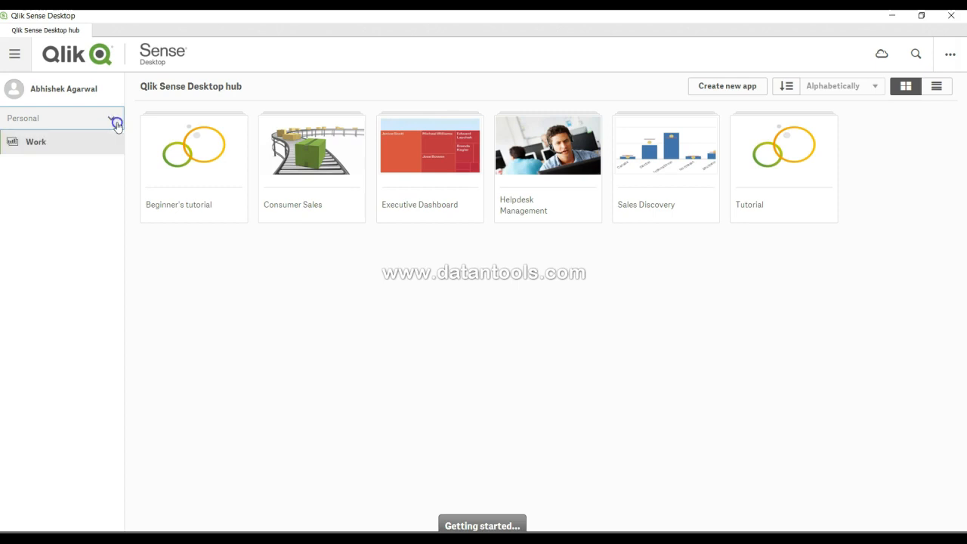
left_click(15, 55)
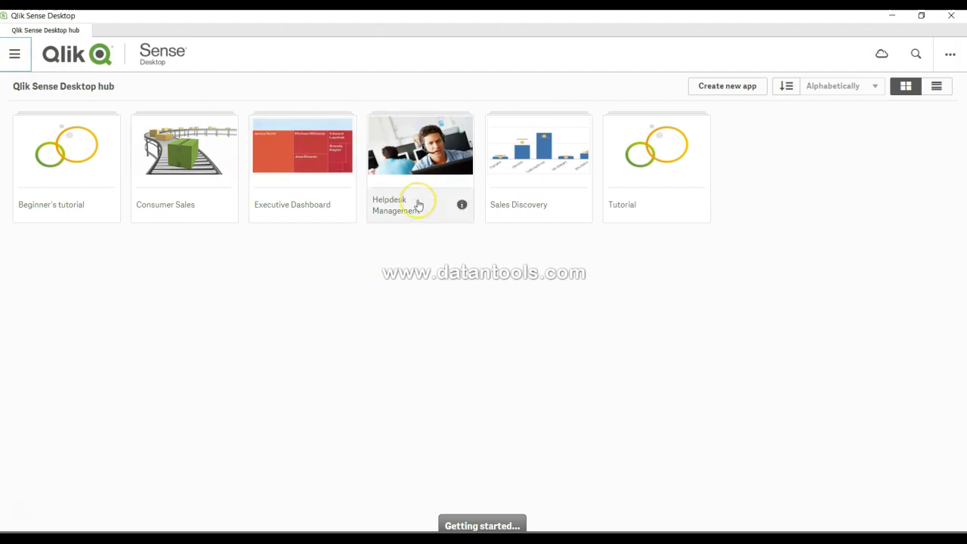
Open the Consumer Sales app from the hub to see its five sheets.
left_click(357, 310)
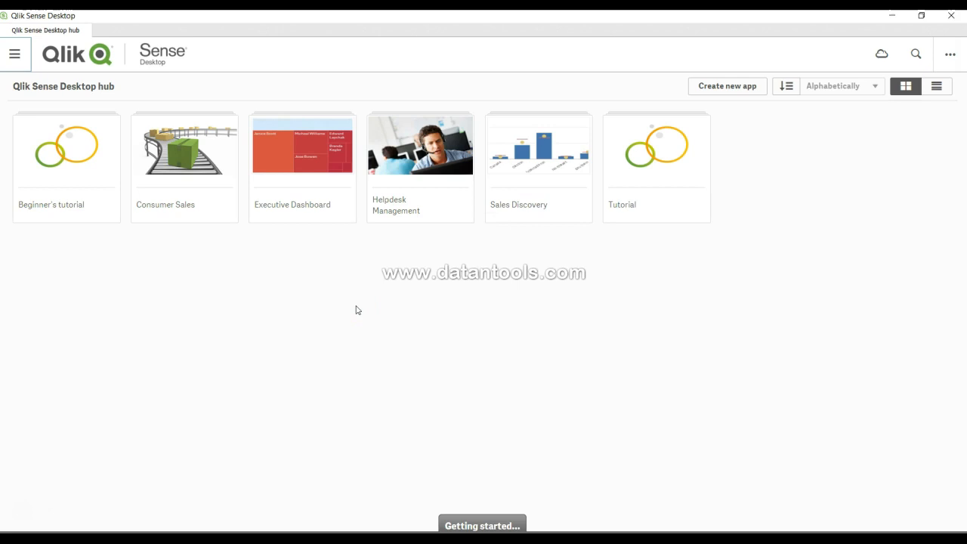
left_click(350, 307)
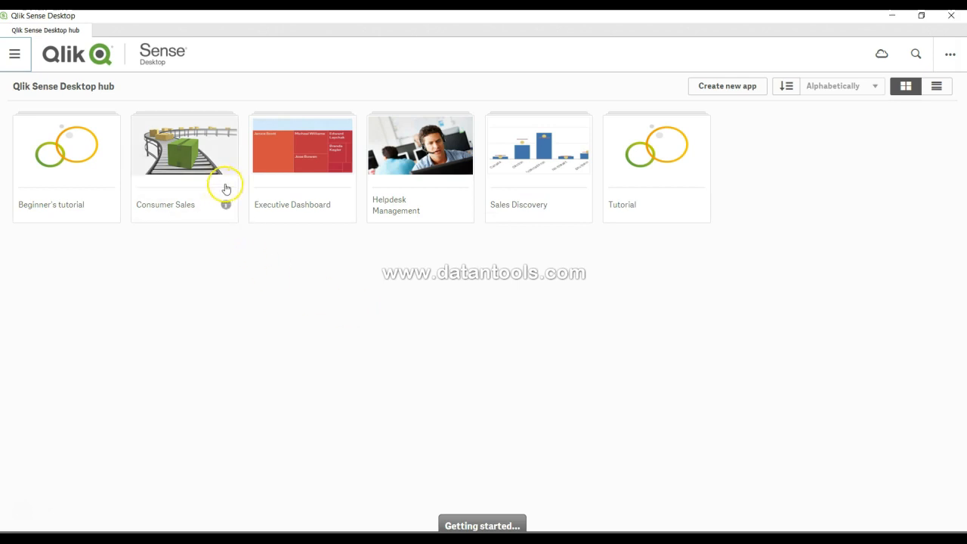
left_click(290, 193)
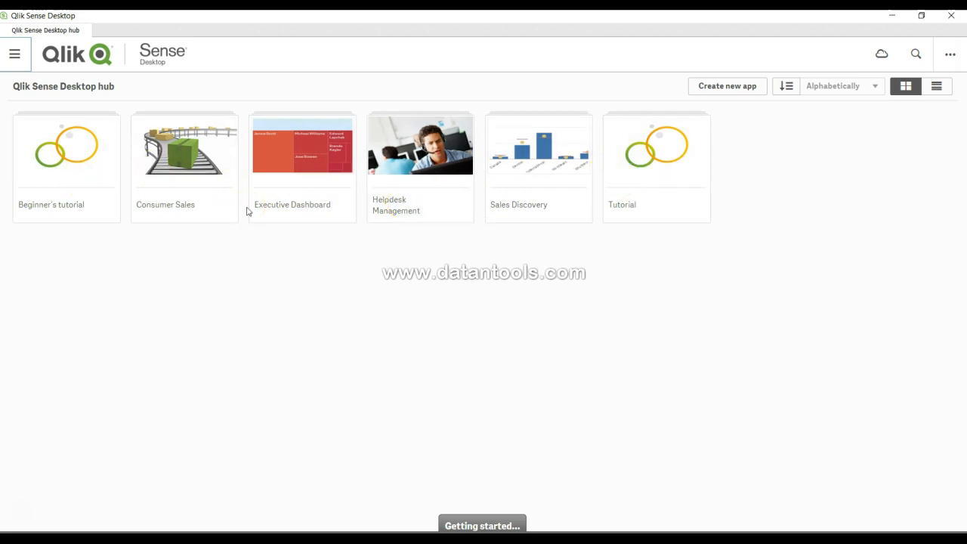
left_click(212, 176)
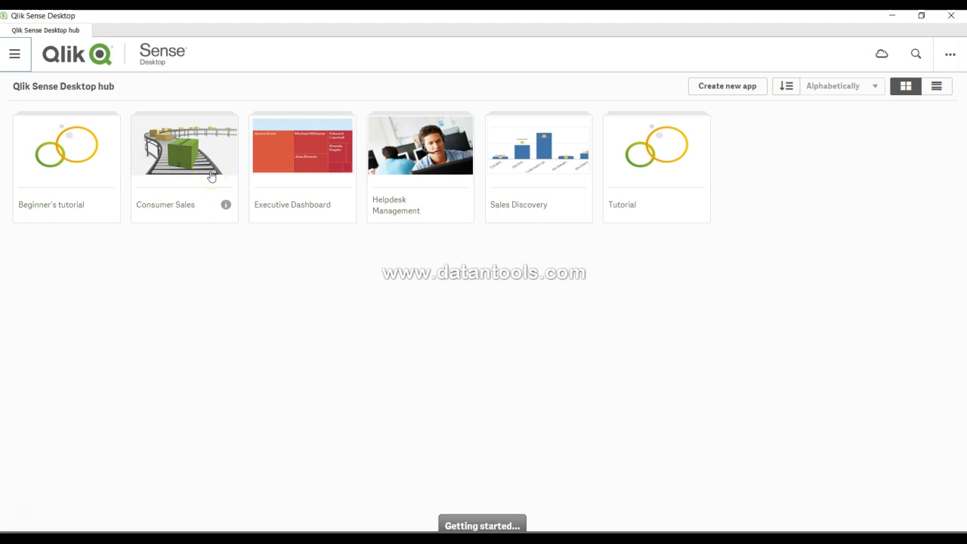
left_click(205, 206)
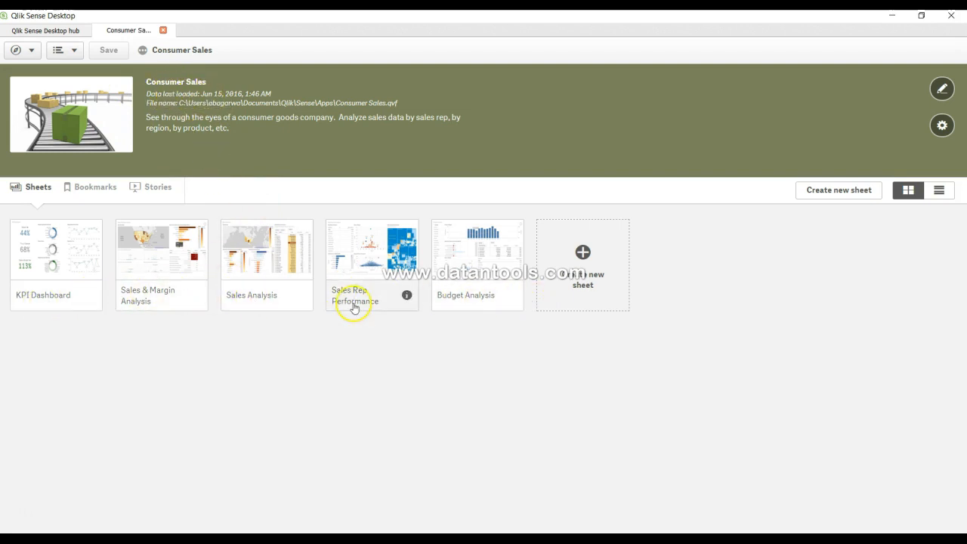
View the KPI Dashboard sheet, then close Consumer Sales back to the hub.
left_click(97, 264)
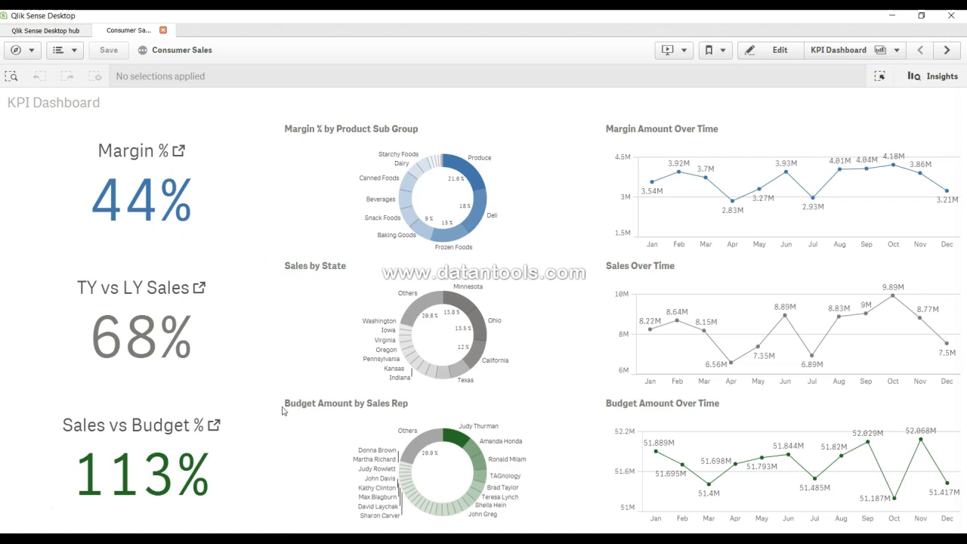
left_click(138, 30)
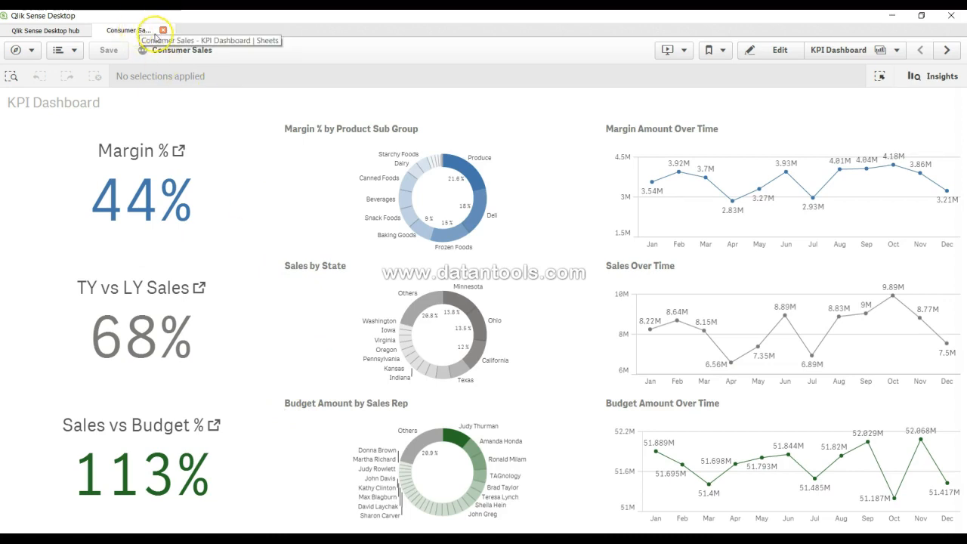
left_click(163, 32)
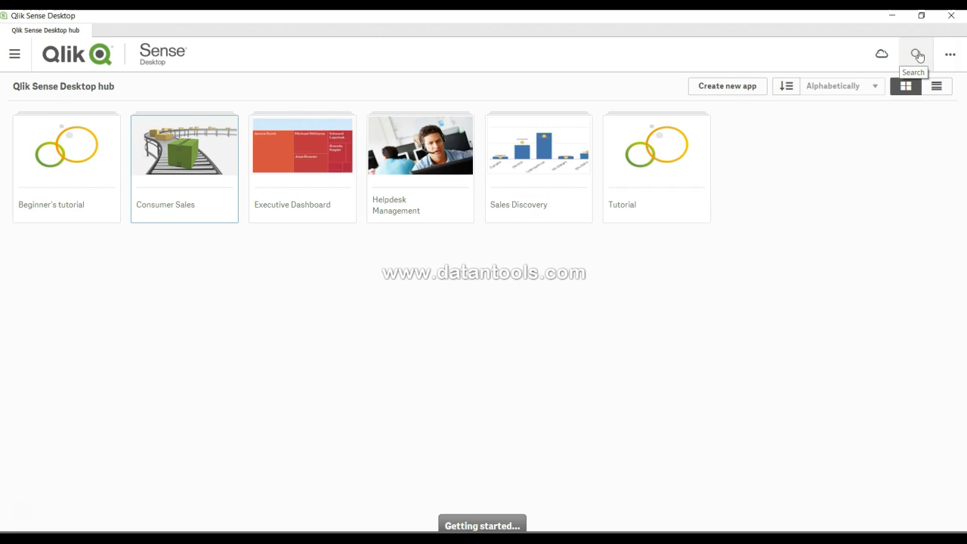
left_click(948, 57)
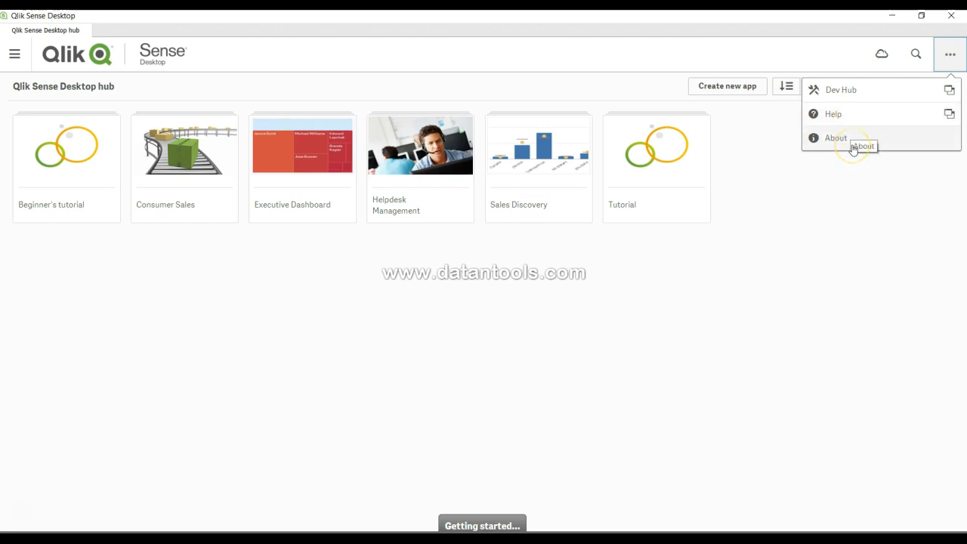
left_click(830, 245)
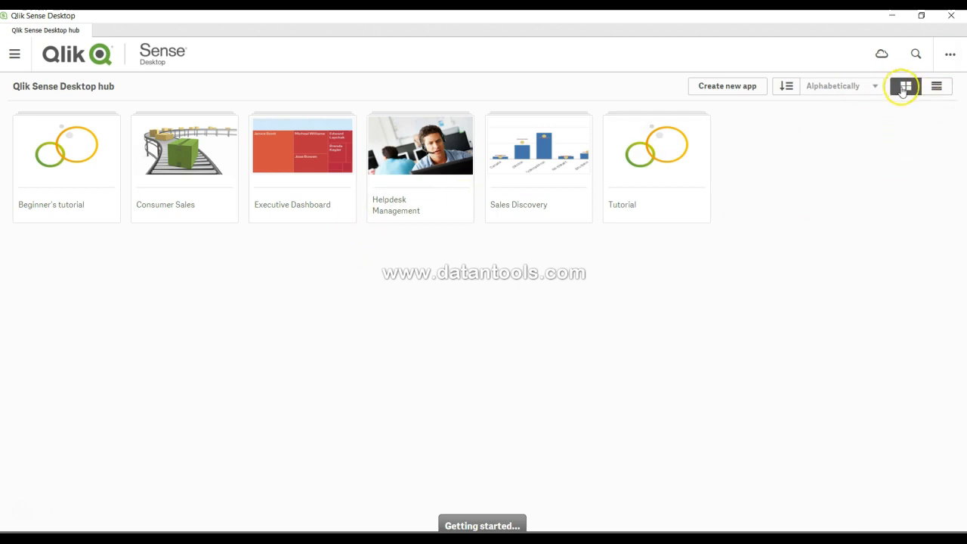
left_click(936, 87)
scroll(356, 339, "down", 3)
scroll(356, 339, "up", 3)
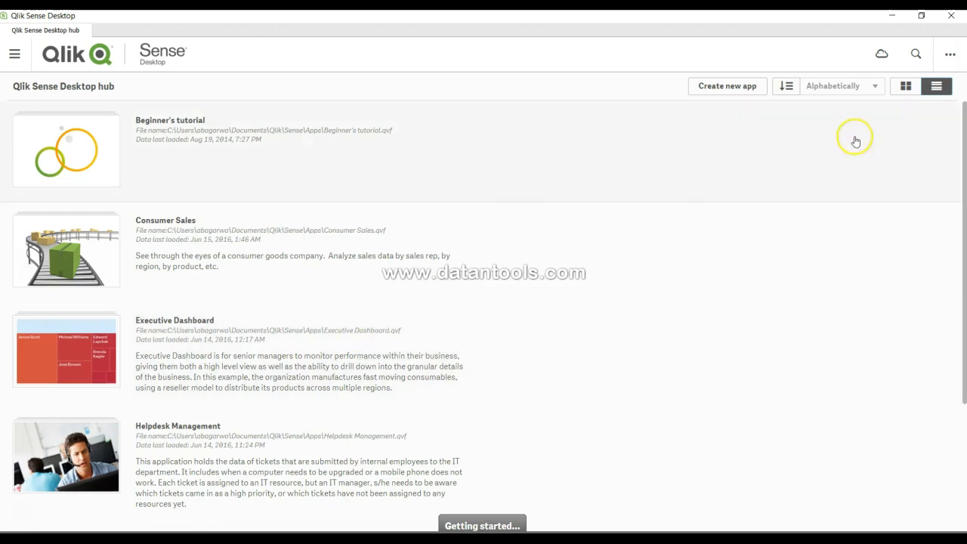
left_click(906, 88)
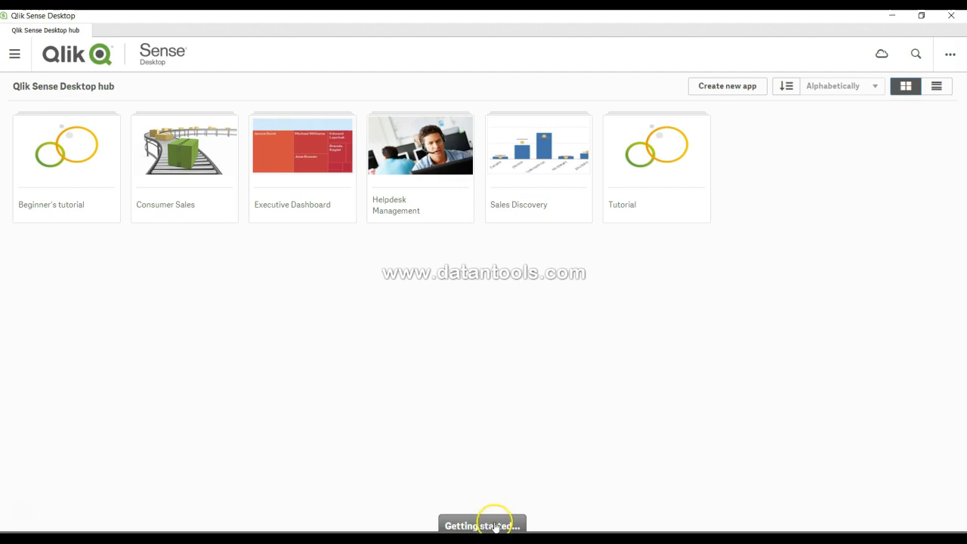
left_click(951, 59)
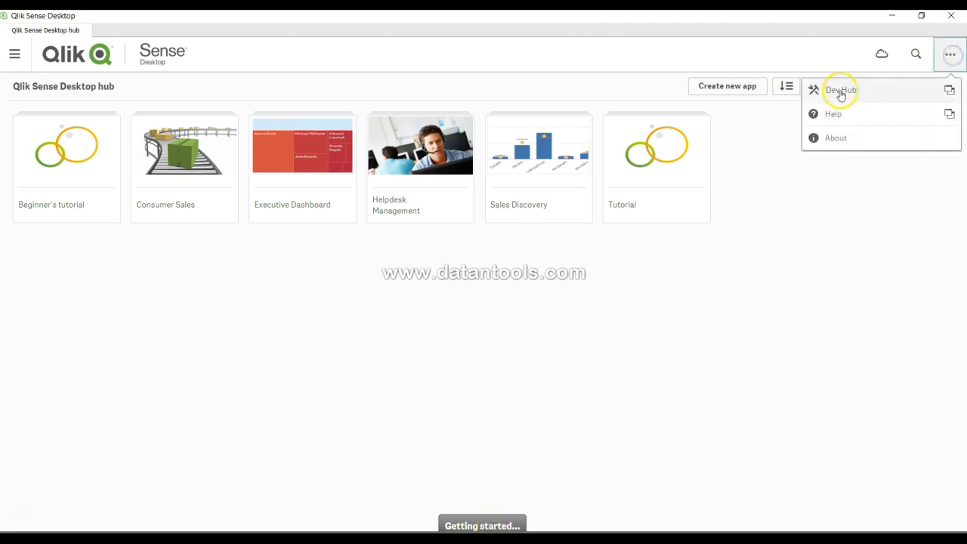
left_click(750, 258)
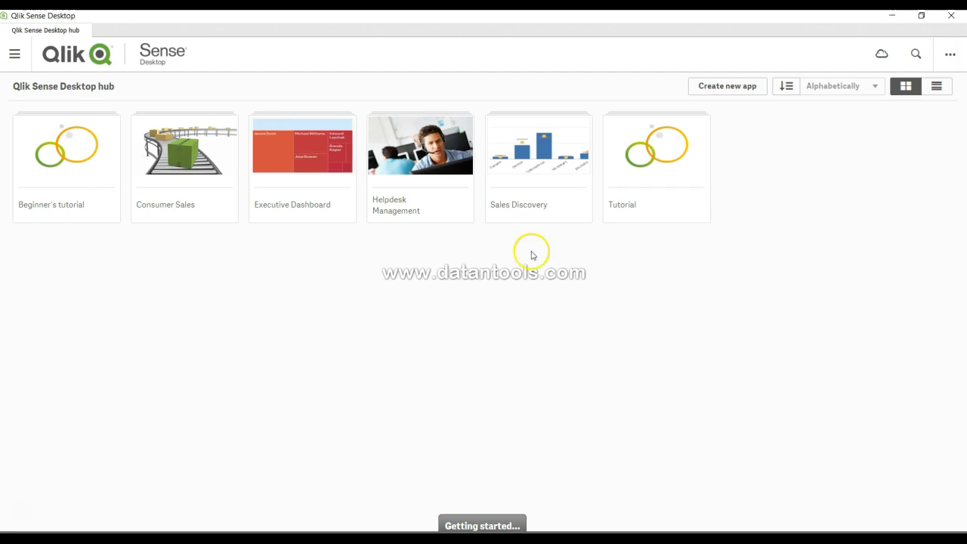
Create a new app named 'Sales' and open it.
left_click(725, 88)
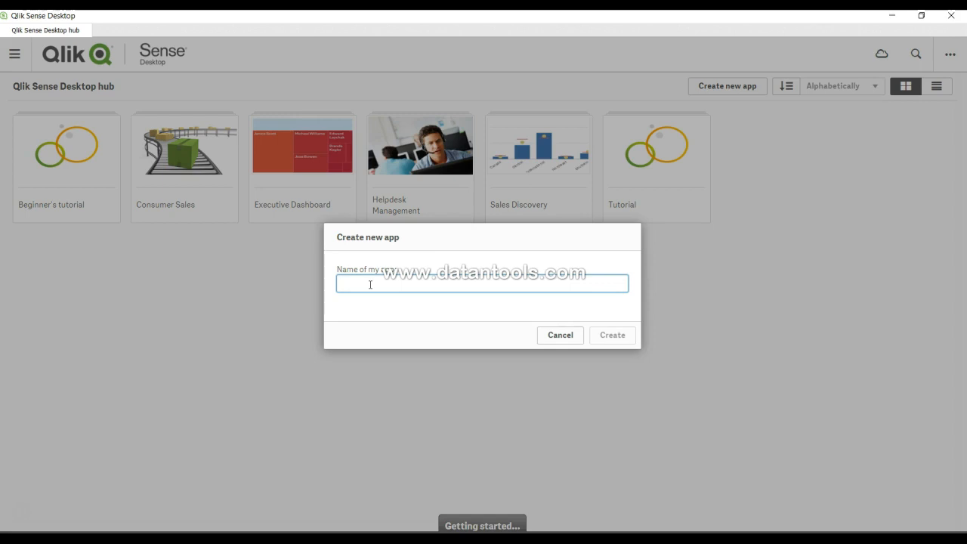
type("Sales")
left_click(613, 337)
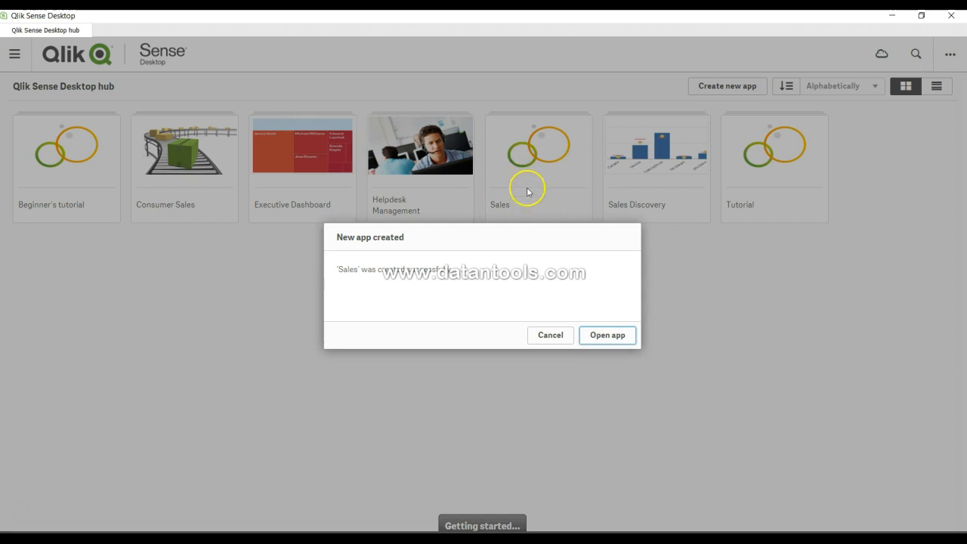
left_click(612, 339)
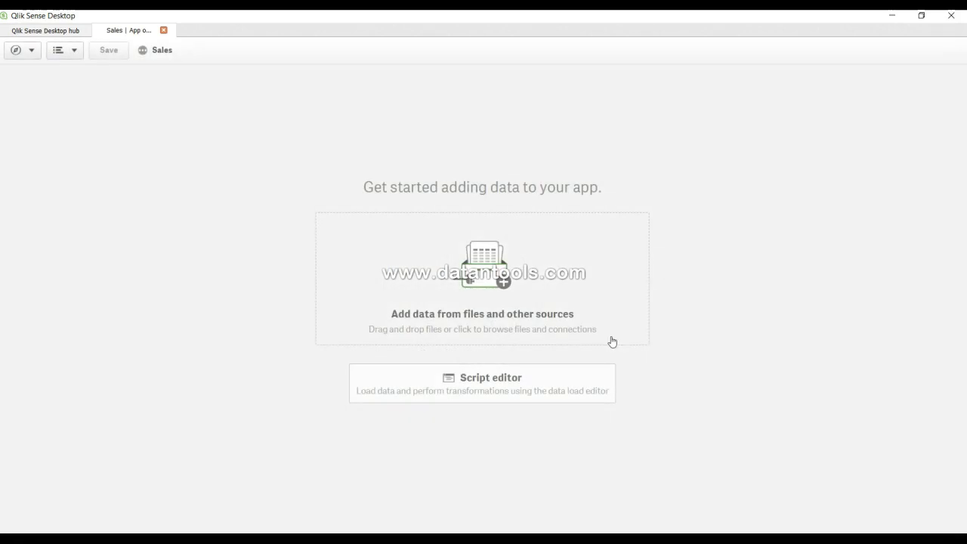
Choose 'Add data from files and other sources' in the empty Sales app to list connectors.
left_click(472, 345)
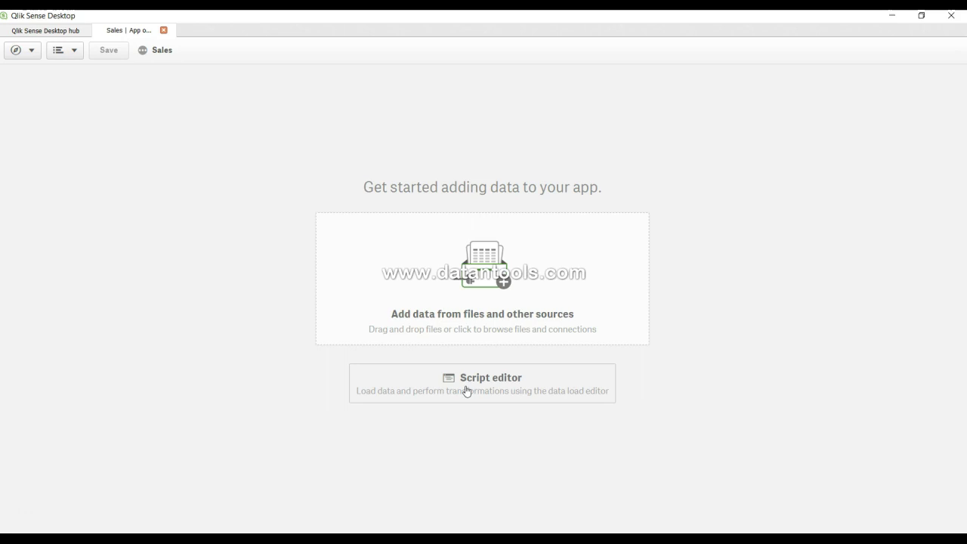
left_click(481, 304)
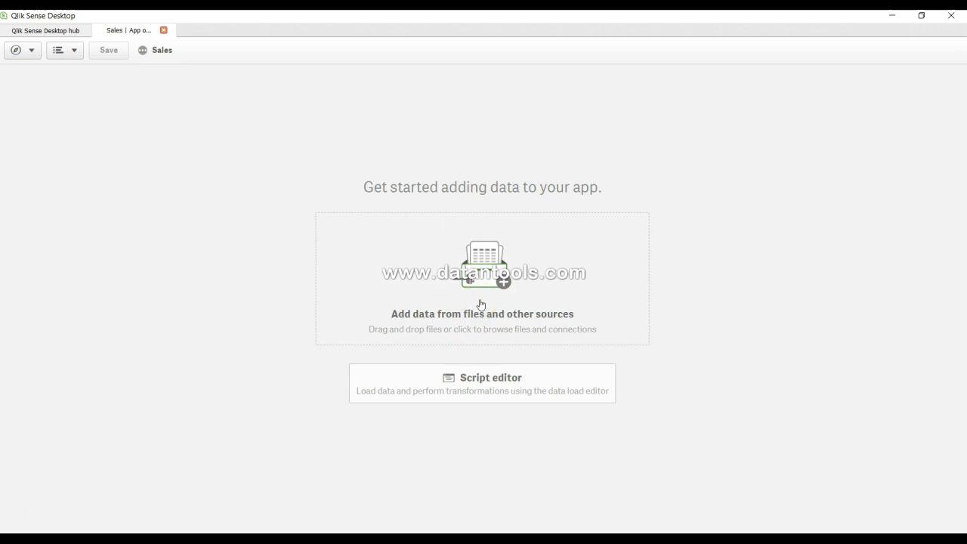
left_click(480, 302)
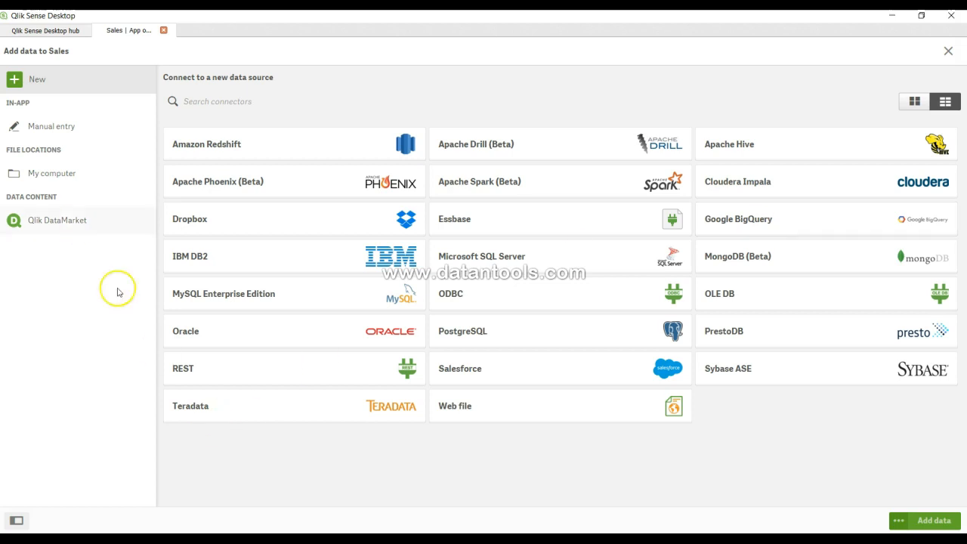
Browse My computer to C > Users > user folder > Desktop and scroll down to sales.xls.
left_click(69, 180)
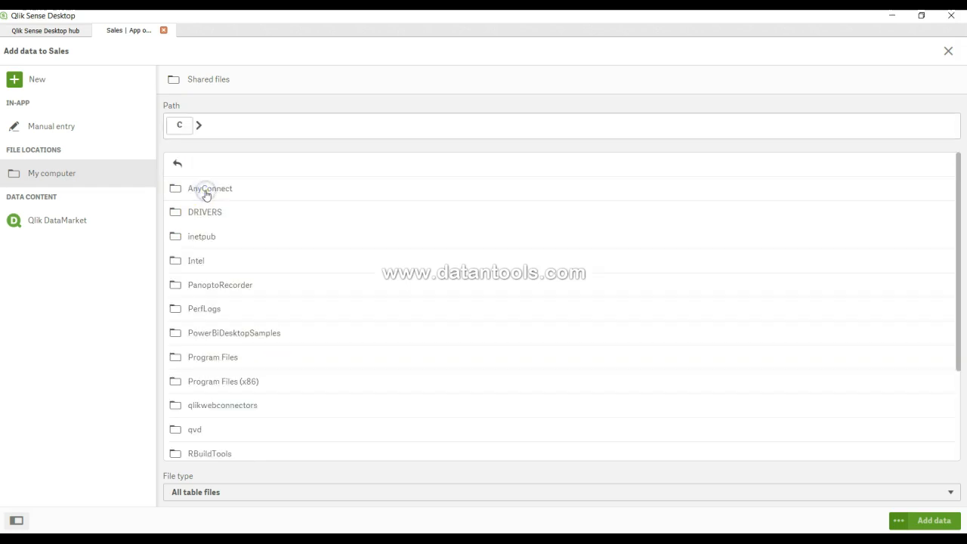
scroll(231, 363, "down", 3)
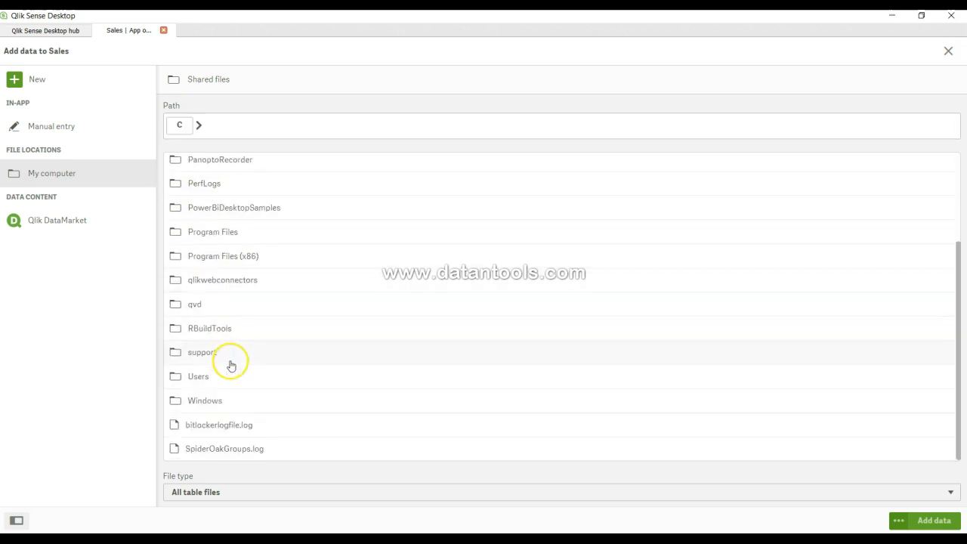
left_click(216, 381)
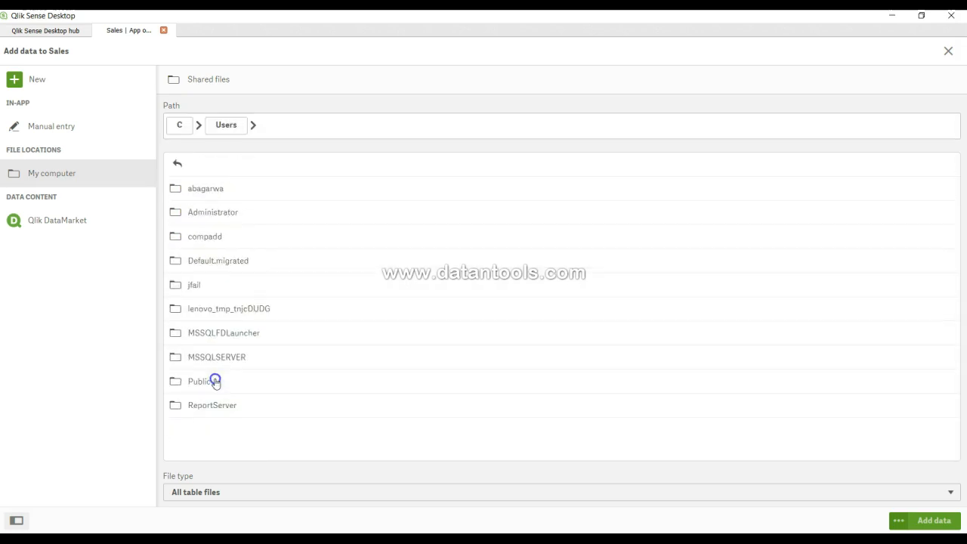
left_click(211, 188)
scroll(210, 358, "down", 12)
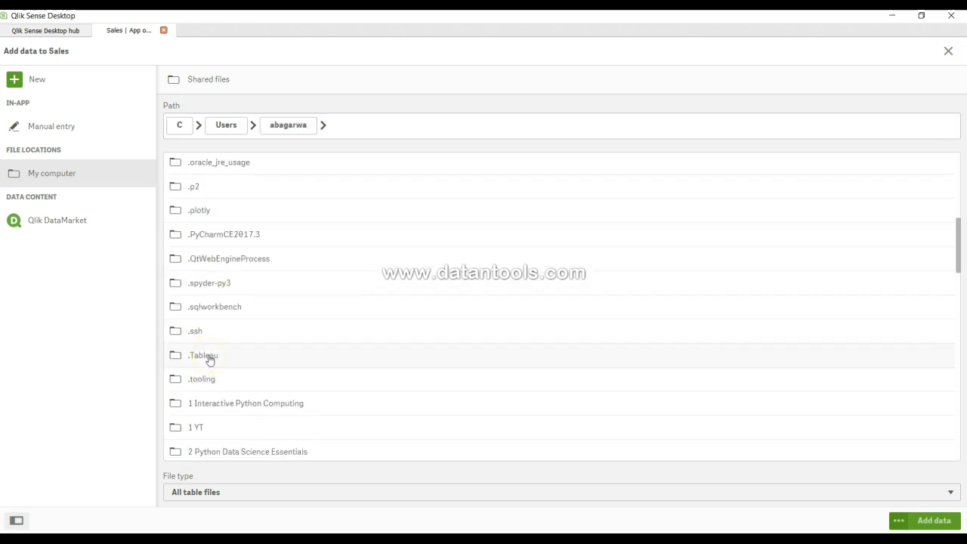
scroll(210, 360, "down", 4)
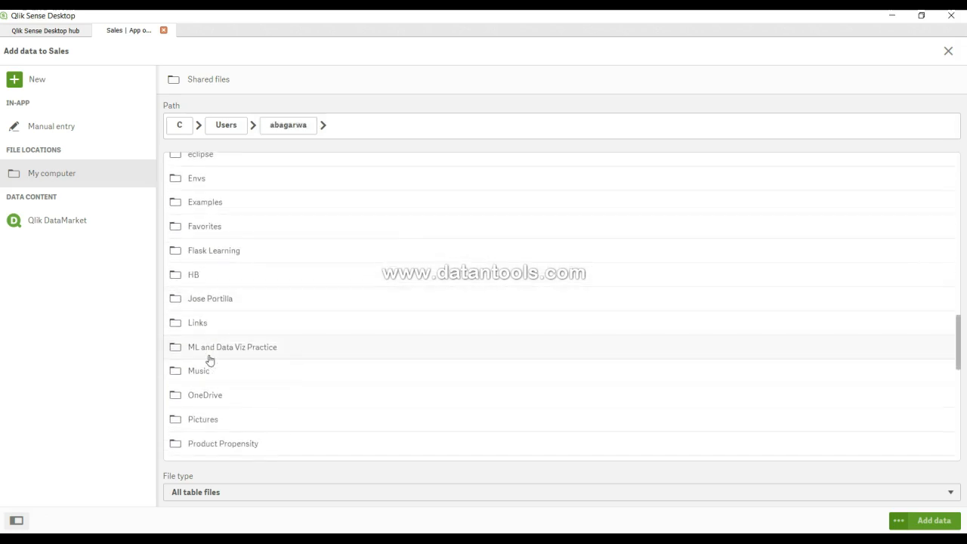
scroll(210, 360, "up", 4)
scroll(210, 359, "up", 2)
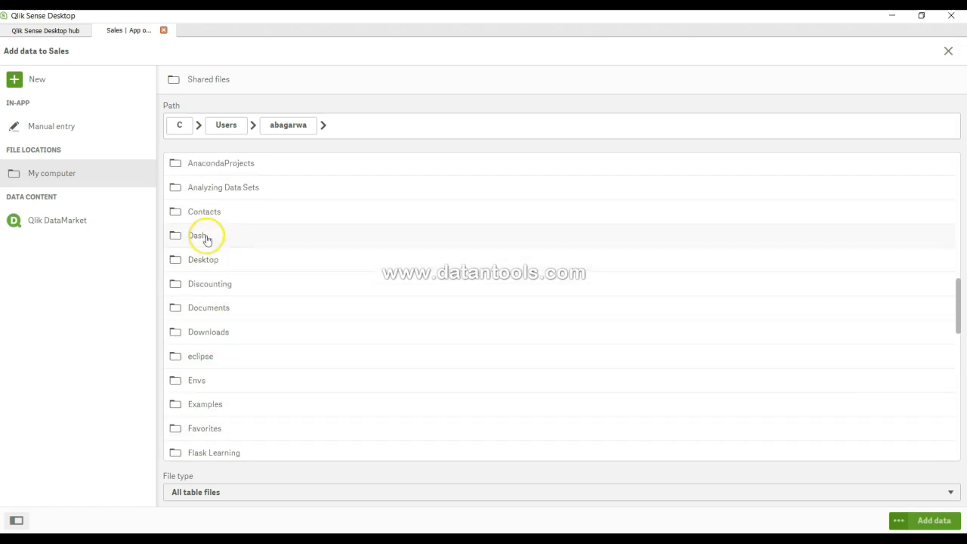
left_click(205, 259)
scroll(224, 352, "down", 4)
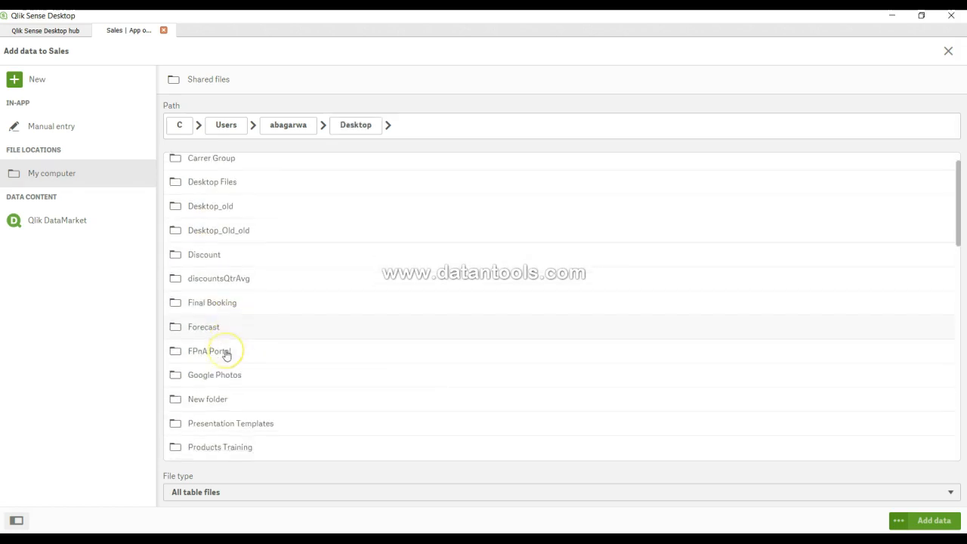
scroll(225, 353, "down", 2)
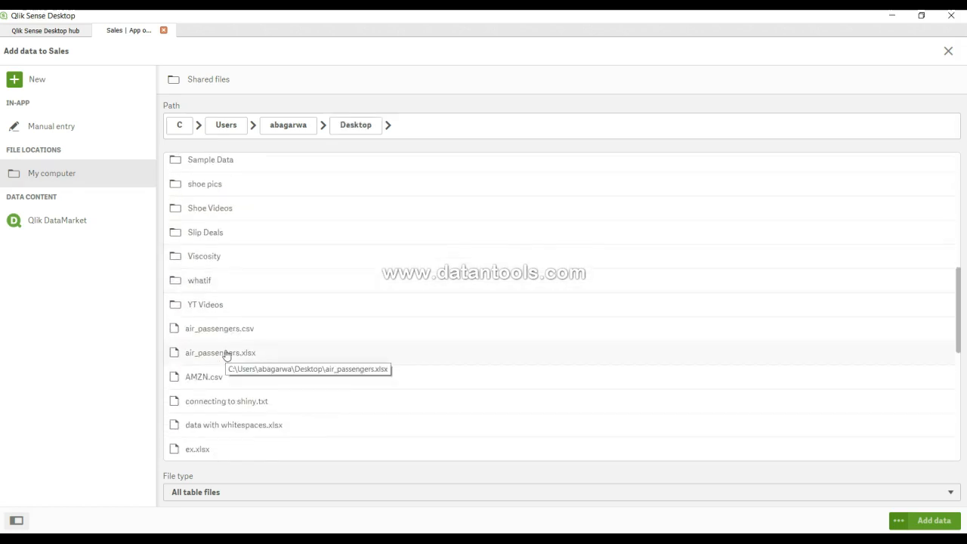
scroll(225, 352, "down", 5)
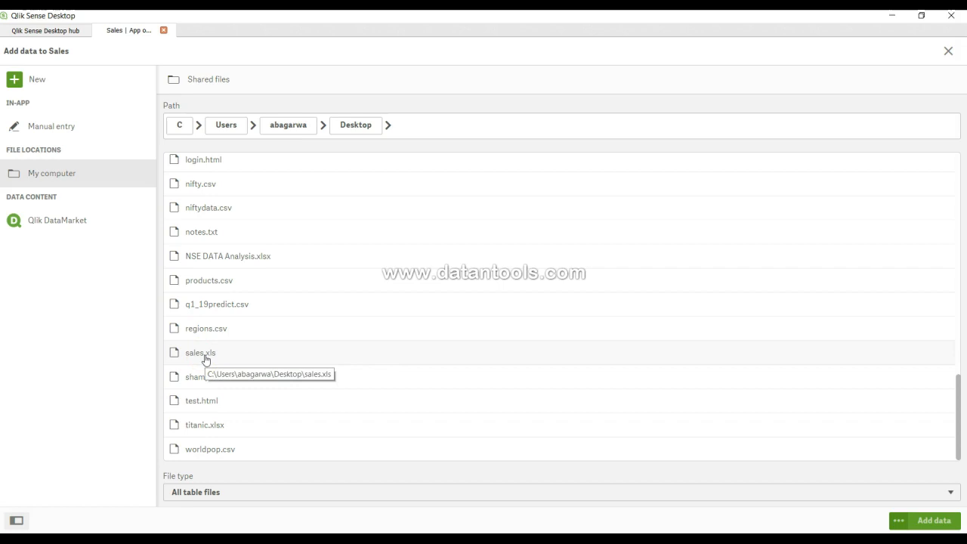
Preview sales.xls with the Orders$ sheet and exclude its first Row ID column.
left_click(204, 360)
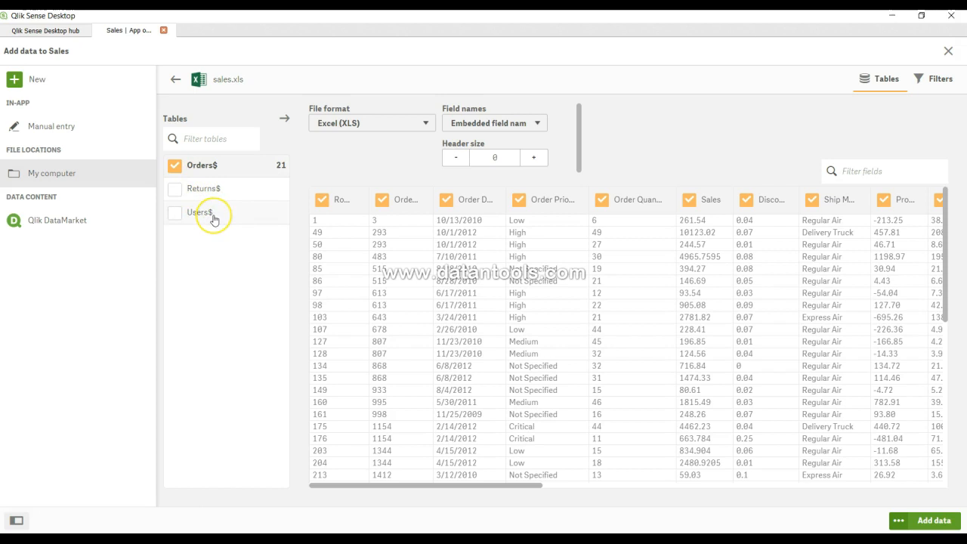
left_click(175, 173)
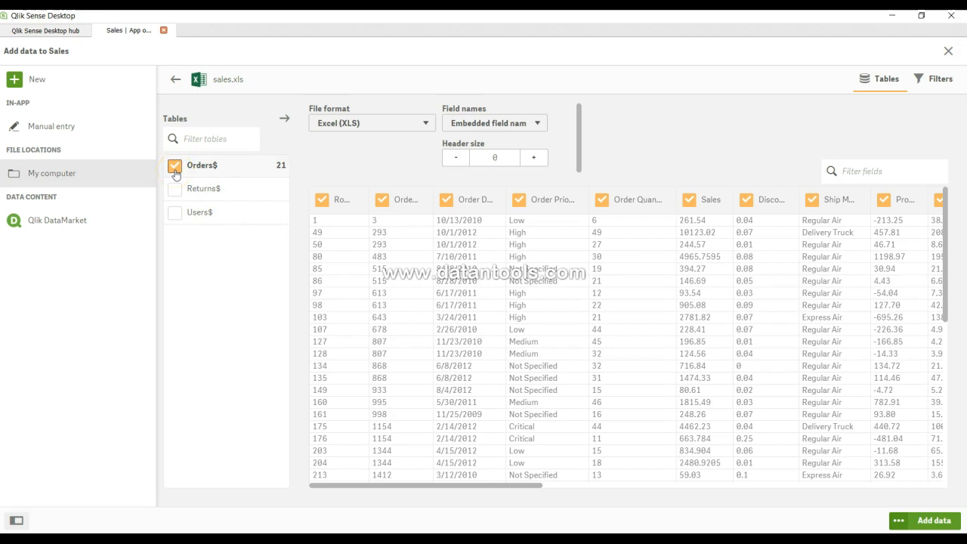
left_click(175, 199)
left_click(517, 192)
left_click(322, 201)
left_click_drag(501, 486, 449, 502)
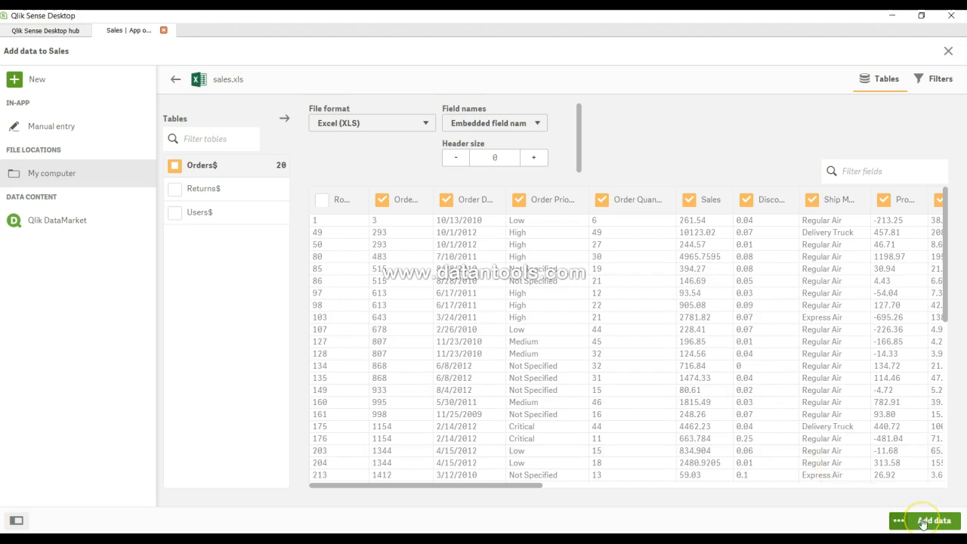
Load the Orders$ data into Sales and close the 'Data was loaded successfully' message.
left_click(923, 521)
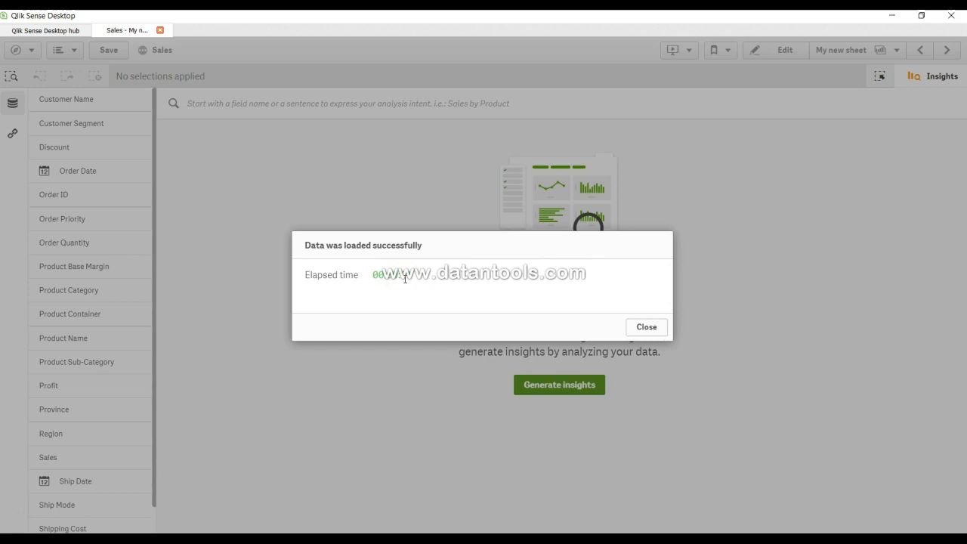
left_click(646, 329)
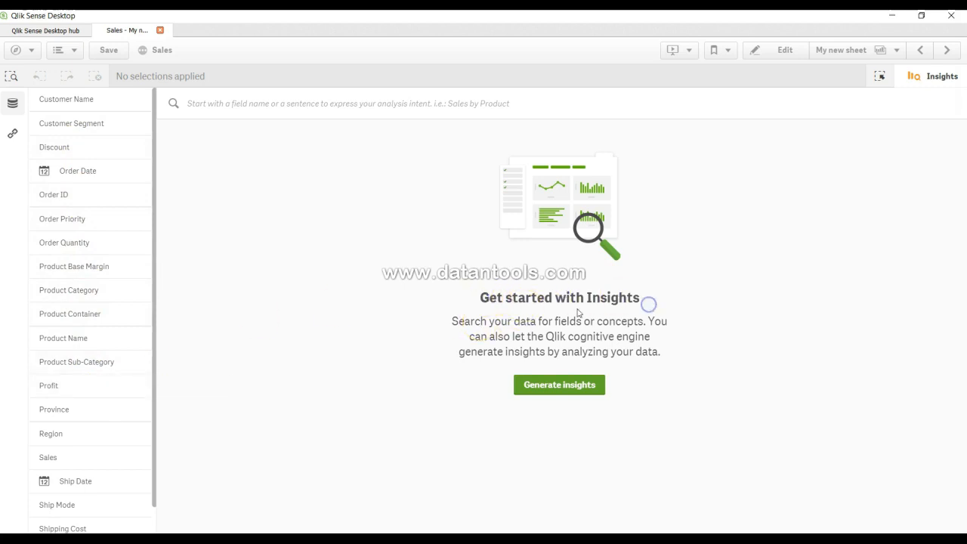
left_click(463, 322)
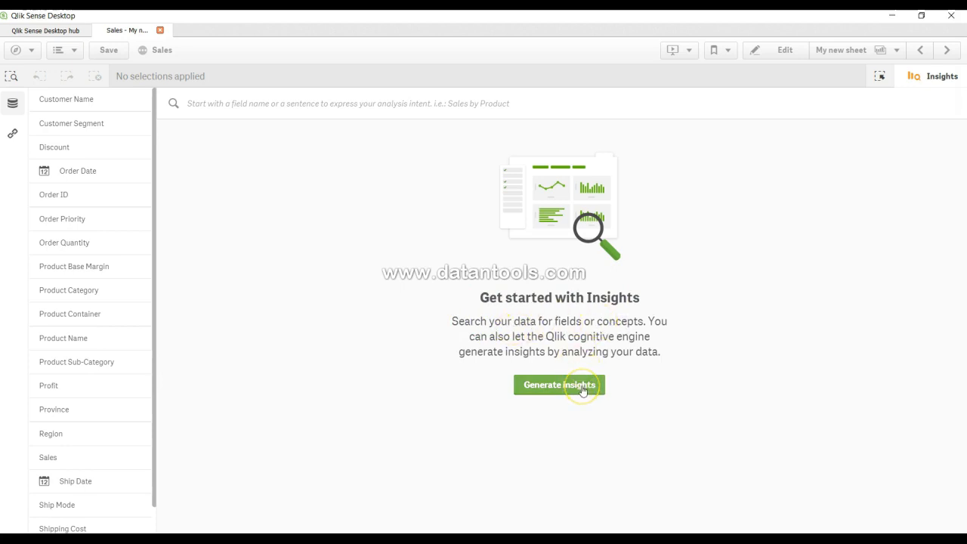
Open the selections view and scroll the dimension lists for Customer Name, Customer Segment, Discount and Order Date.
left_click(881, 78)
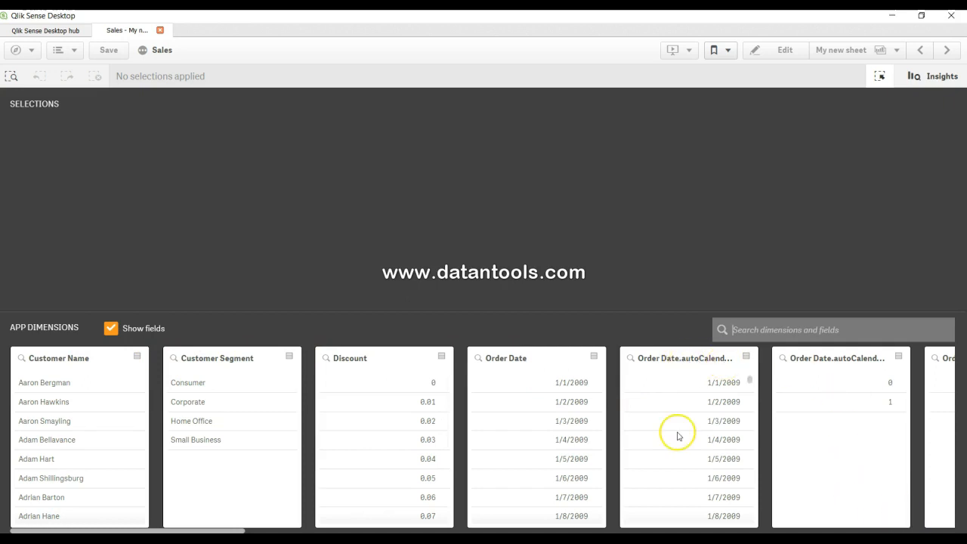
mouse_move(240, 529)
left_mouse_down()
mouse_move(926, 526)
mouse_move(715, 492)
mouse_move(511, 526)
mouse_move(240, 526)
left_mouse_up()
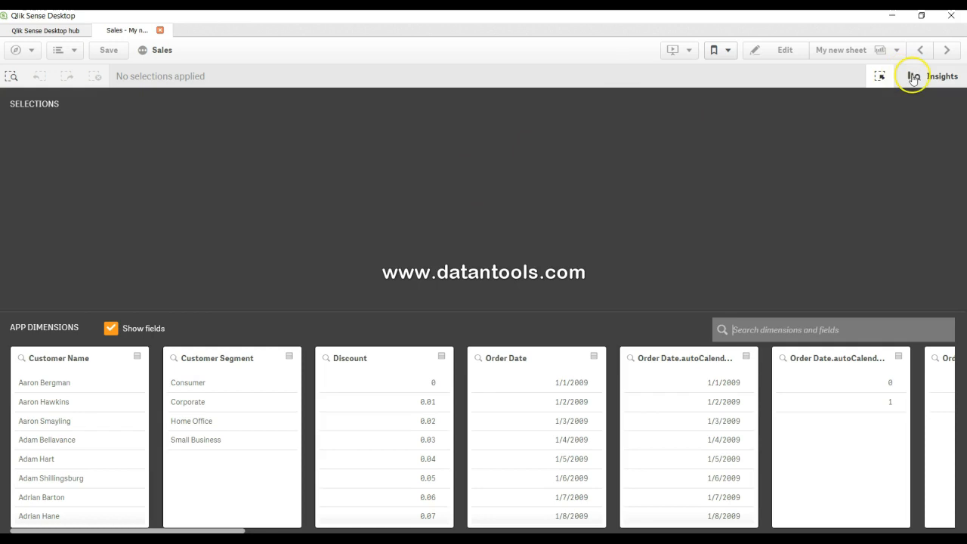
left_click(913, 77)
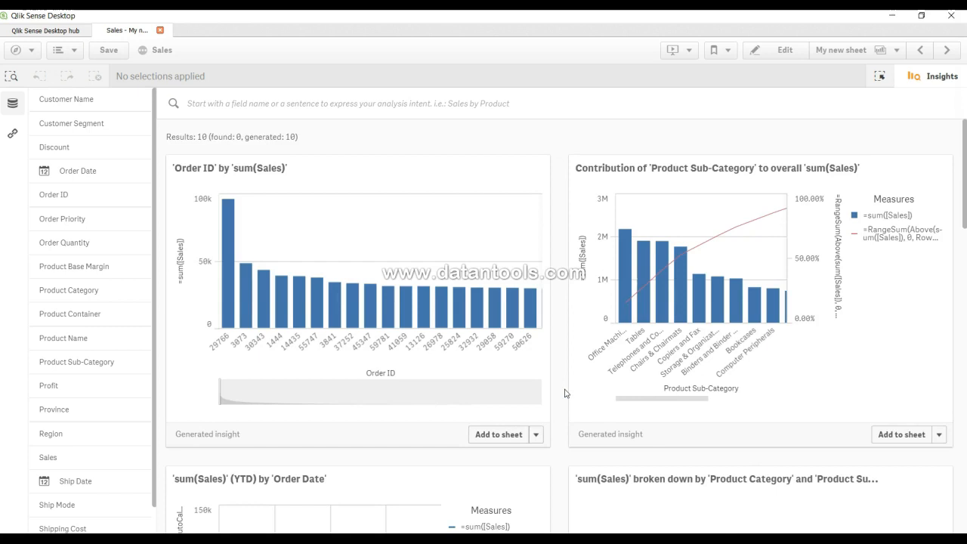
scroll(564, 393, "down", 6)
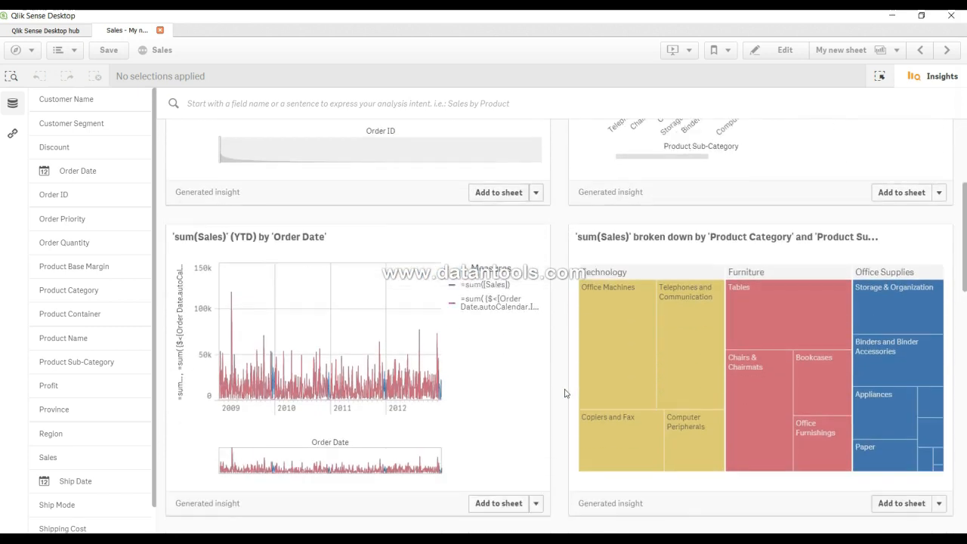
scroll(565, 393, "down", 8)
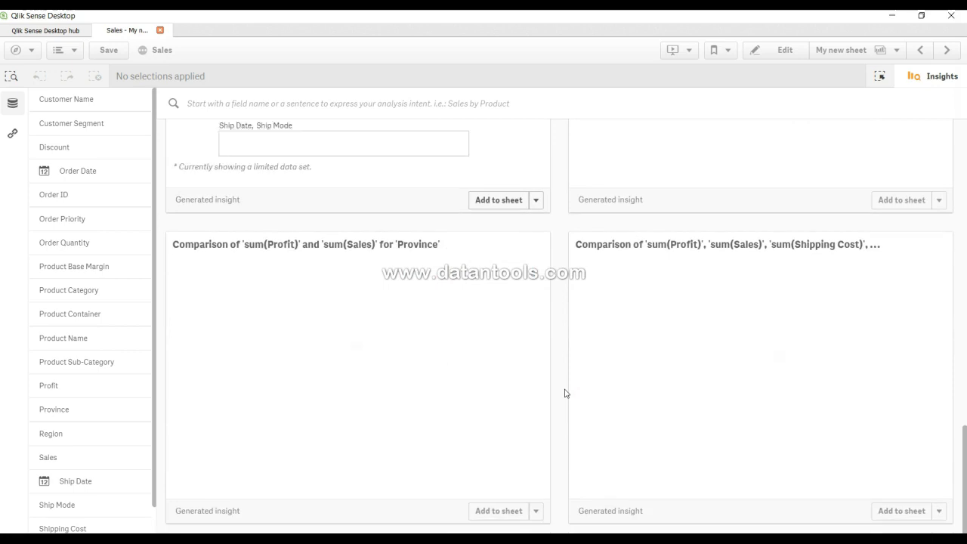
scroll(564, 393, "up", 12)
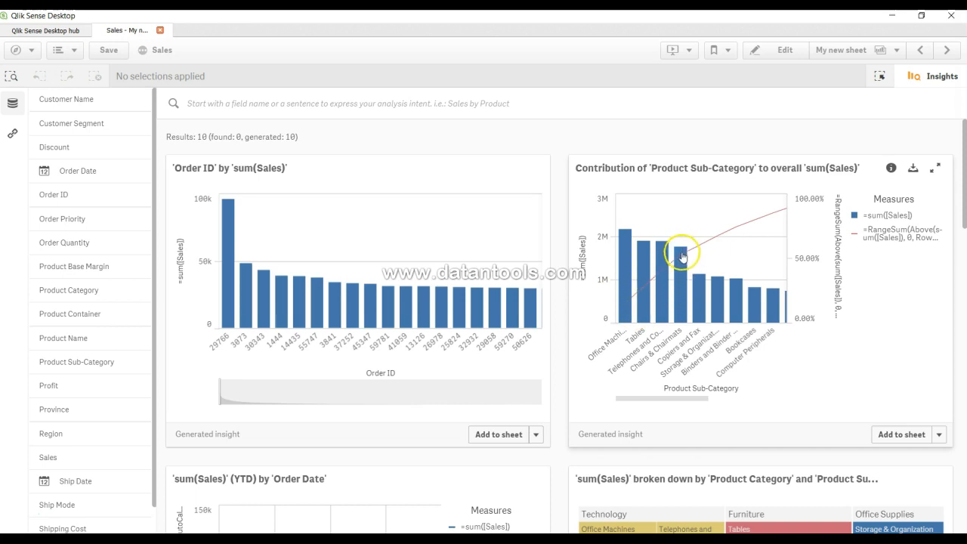
scroll(679, 333, "down", 3)
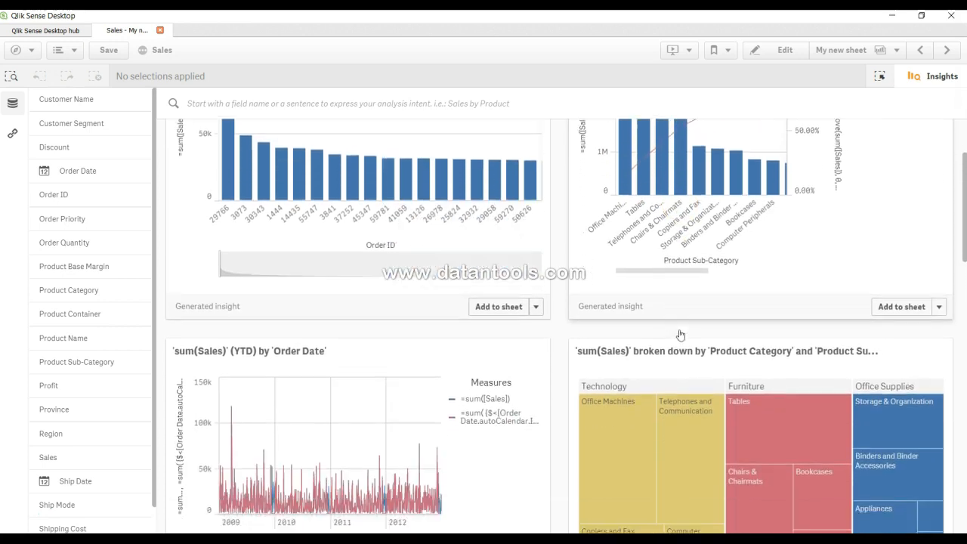
scroll(680, 333, "down", 1)
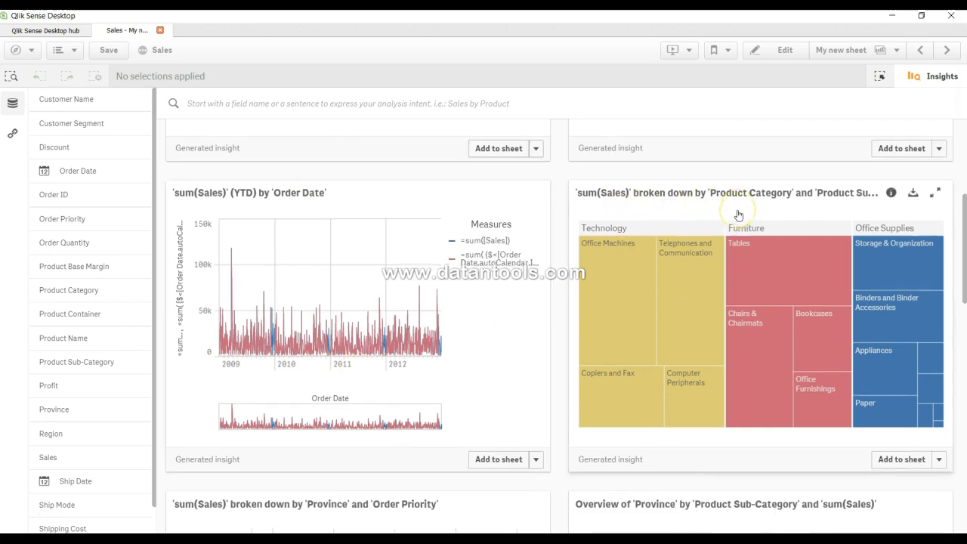
scroll(737, 214, "down", 4)
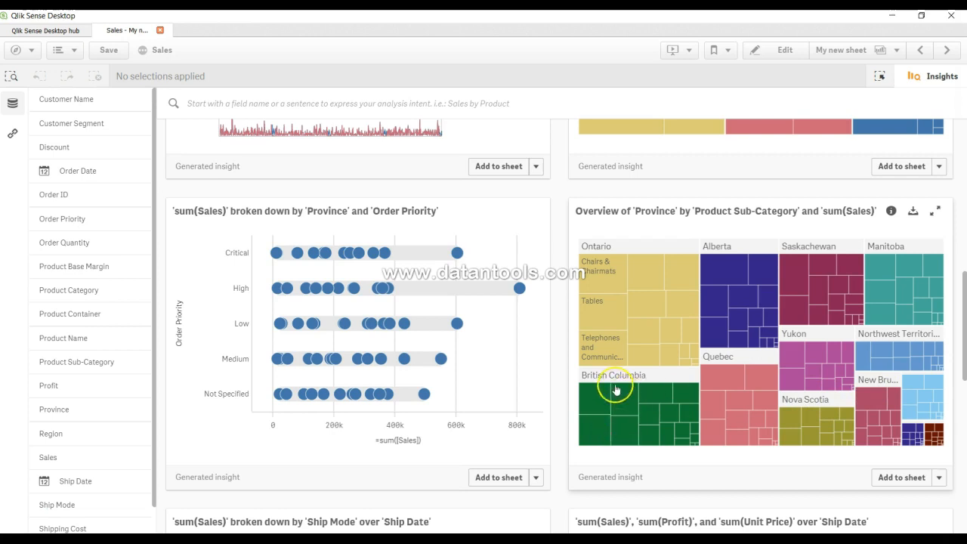
scroll(646, 459, "down", 1)
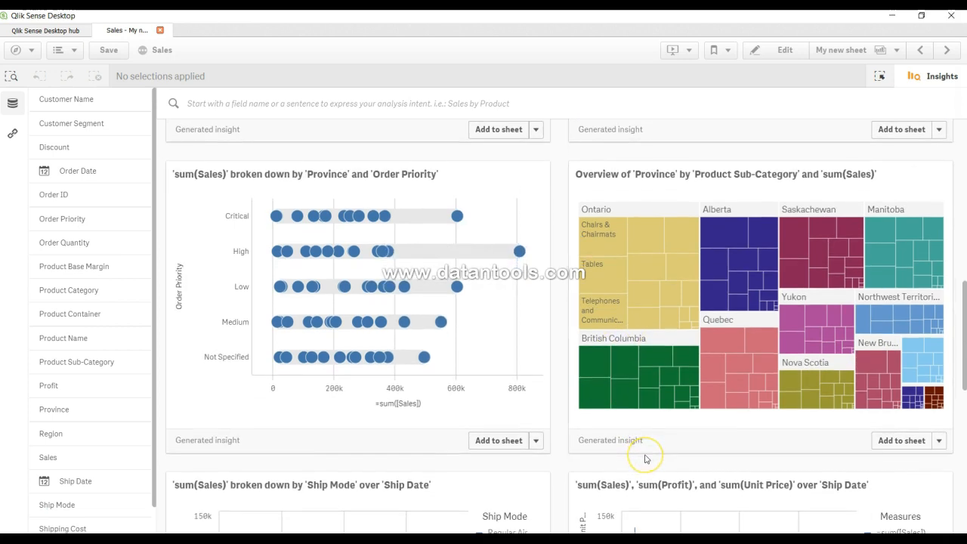
scroll(645, 459, "down", 5)
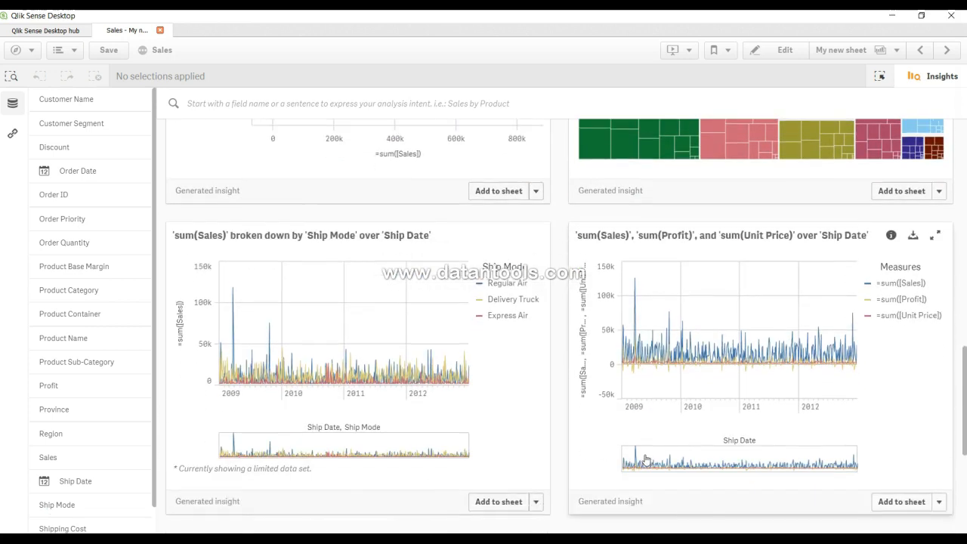
scroll(645, 457, "down", 1)
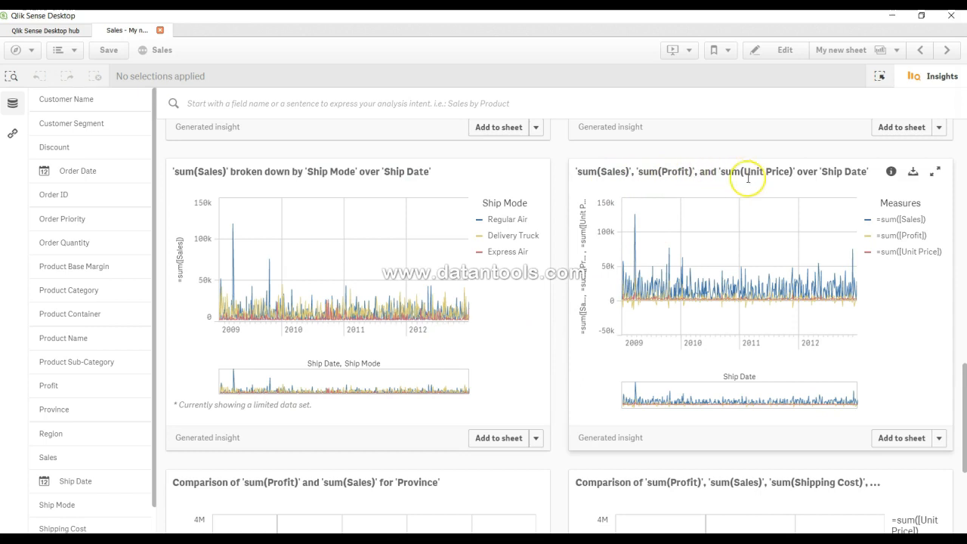
scroll(734, 444, "down", 4)
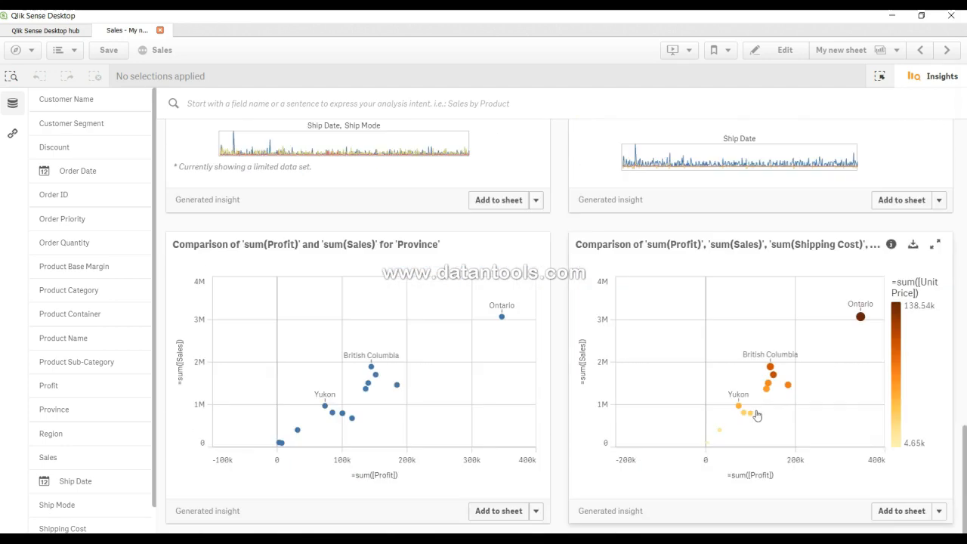
scroll(756, 415, "up", 10)
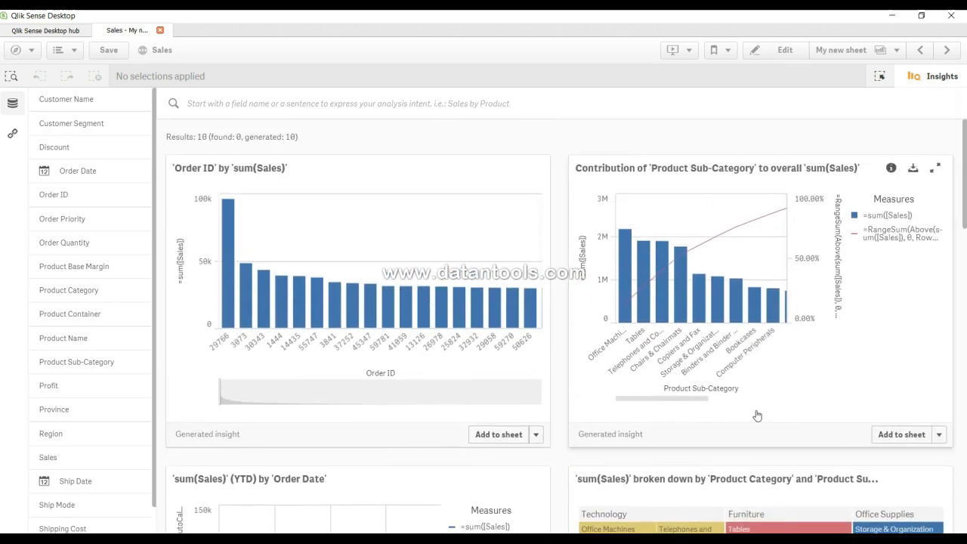
scroll(756, 415, "down", 10)
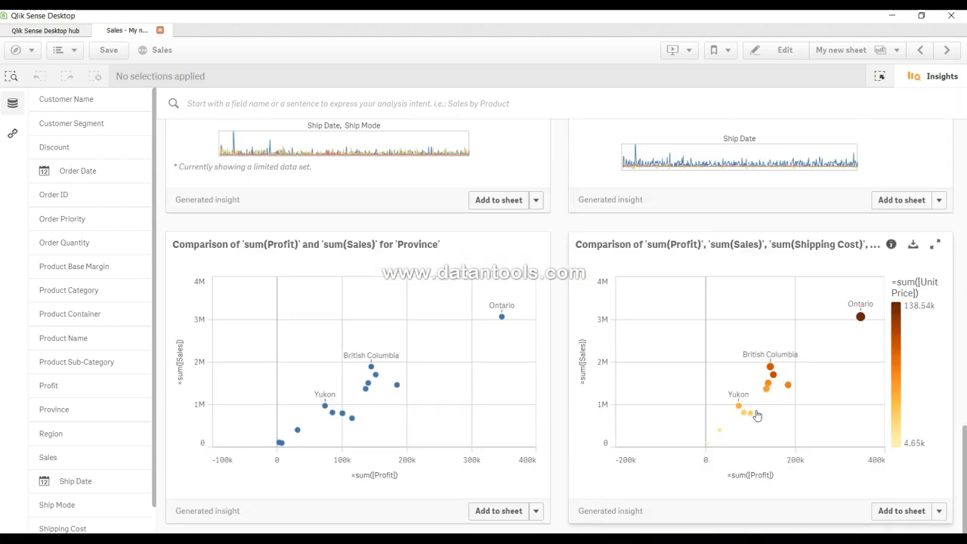
left_click(536, 201)
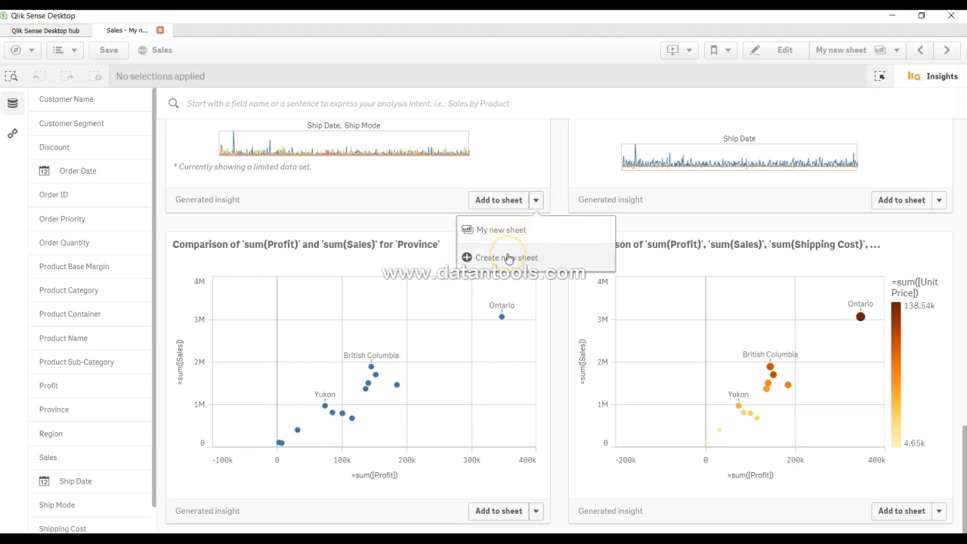
left_click(555, 193)
scroll(556, 195, "up", 4)
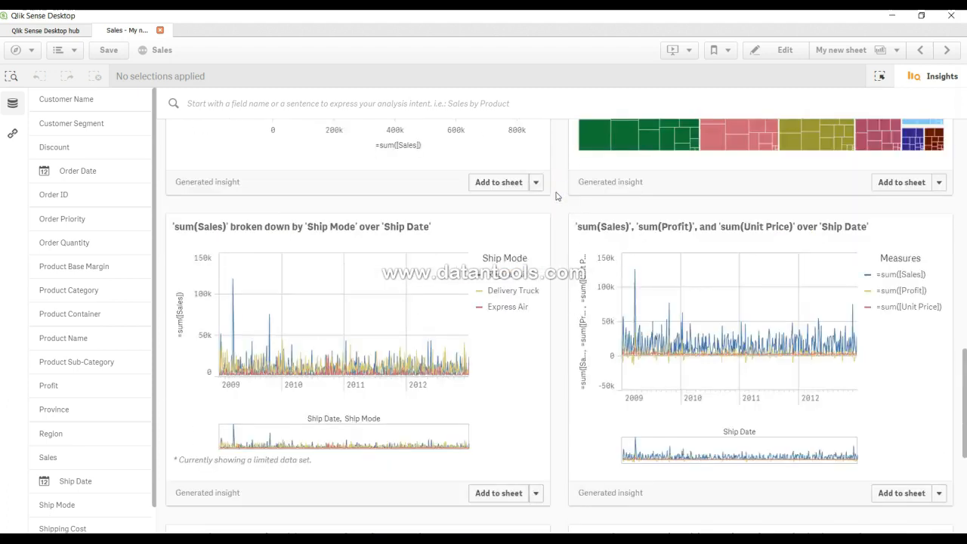
scroll(556, 195, "up", 7)
left_click(557, 230)
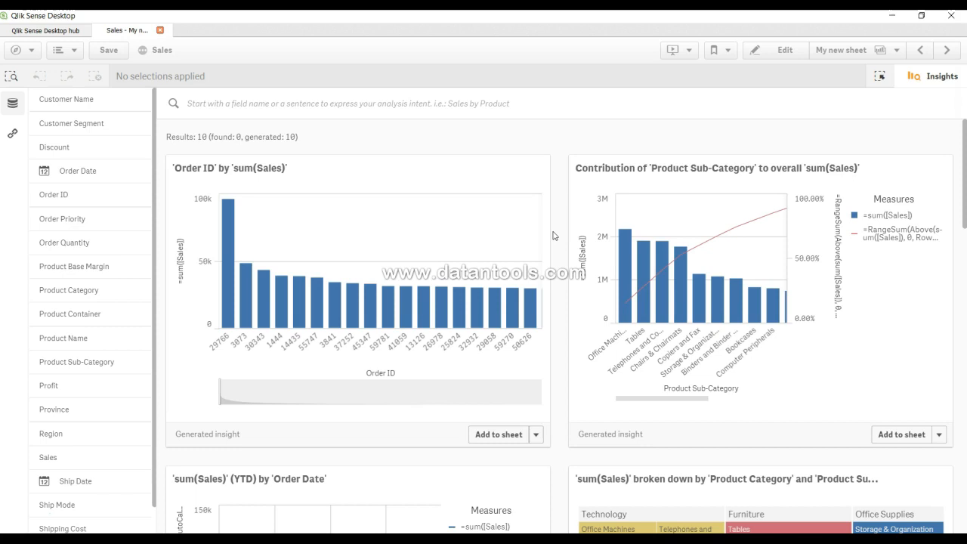
Open the selections overview, go back to Insights, and leave the Sales app for the hub.
left_click(879, 77)
left_click(610, 259)
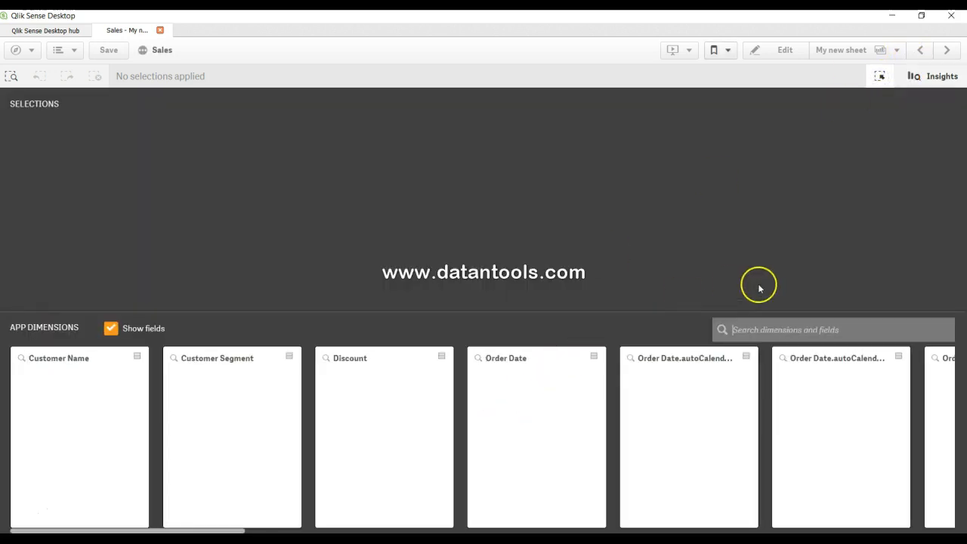
left_click(937, 78)
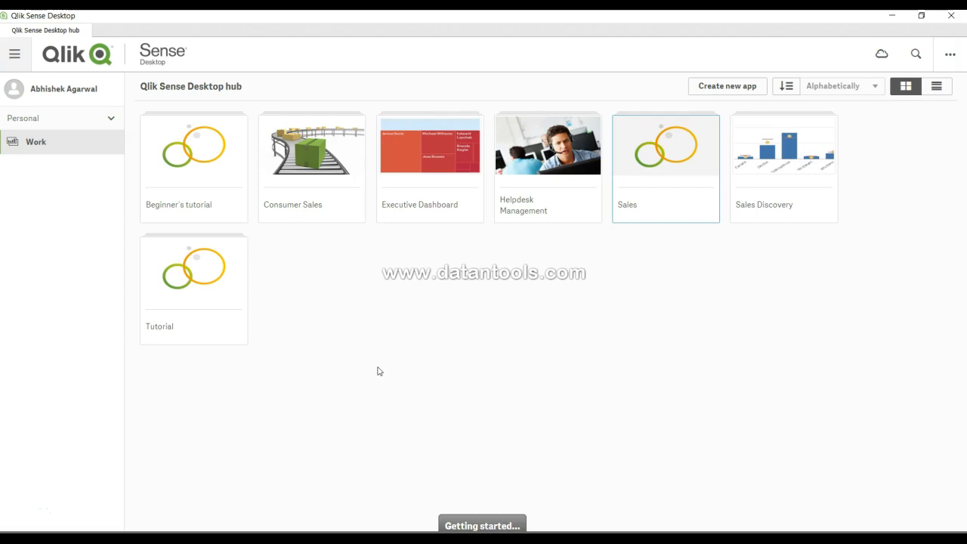
Reopen the Sales app from the hub to see its overview with My new sheet.
left_click(657, 151)
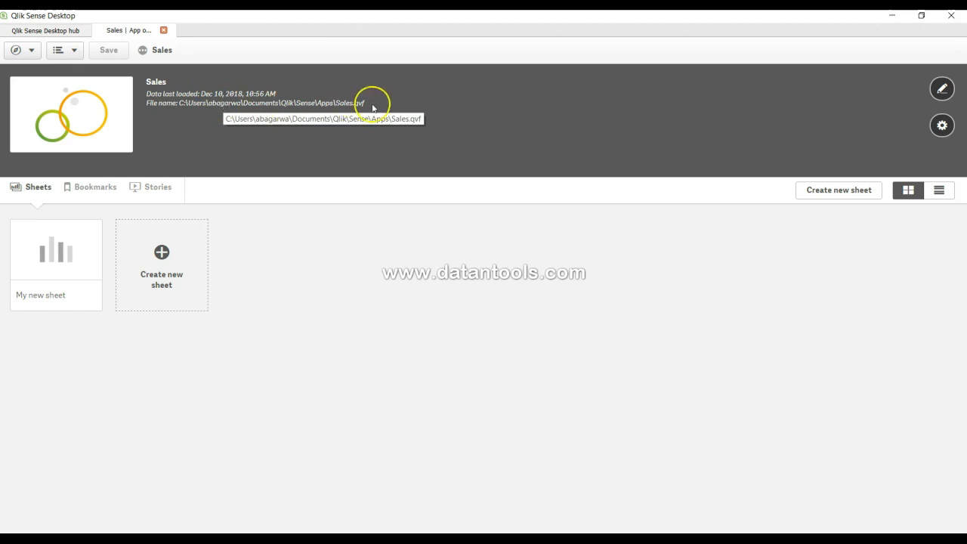
Edit the Sales app's title and description, then show its appearance options with the Sense Classic theme.
left_click(940, 90)
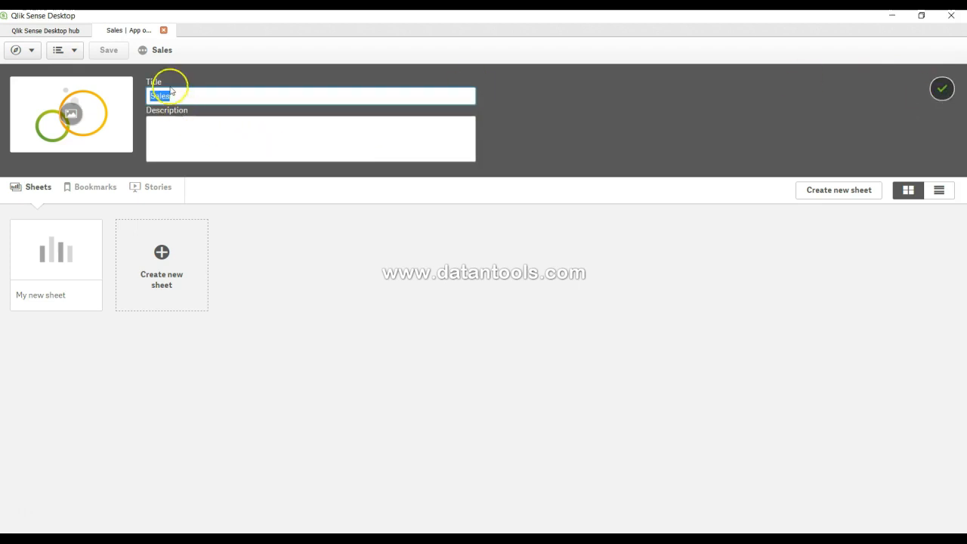
left_click(188, 130)
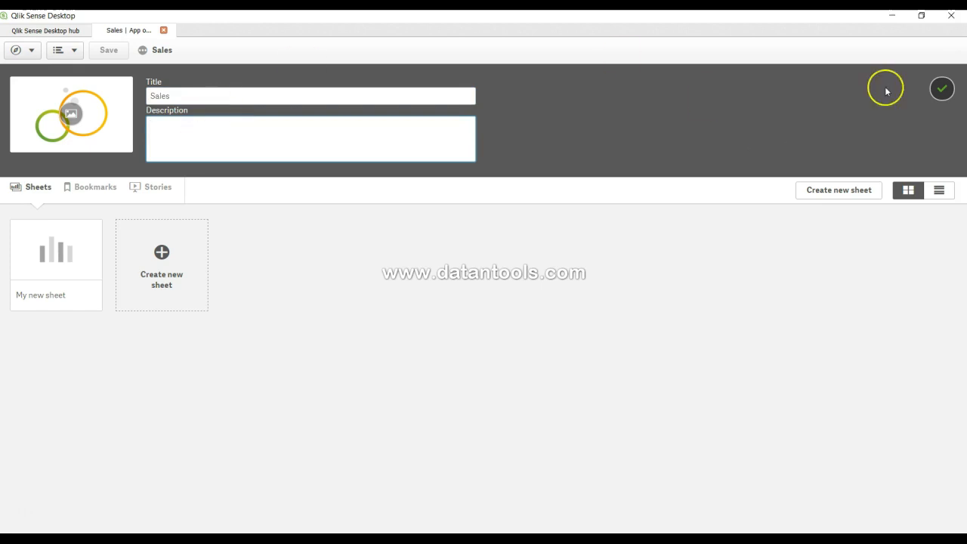
left_click(942, 90)
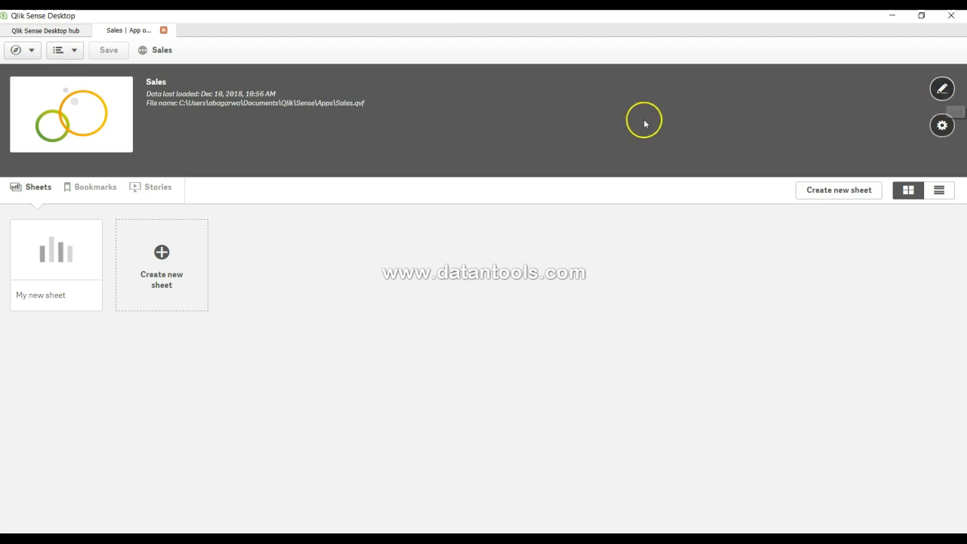
left_click(942, 127)
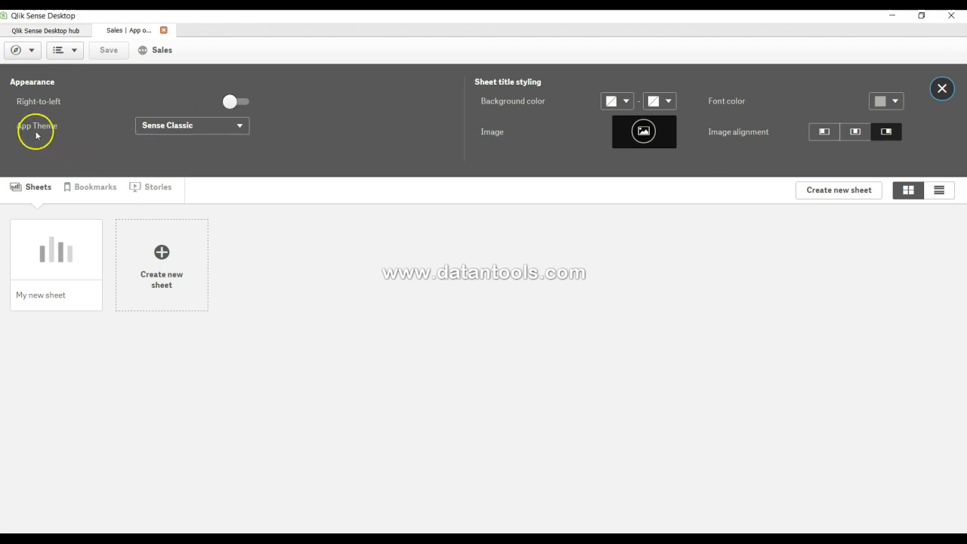
left_click(160, 128)
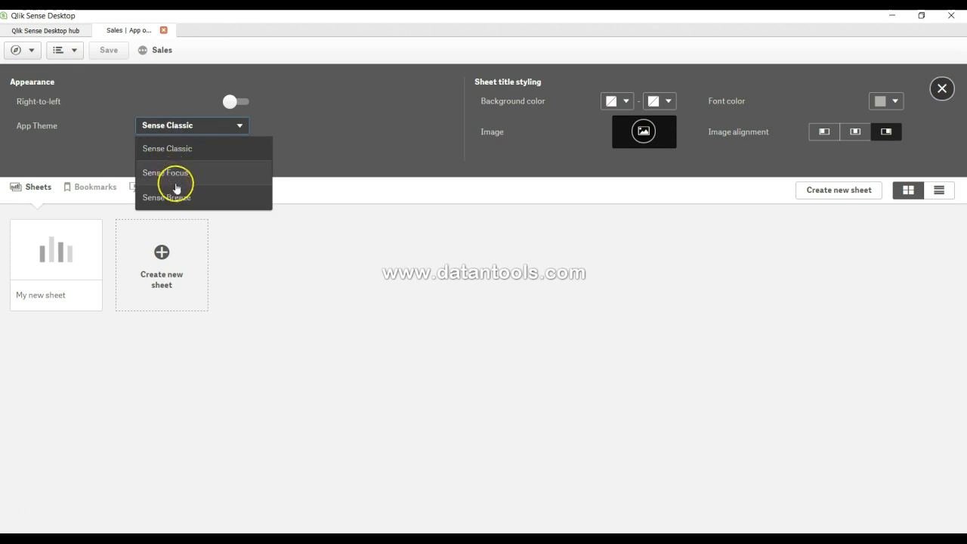
left_click(376, 151)
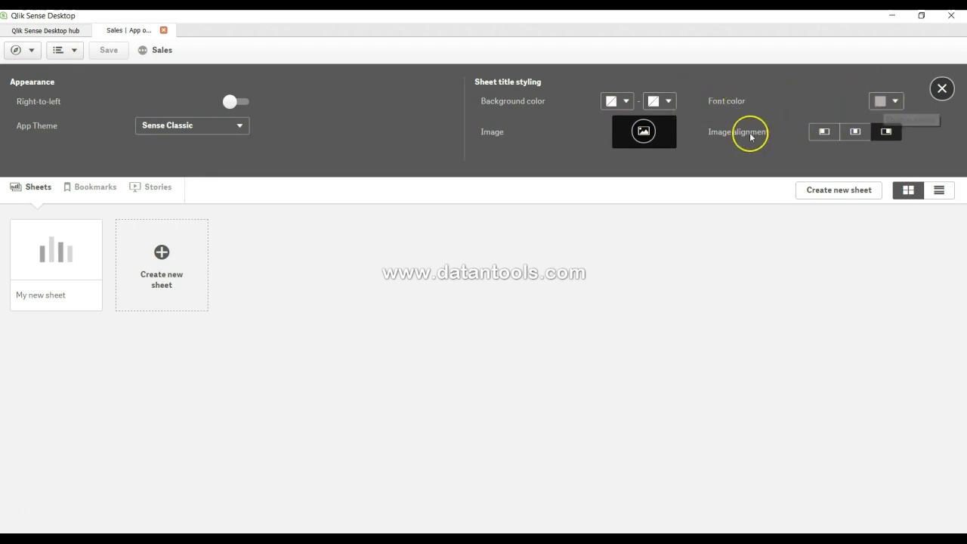
left_click(641, 144)
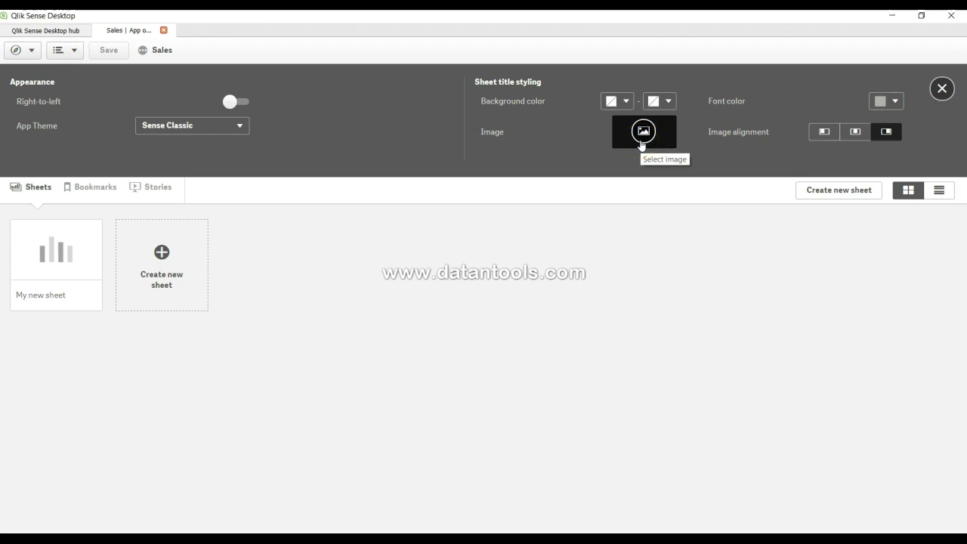
left_click(65, 31)
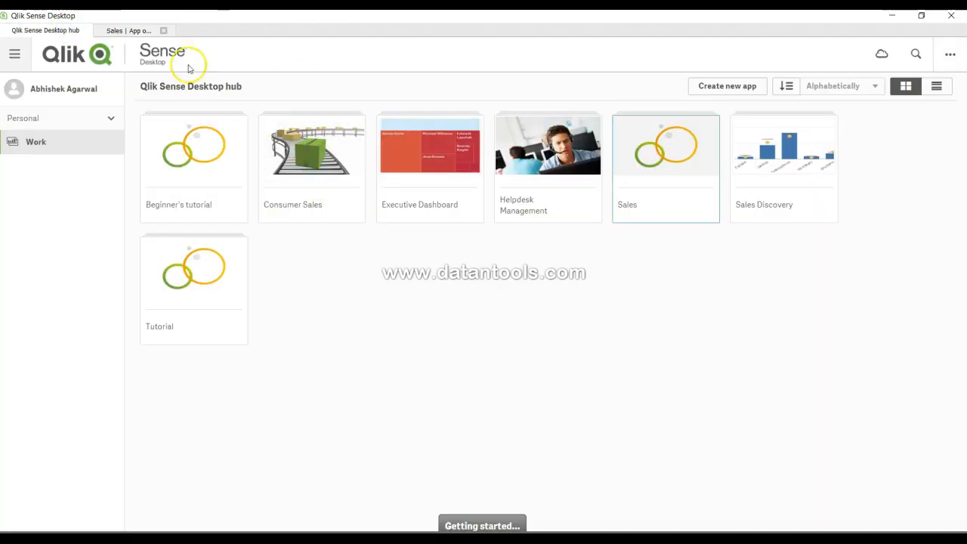
left_click(134, 35)
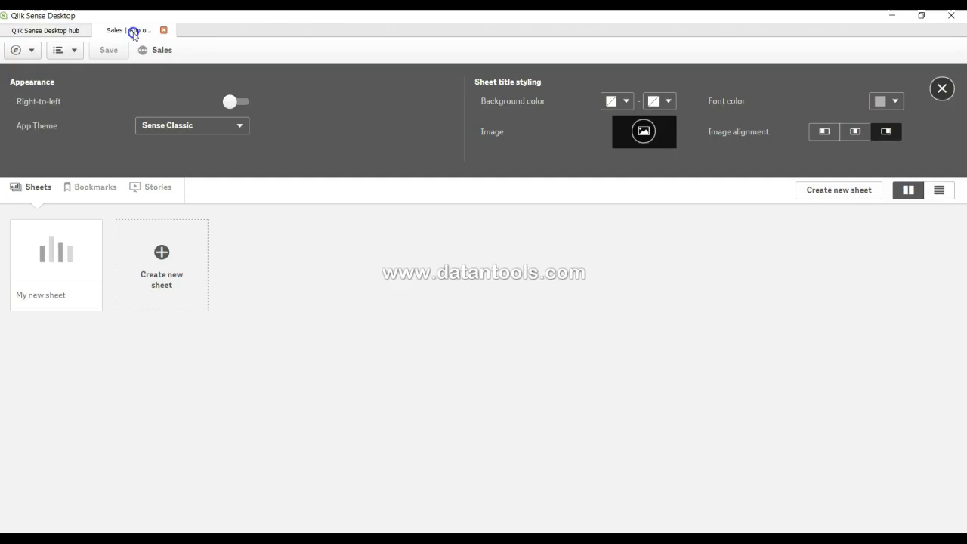
left_click(641, 143)
Load pixabay.com in a new Chrome tab and scroll through its home page.
mouse_move(335, 537)
left_click(442, 496)
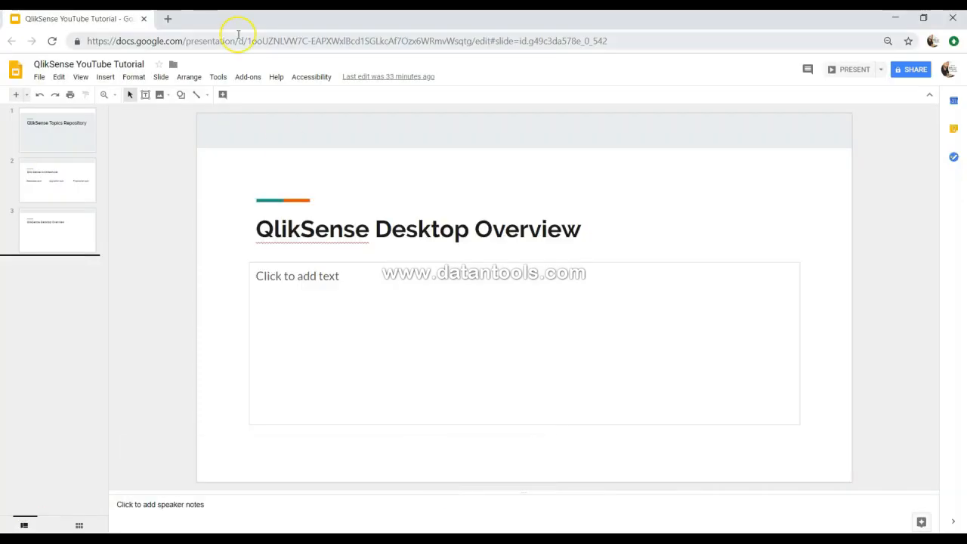
left_click(168, 18)
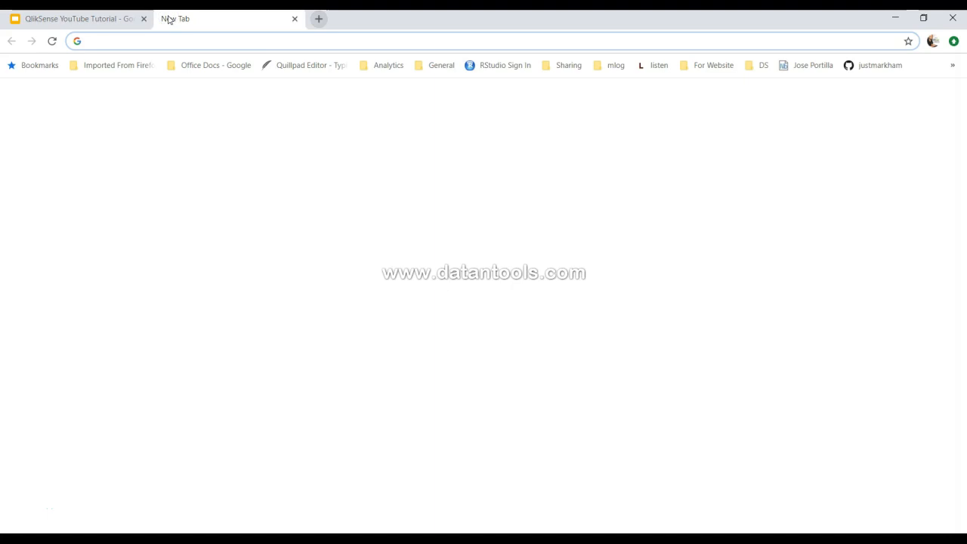
type("pix")
key("Return")
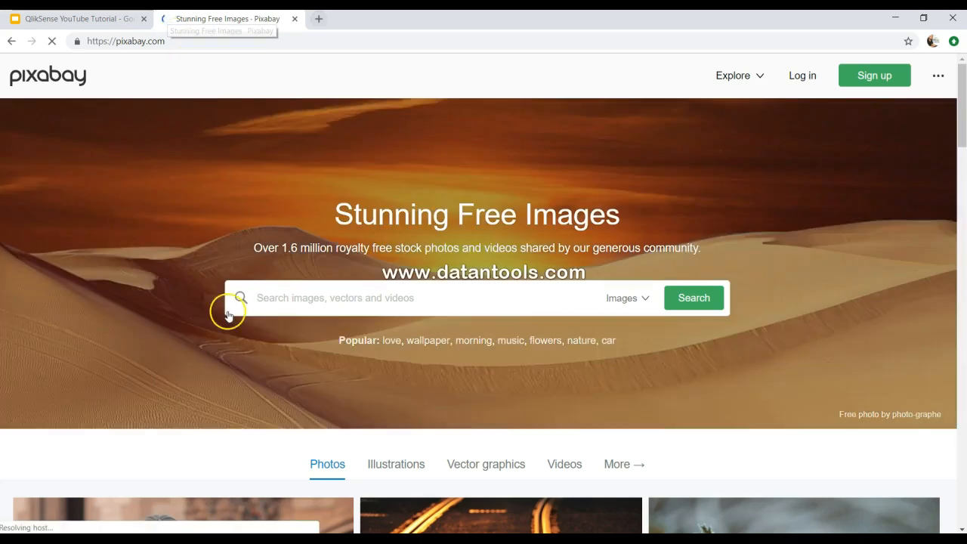
scroll(282, 367, "down", 4)
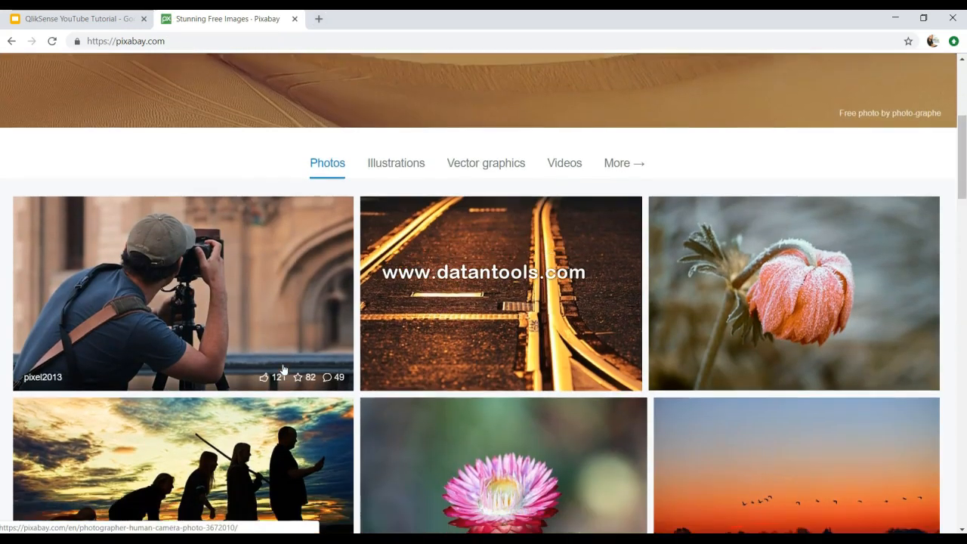
scroll(282, 370, "down", 2)
scroll(280, 369, "up", 6)
Search Pixabay for 'analysis' and browse the image results.
left_click(332, 297)
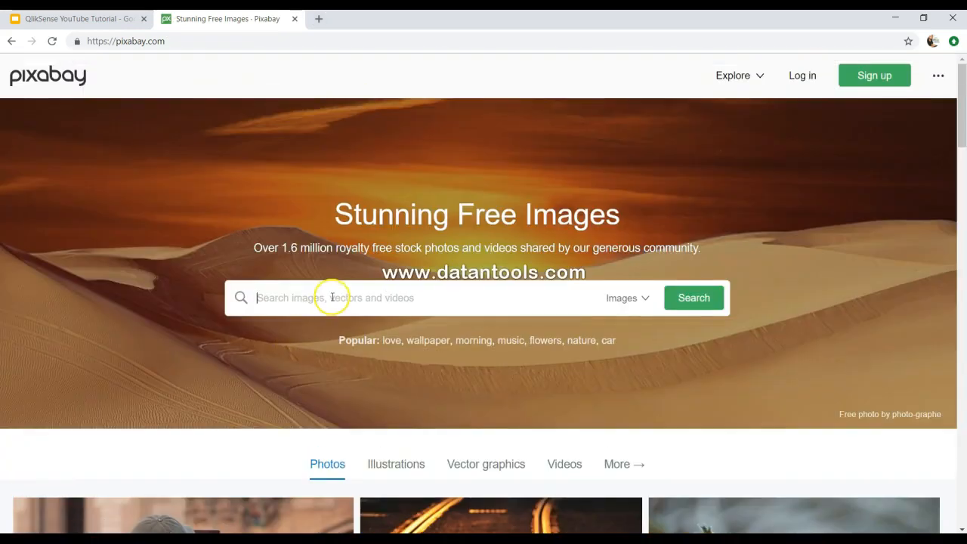
type("analysi")
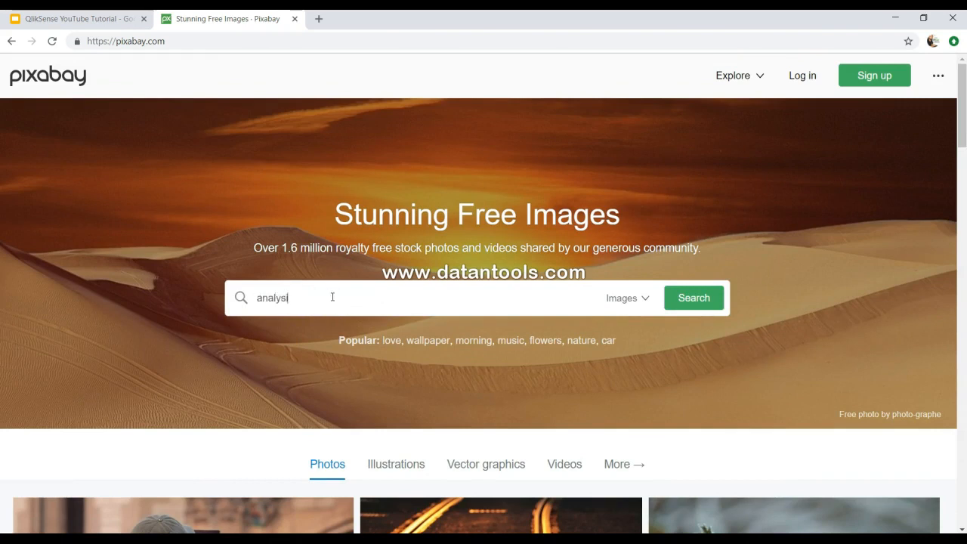
type("s")
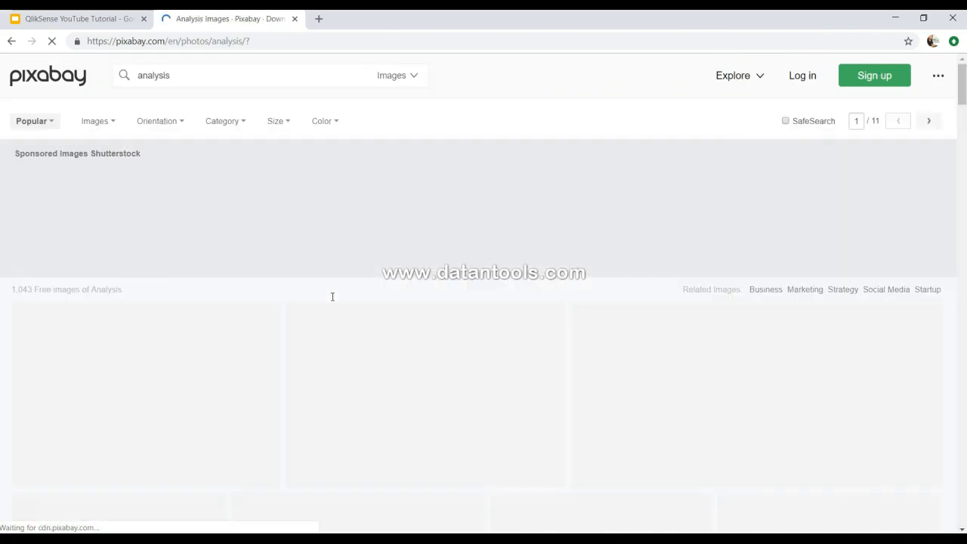
scroll(332, 297, "down", 5)
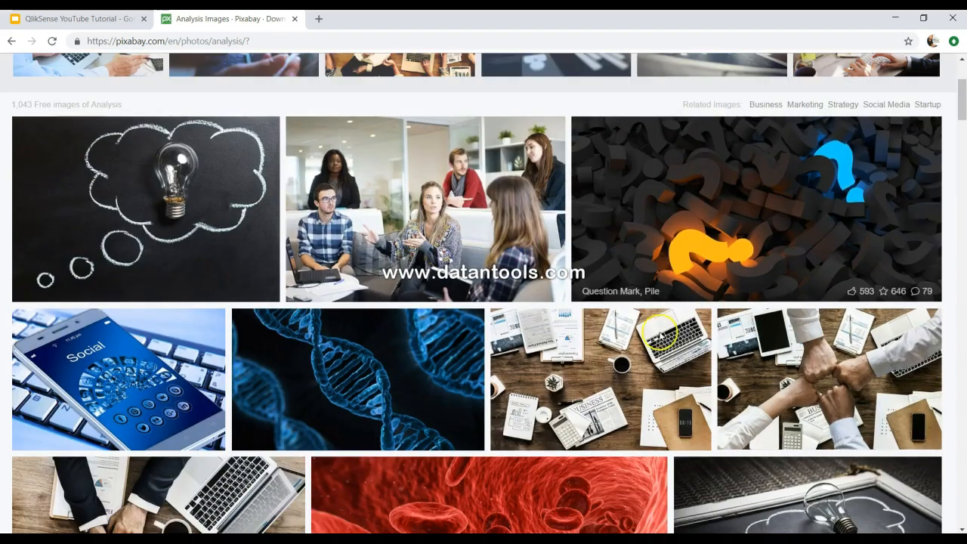
scroll(559, 390, "down", 2)
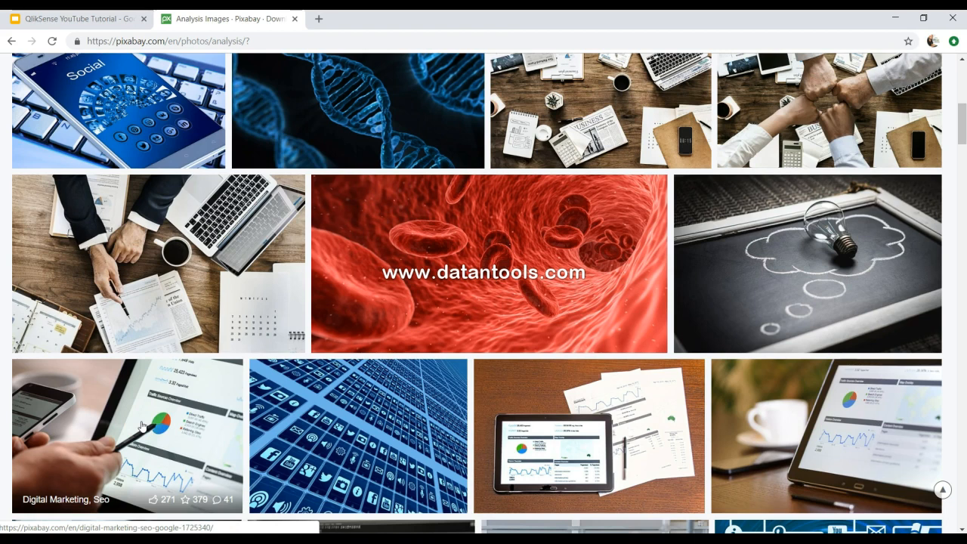
scroll(141, 426, "up", 3)
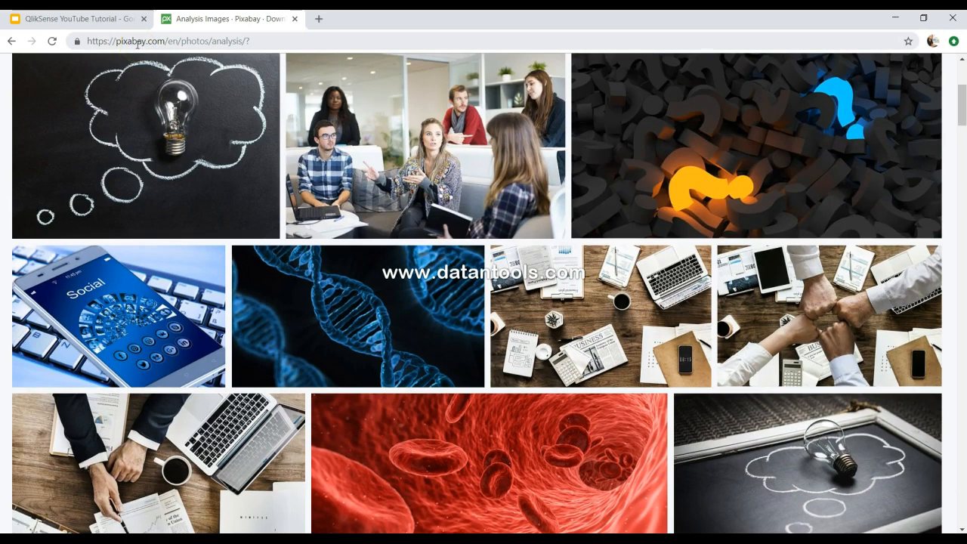
scroll(415, 342, "up", 3)
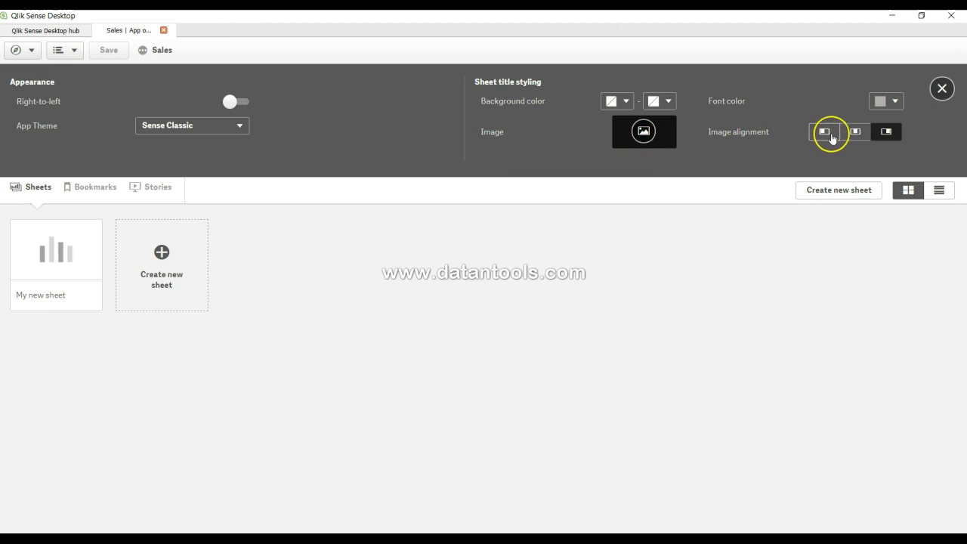
Close app options, check the empty Bookmarks and Stories, then create a second sheet.
left_click(943, 95)
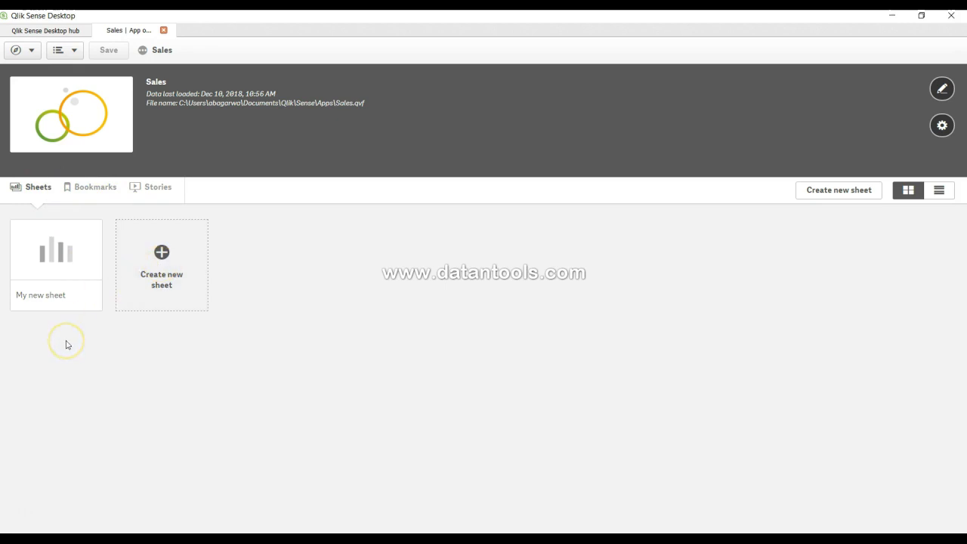
left_click(100, 189)
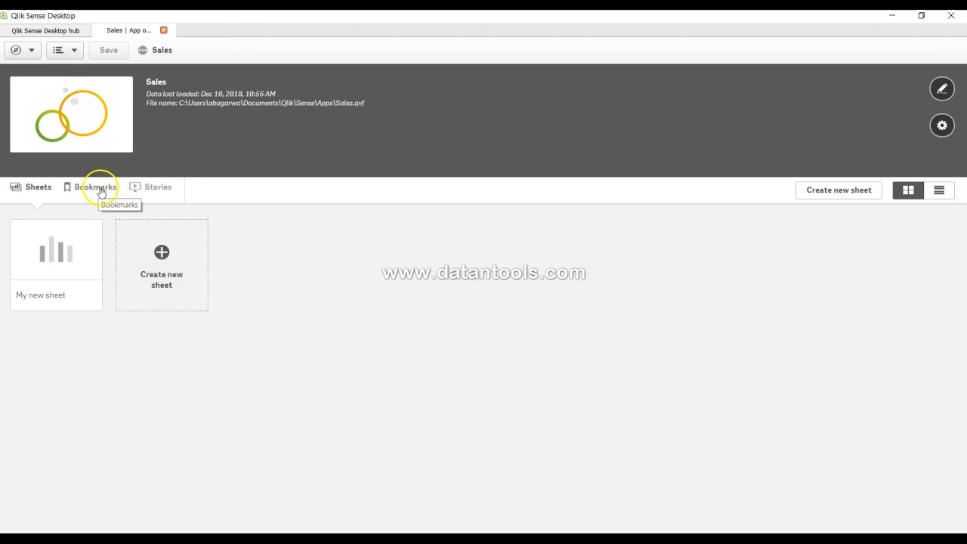
left_click(158, 190)
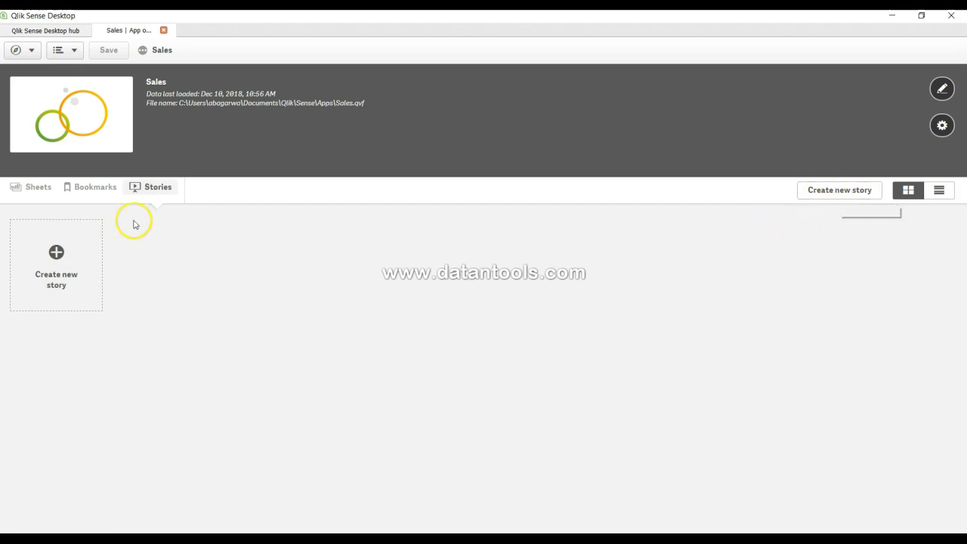
left_click(96, 188)
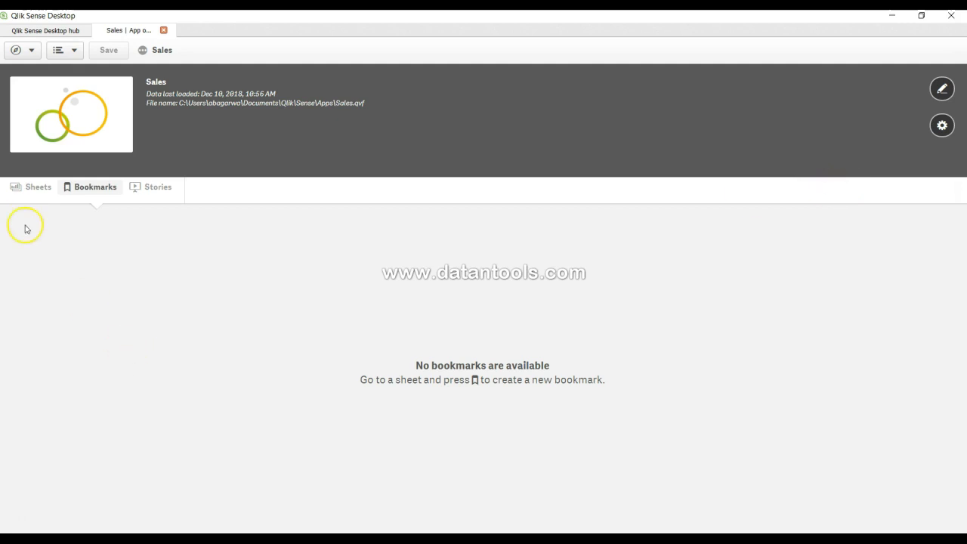
left_click(38, 191)
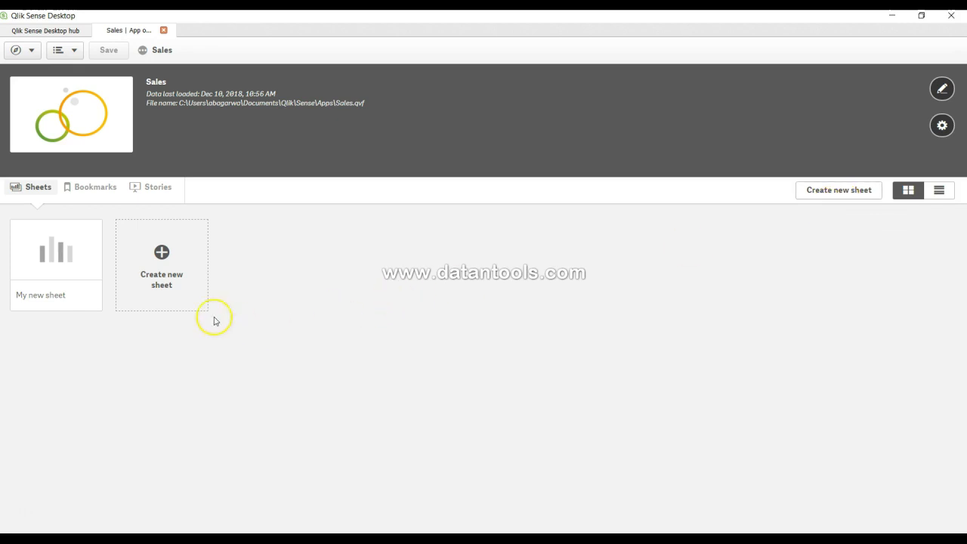
left_click(173, 281)
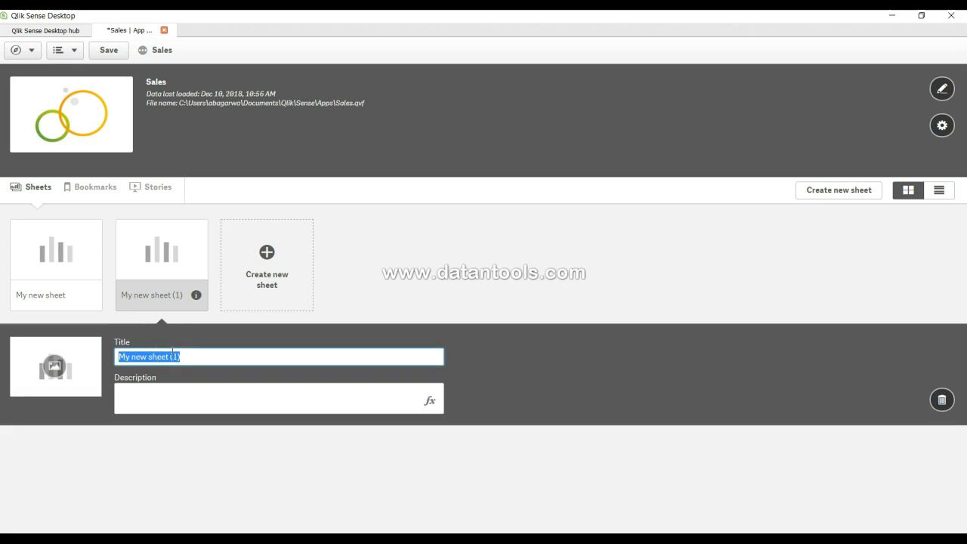
Title the new sheet 'Sales Discovery' and move to its description field.
type("Sales Disc")
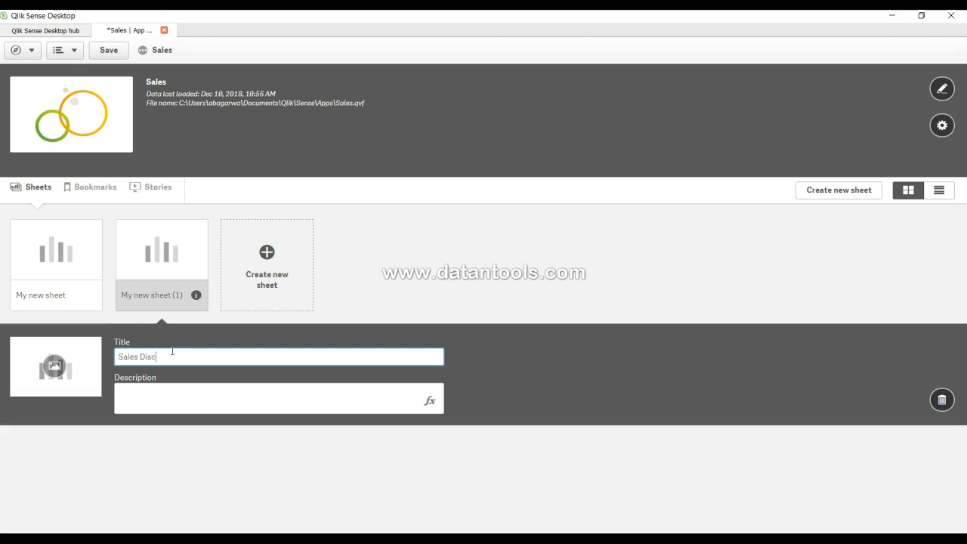
type("overy")
left_click(181, 401)
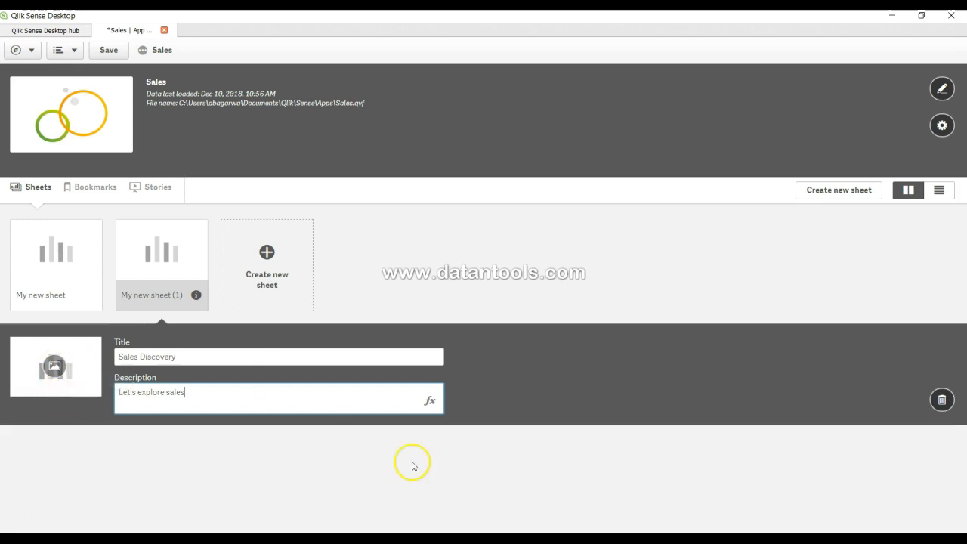
Open the description in the expression editor, cancel without changes, and close the sheet details.
left_click(428, 407)
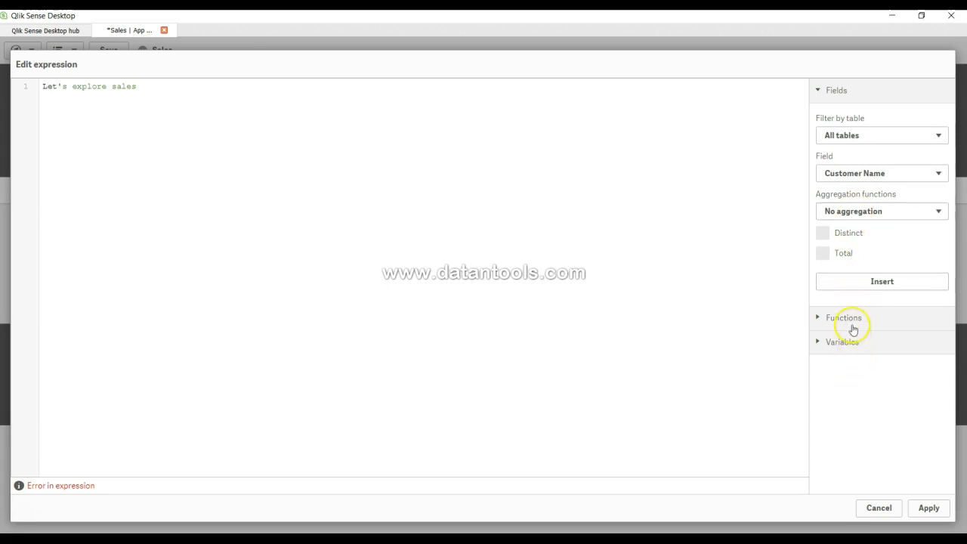
left_click(874, 511)
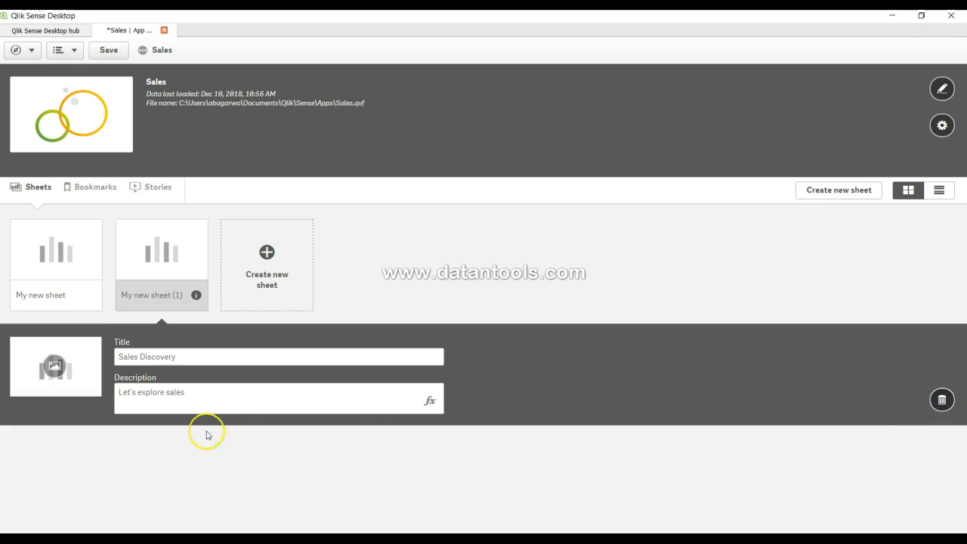
left_click(288, 473)
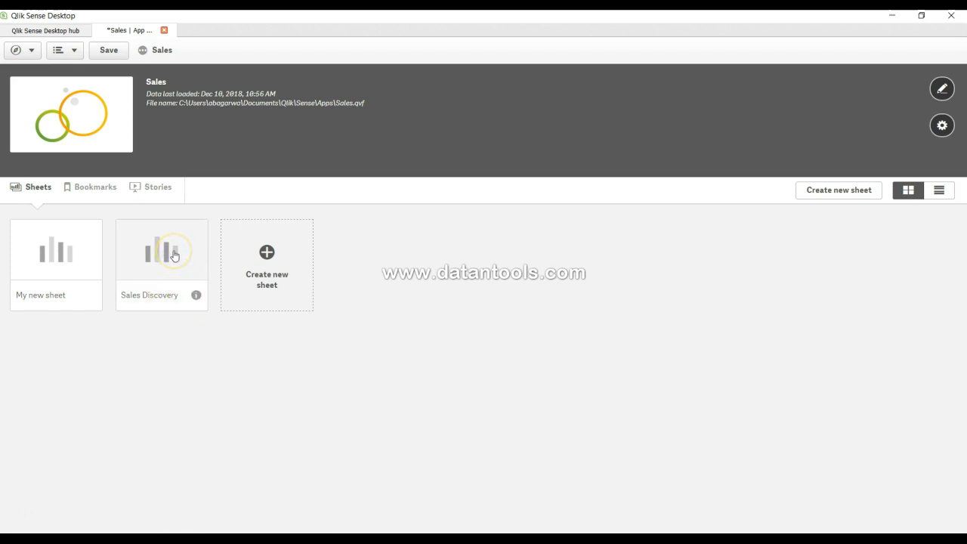
Review the Sales Discovery sheet's title and description, then open the empty sheet.
left_click(182, 302)
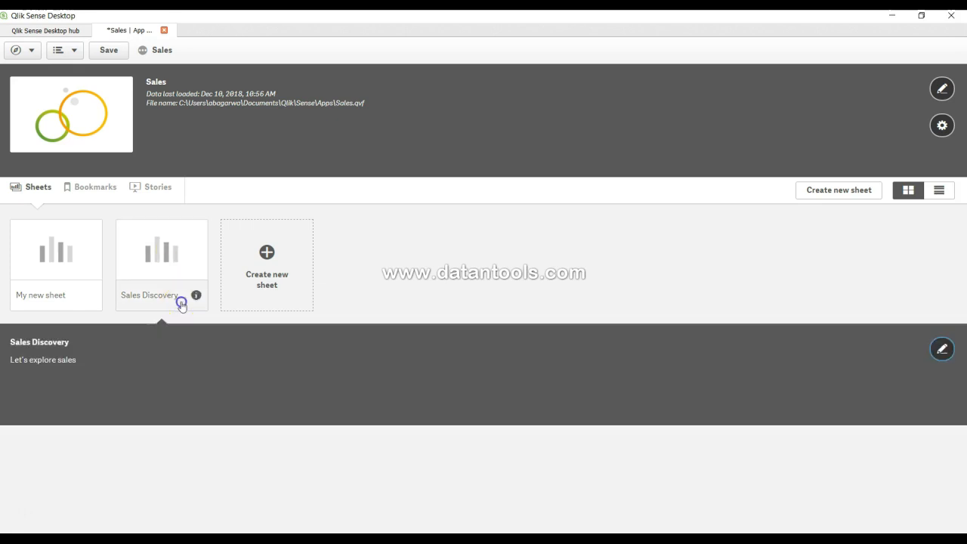
left_click(940, 352)
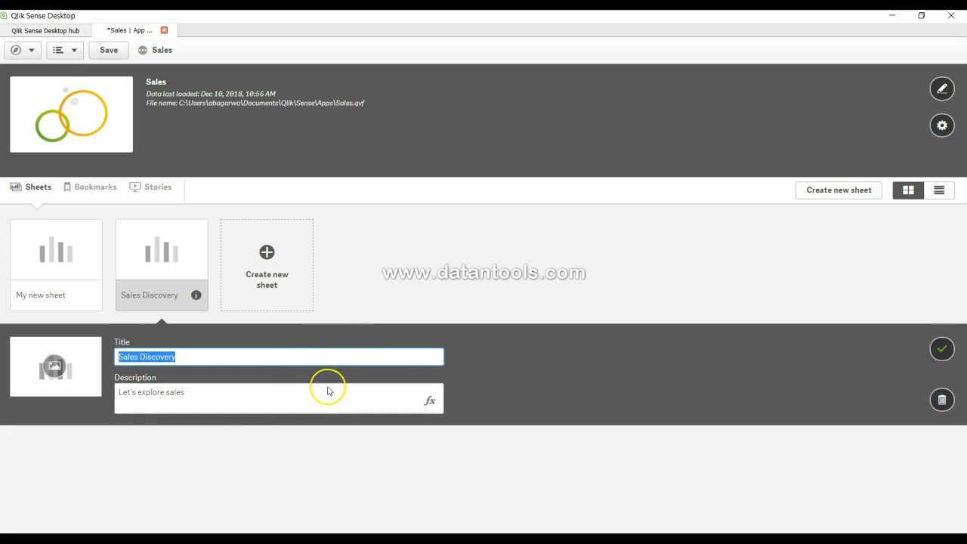
left_click(941, 349)
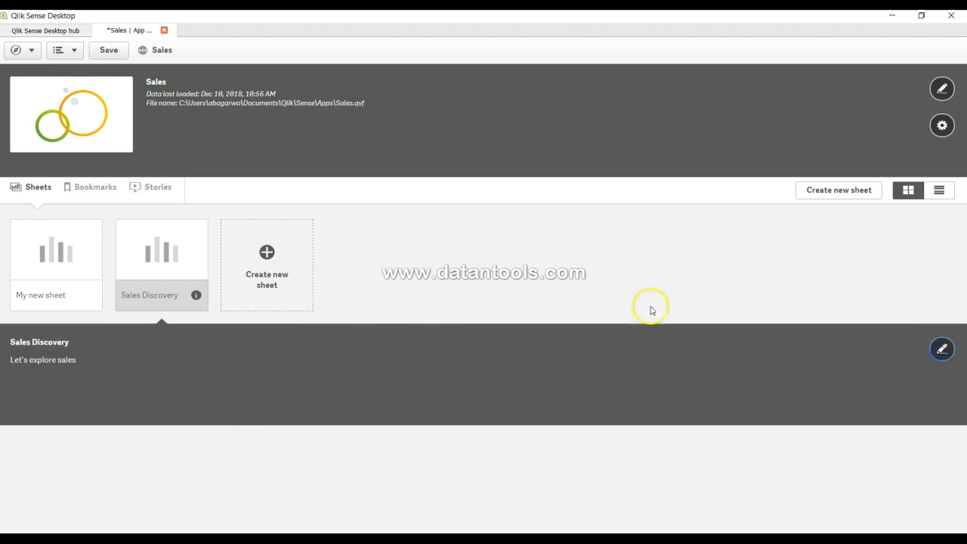
left_click(167, 252)
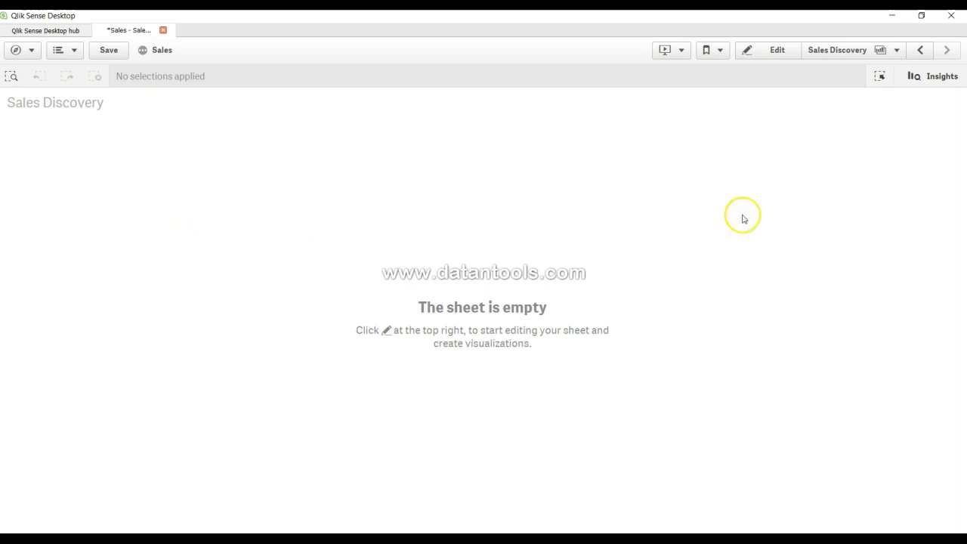
Edit My new sheet, filter the field list to the Orders$ table, and show the chart types.
left_click(772, 58)
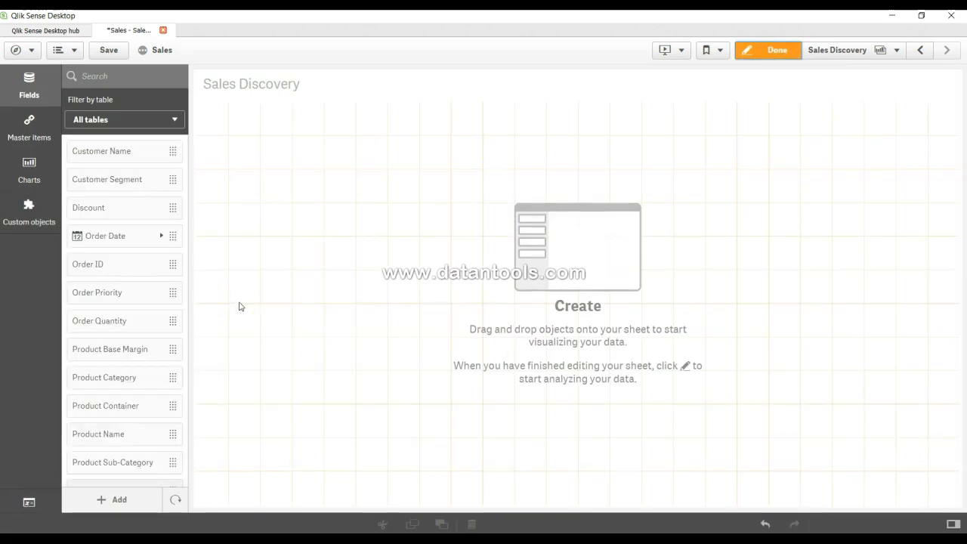
left_click(43, 99)
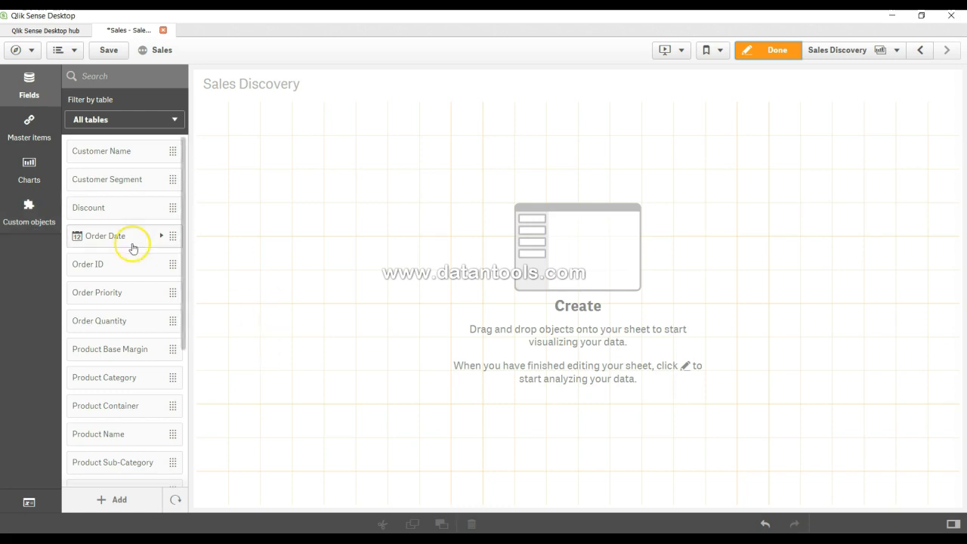
left_click(119, 123)
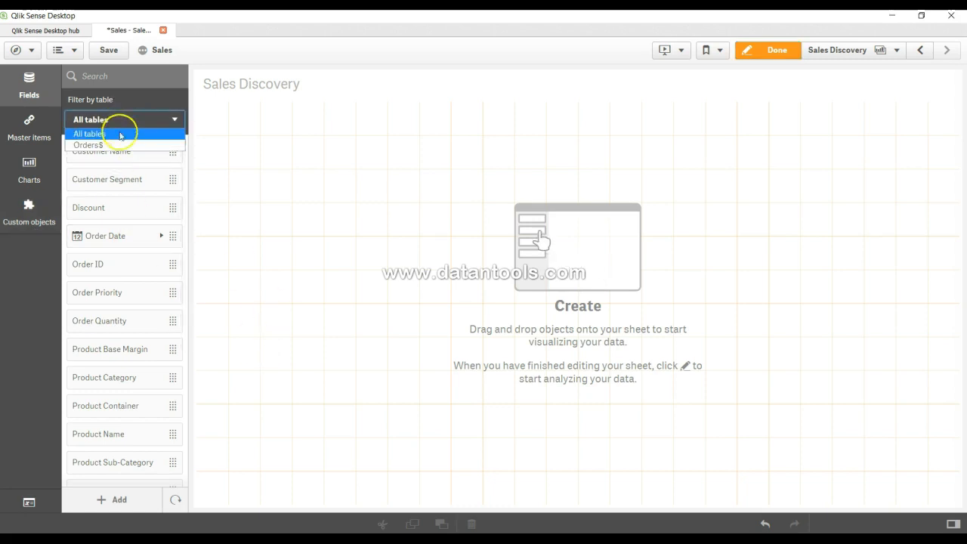
left_click(119, 146)
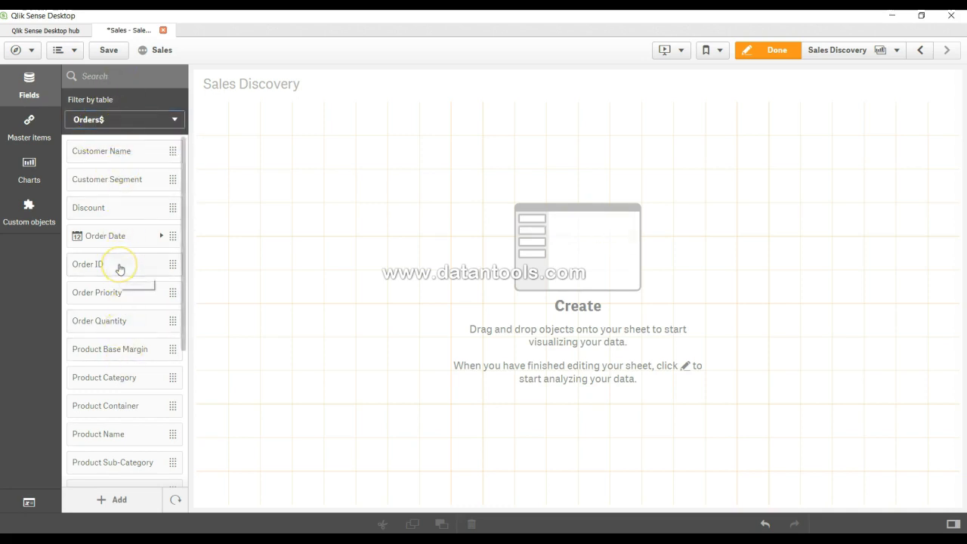
scroll(119, 265, "down", 4)
scroll(120, 257, "up", 4)
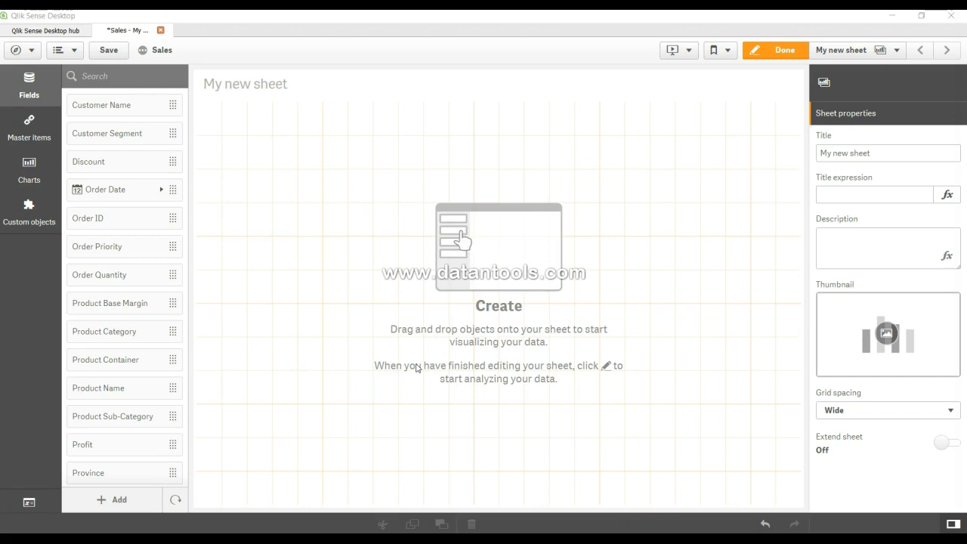
left_click(696, 98)
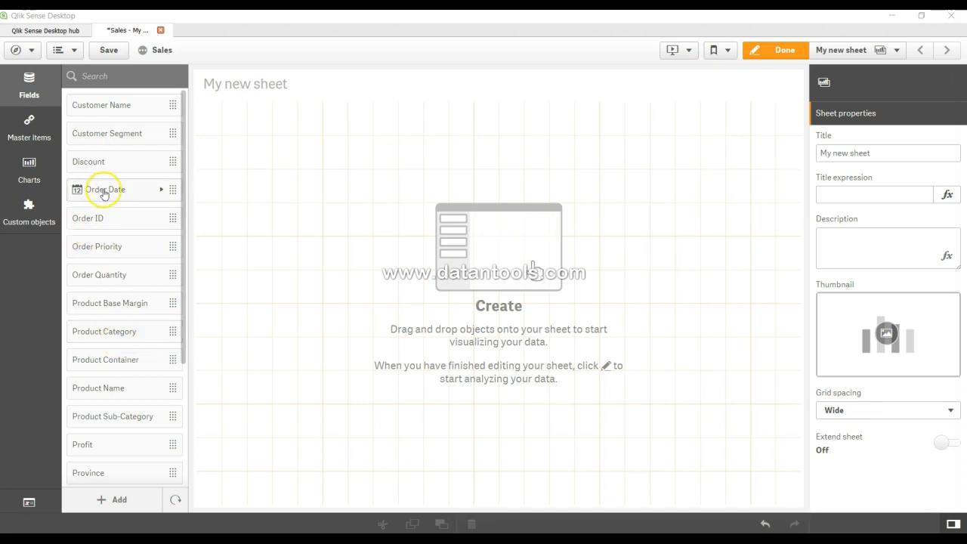
left_click(32, 172)
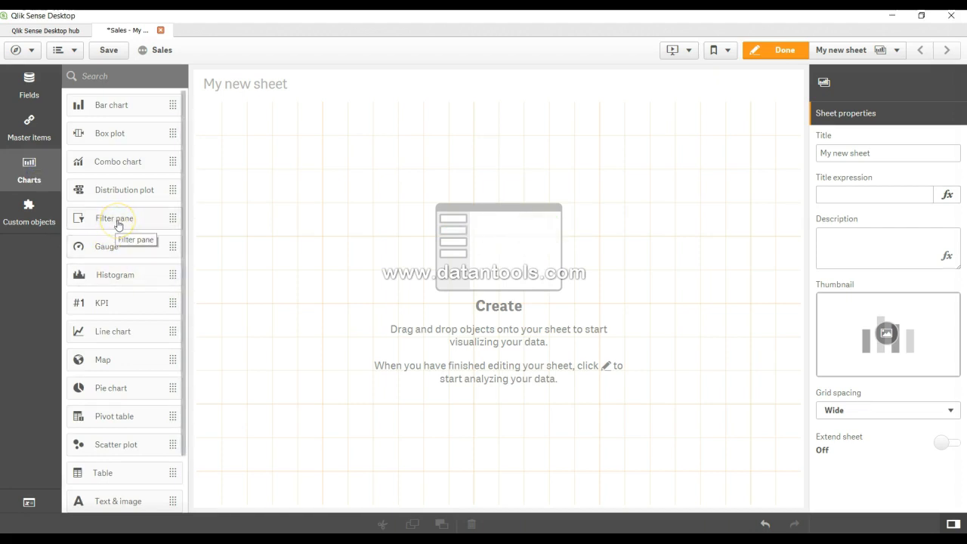
Place a filter pane on the sheet's left half with Customer Segment and Order Priority dimensions.
left_click_drag(117, 224, 246, 196)
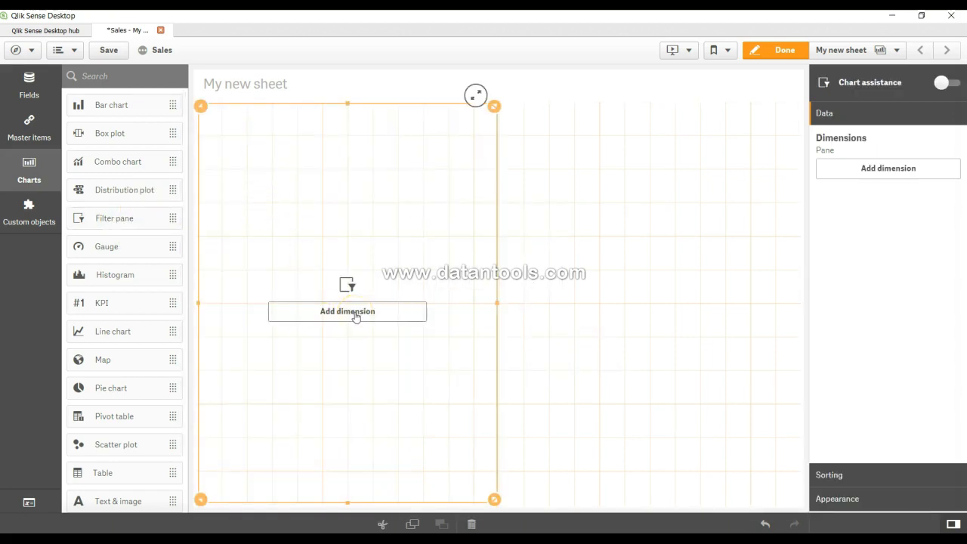
left_click(378, 313)
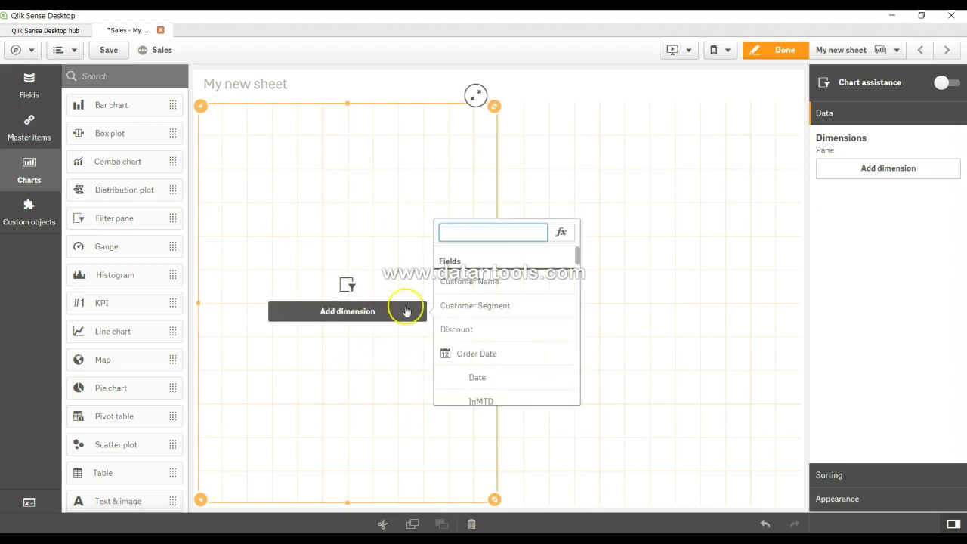
left_click(463, 307)
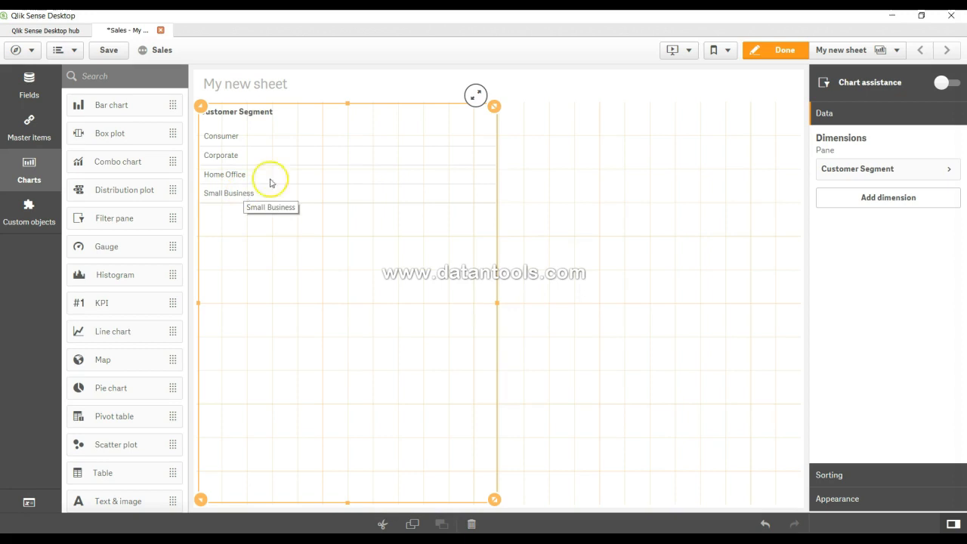
left_click(865, 199)
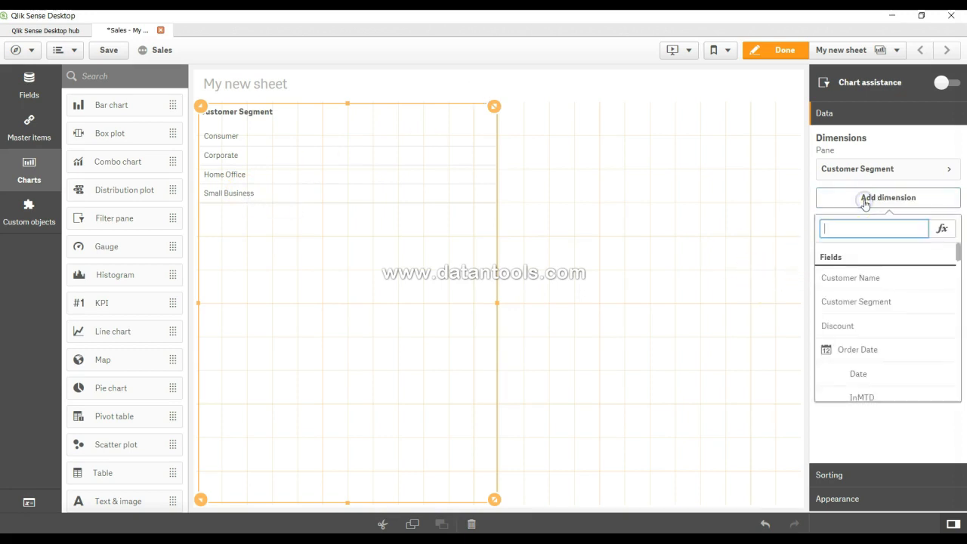
scroll(881, 335, "down", 5)
scroll(880, 335, "down", 4)
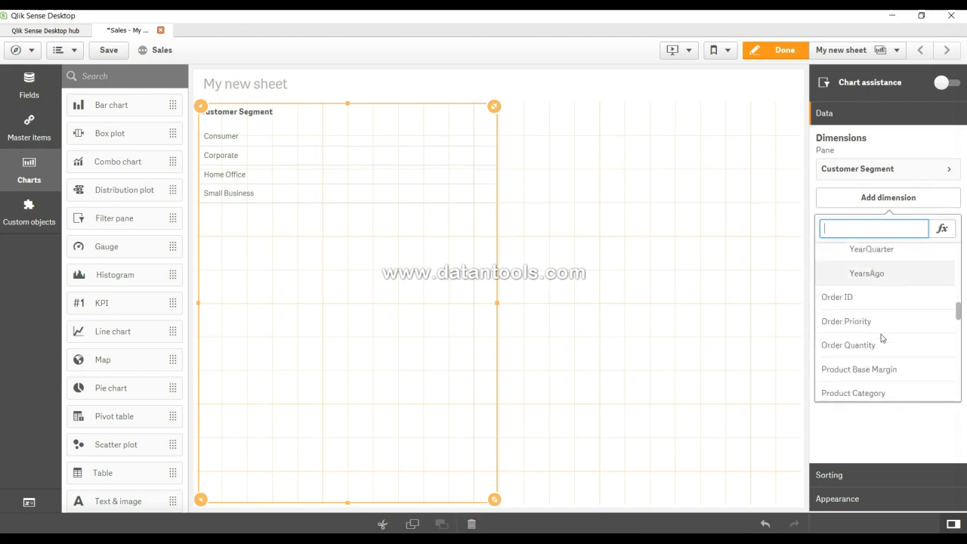
scroll(881, 338, "up", 1)
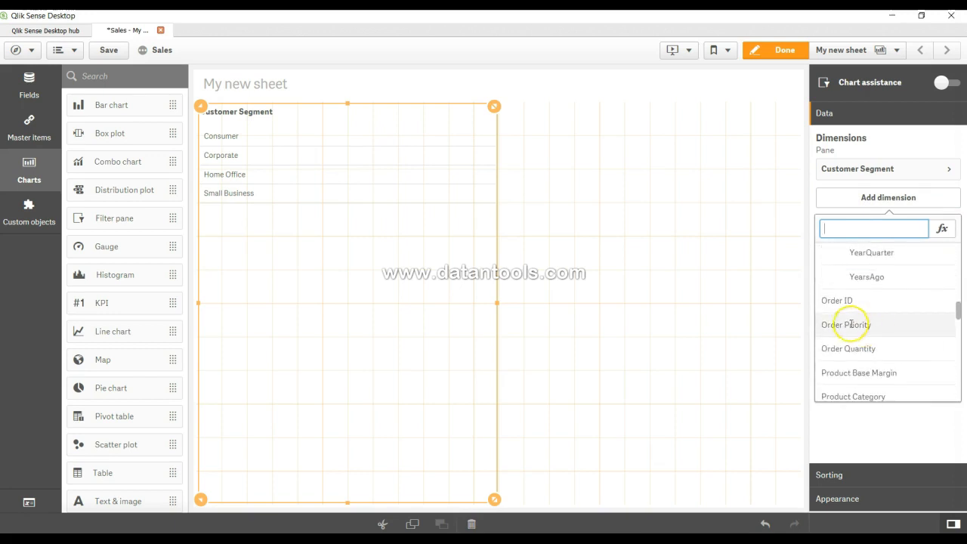
left_click(851, 326)
Add Ship Mode and Product Category as the third and fourth filter dimensions.
left_click(869, 231)
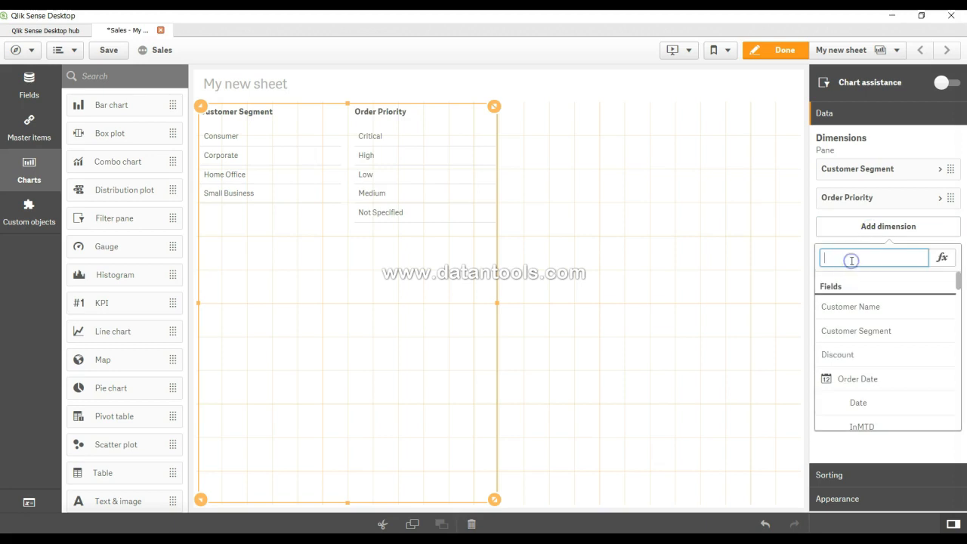
type("Order")
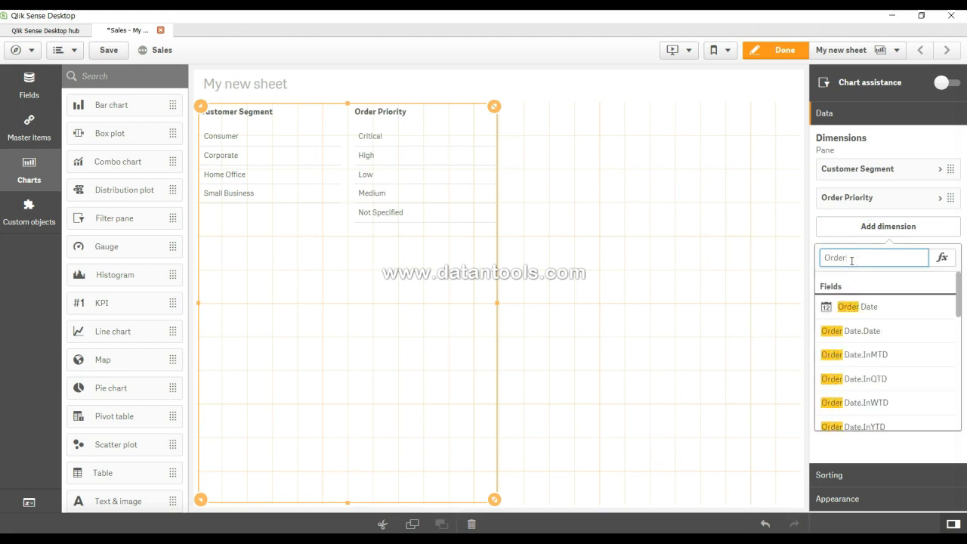
type(" mo")
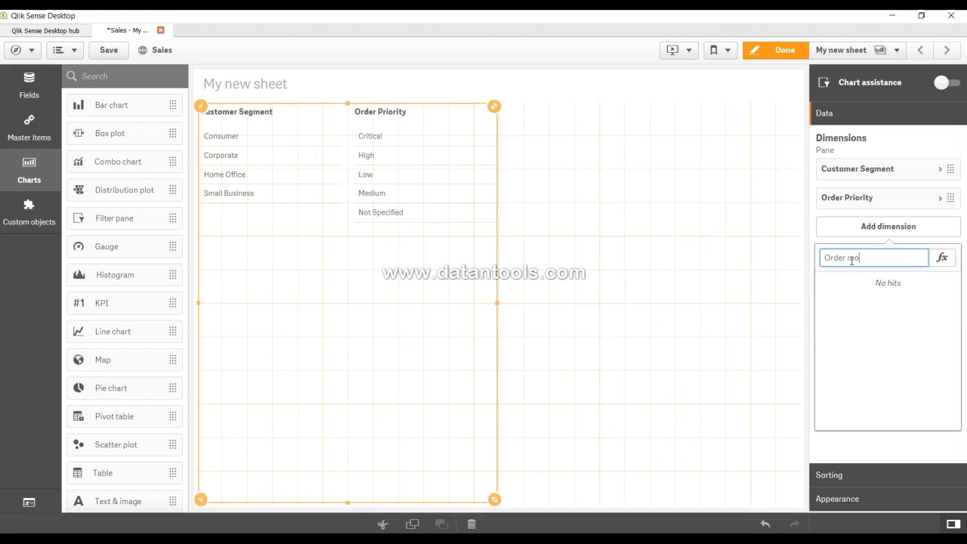
key("BackSpace")
key("BackSpace")
type("Ship mo")
left_click(840, 306)
left_click(864, 256)
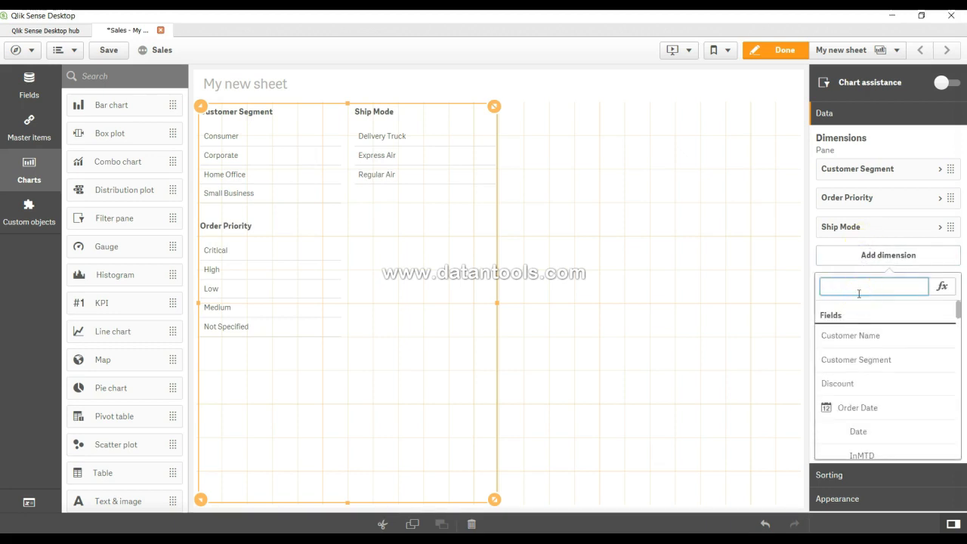
type("produc")
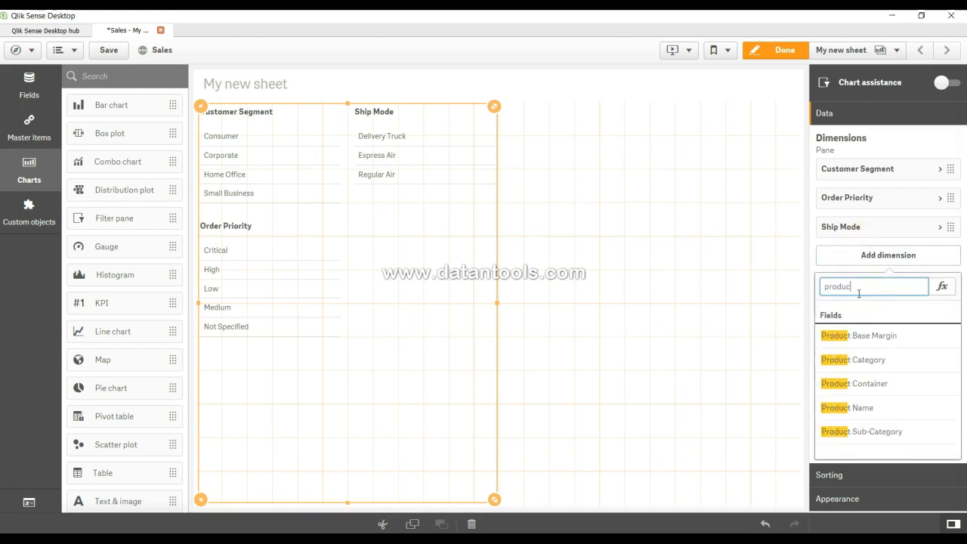
left_click(867, 361)
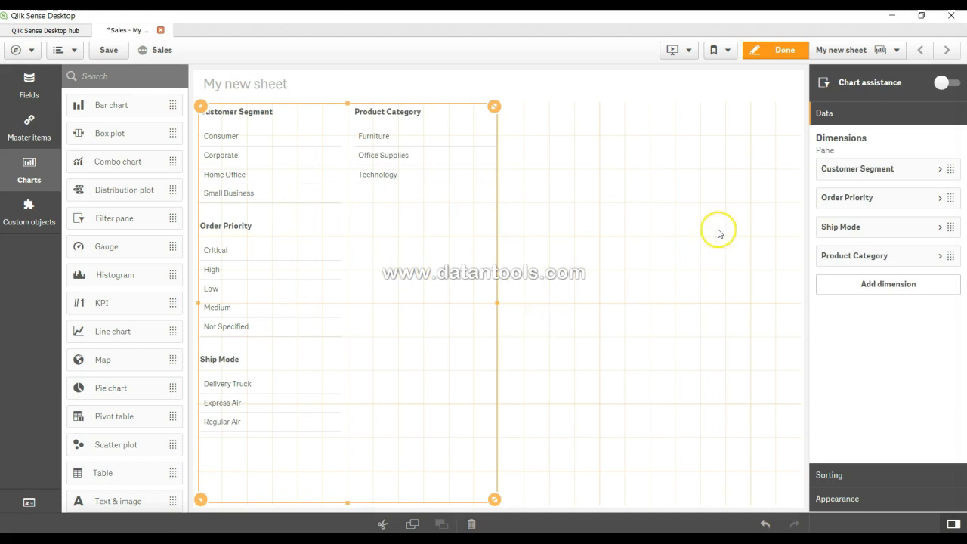
left_click(767, 58)
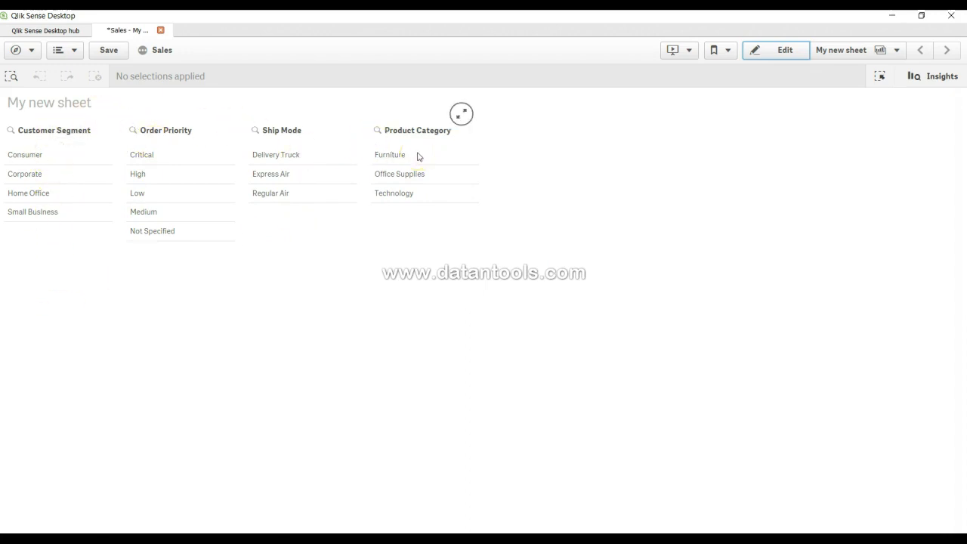
left_click(784, 51)
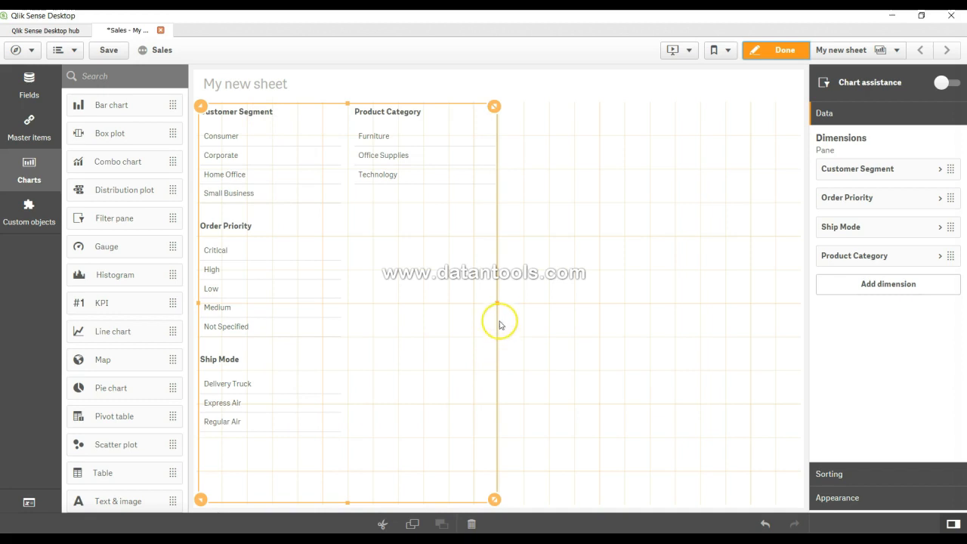
Widen the filter pane into four side-by-side columns and shrink it to one short header row.
left_click_drag(496, 301, 536, 308)
left_click_drag(498, 306, 727, 314)
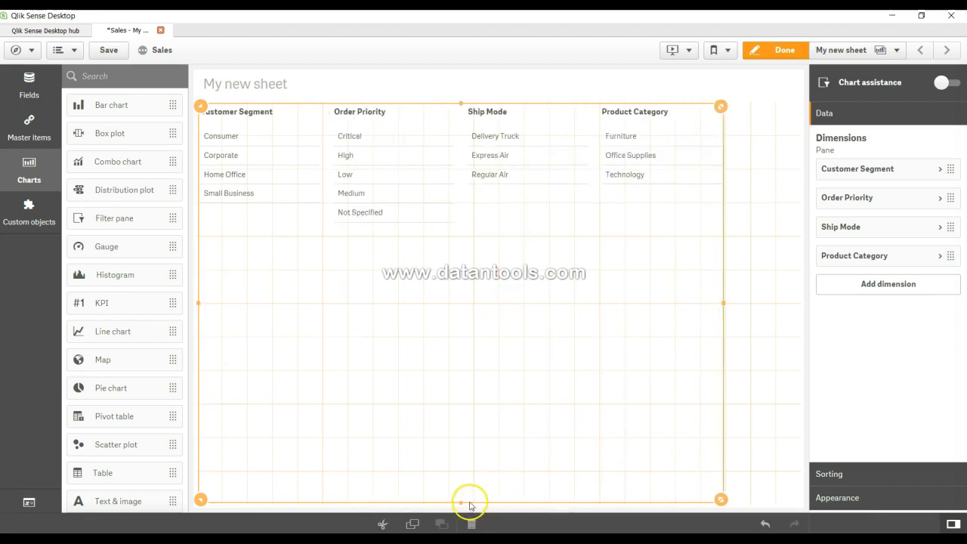
left_click_drag(461, 504, 464, 182)
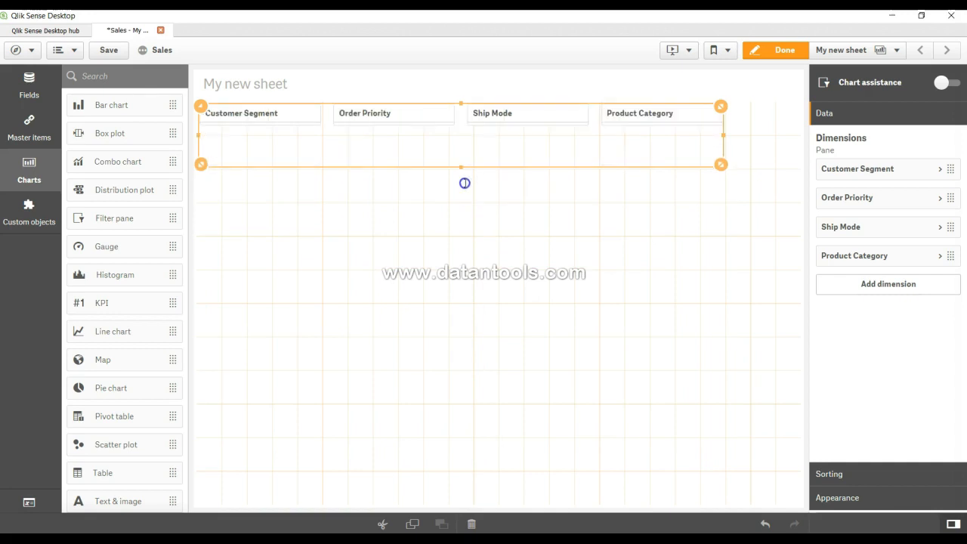
left_click(783, 53)
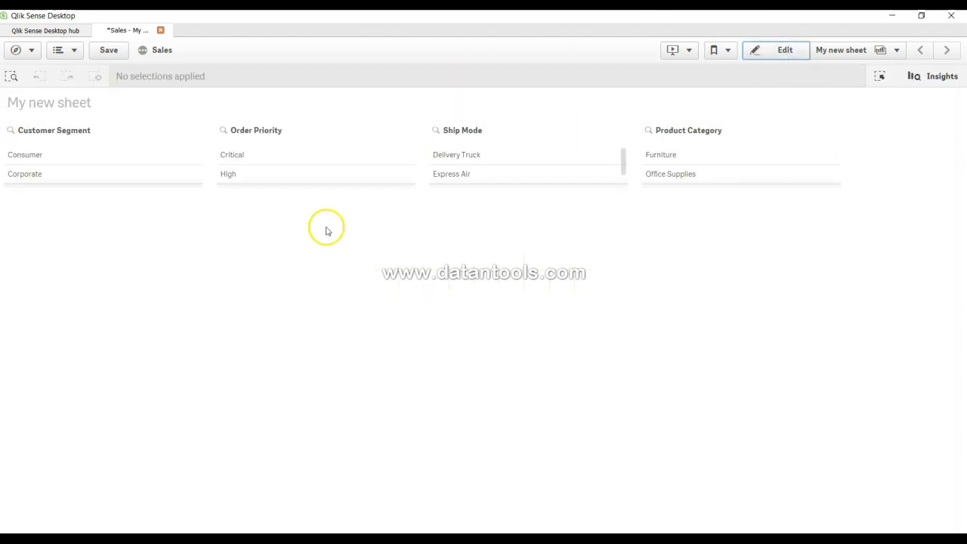
left_click(774, 53)
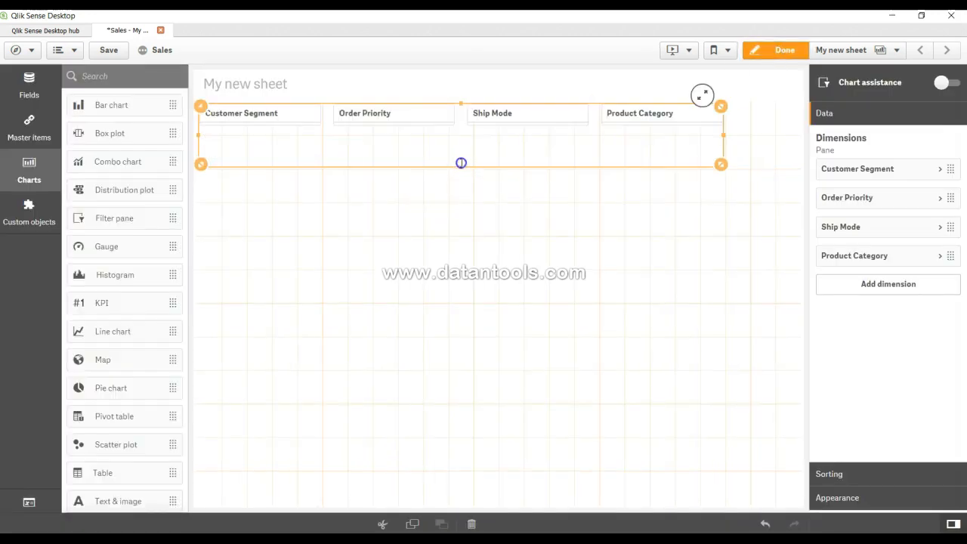
left_click_drag(460, 162, 462, 150)
Preview the sheet, filter Customer Segment to Corporate, and return to editing.
left_click(769, 51)
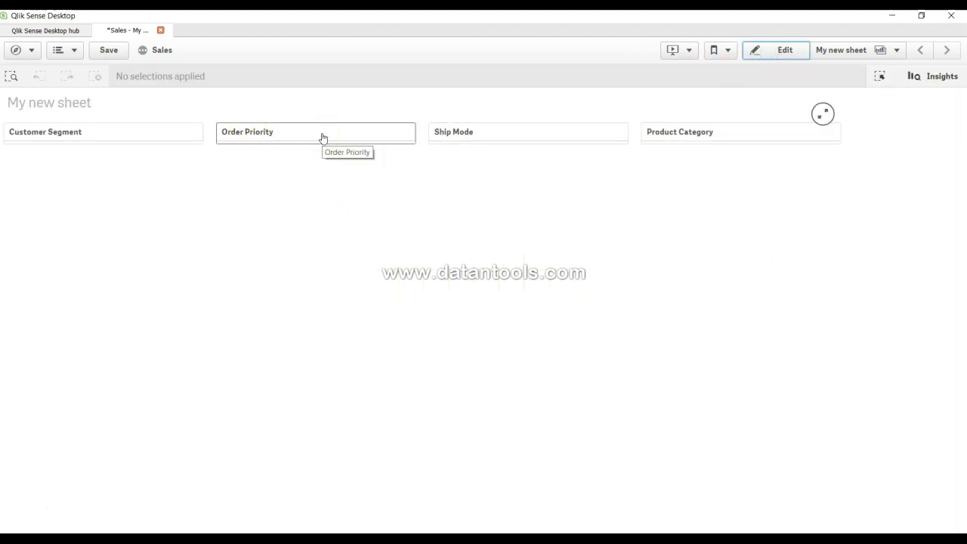
left_click(144, 134)
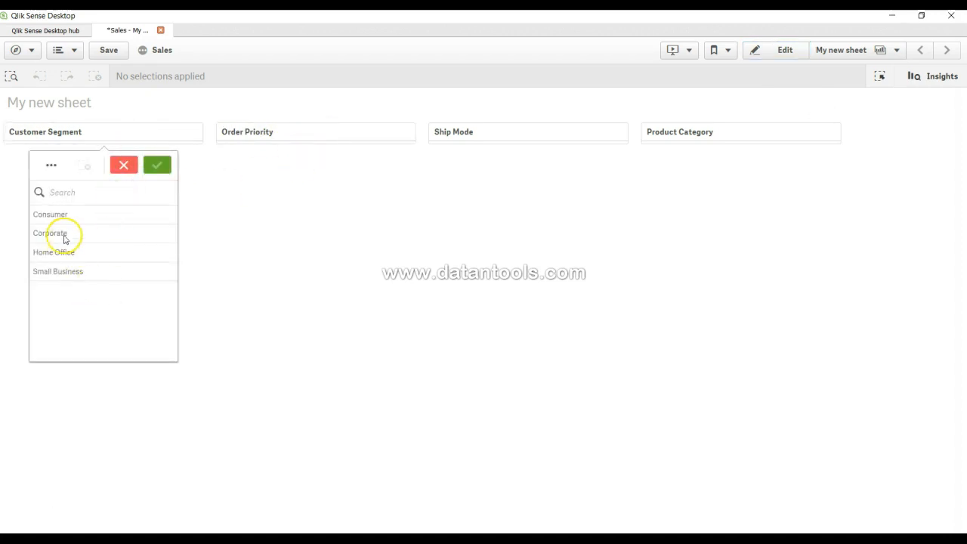
left_click(64, 237)
left_click(163, 166)
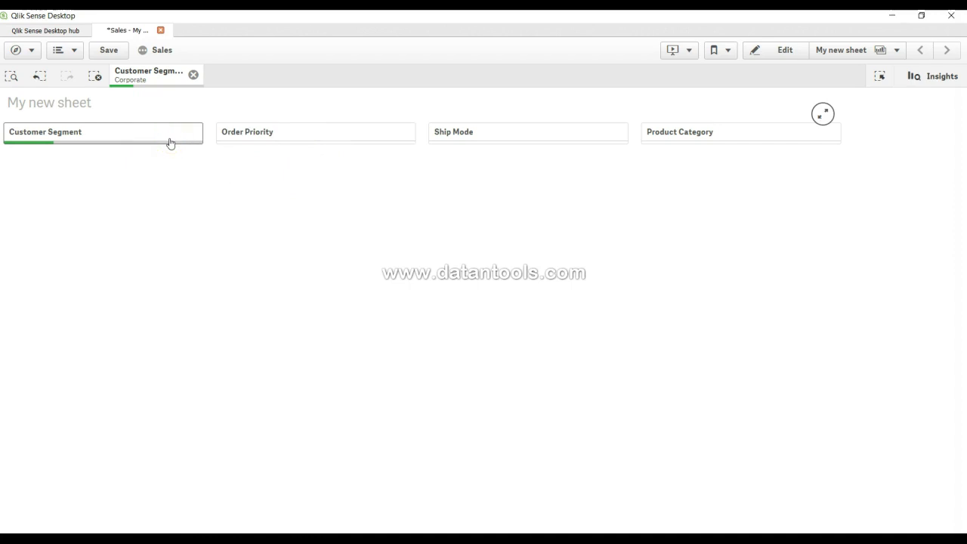
left_click(317, 145)
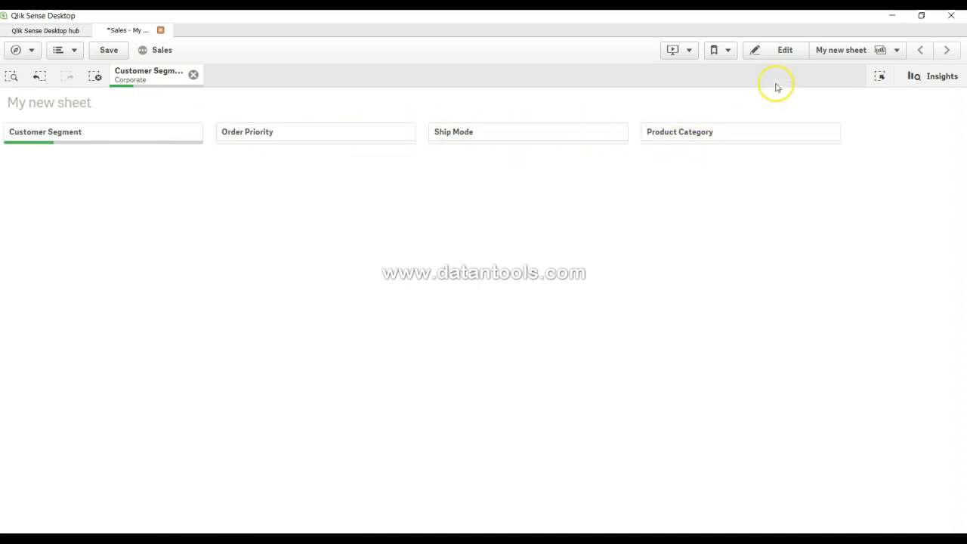
left_click(785, 51)
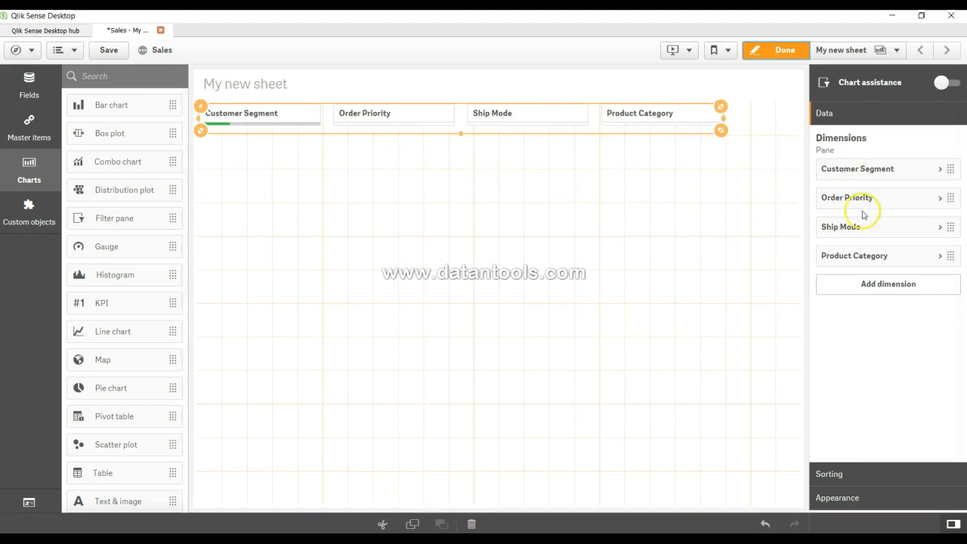
Delete the Product Category, Ship Mode and Order Priority dimensions and narrow the Customer Segment pane.
left_click(941, 258)
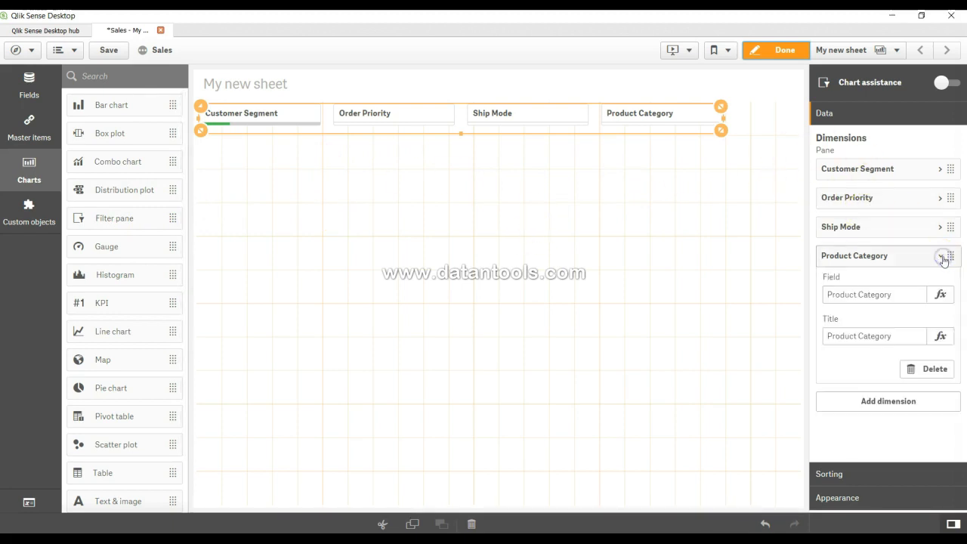
left_click(934, 369)
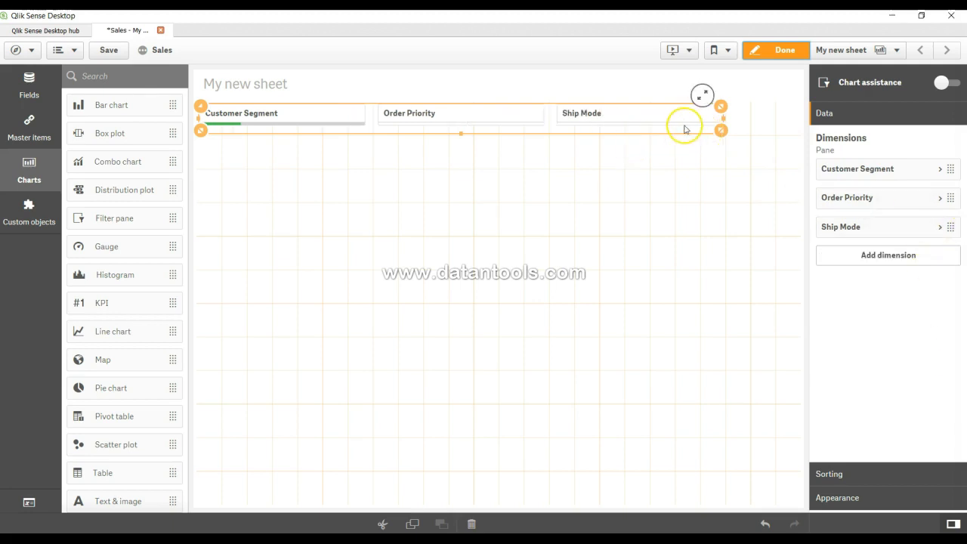
left_click(938, 226)
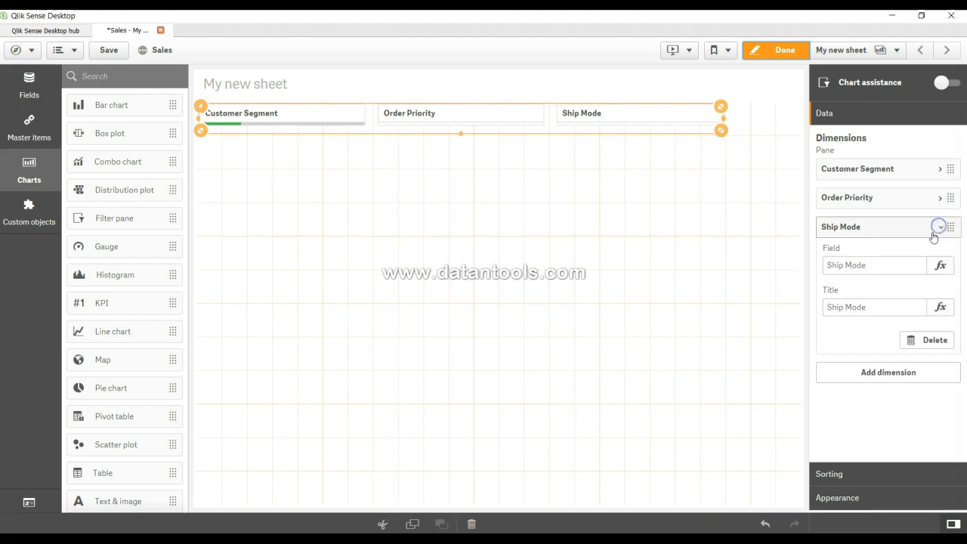
left_click(930, 341)
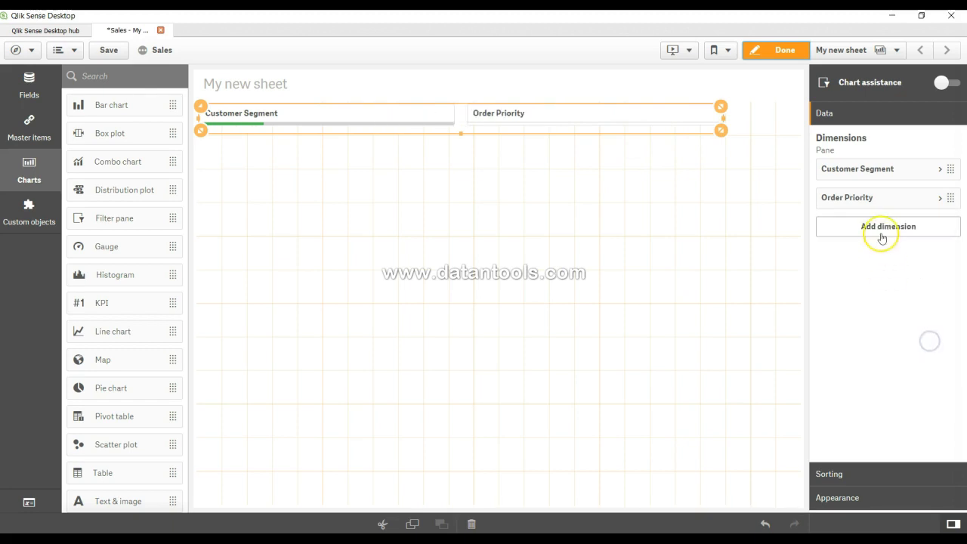
left_click(940, 197)
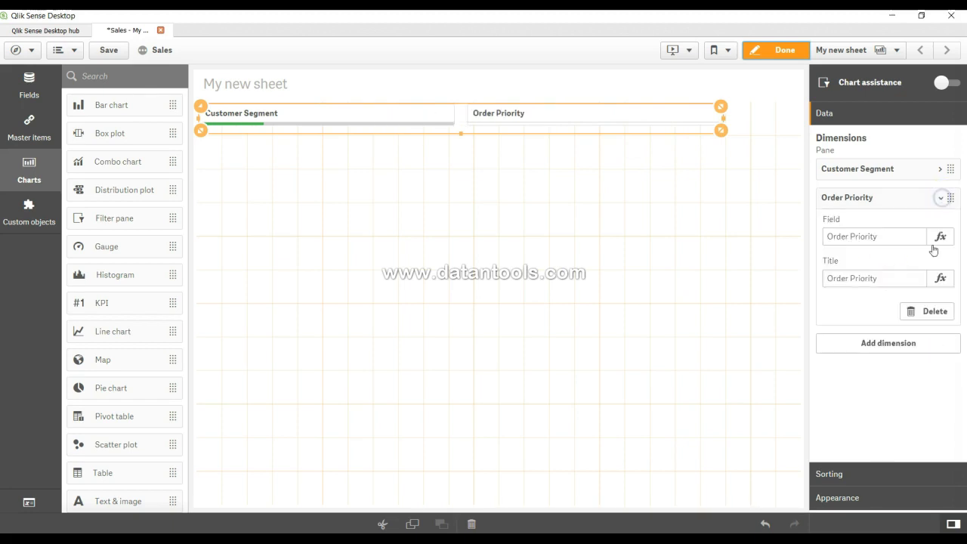
left_click(933, 313)
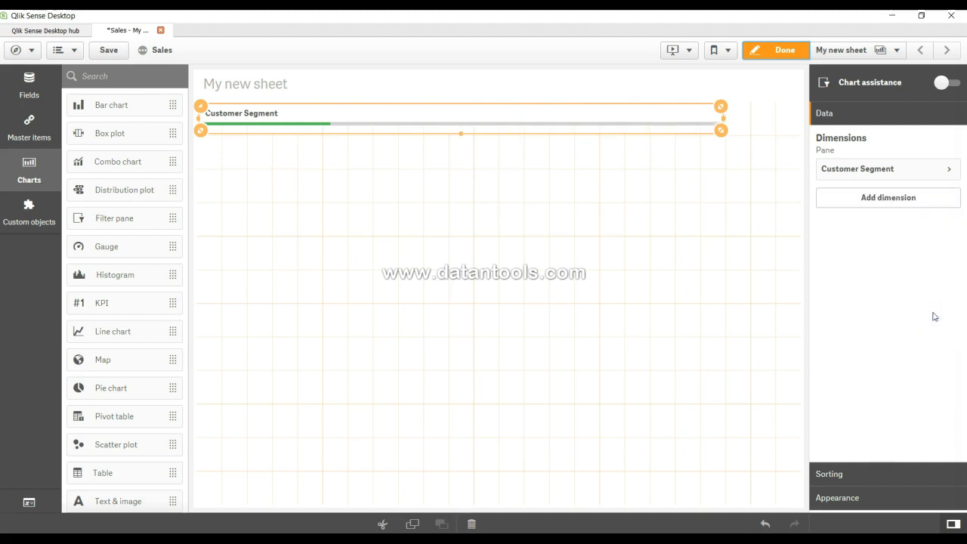
left_click_drag(724, 123, 308, 108)
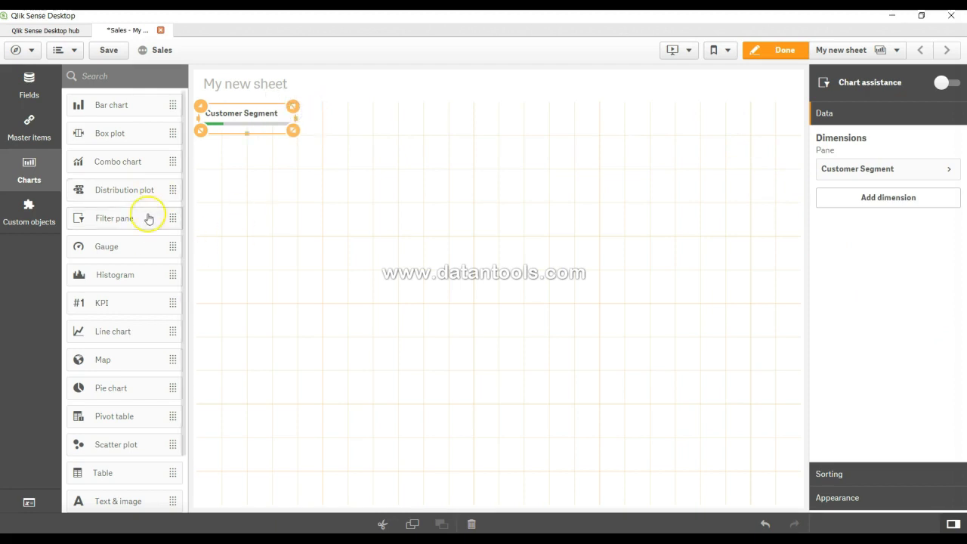
Add a new filter pane below Customer Segment with the 'Ship mo' field as its dimension.
left_click_drag(121, 219, 258, 160)
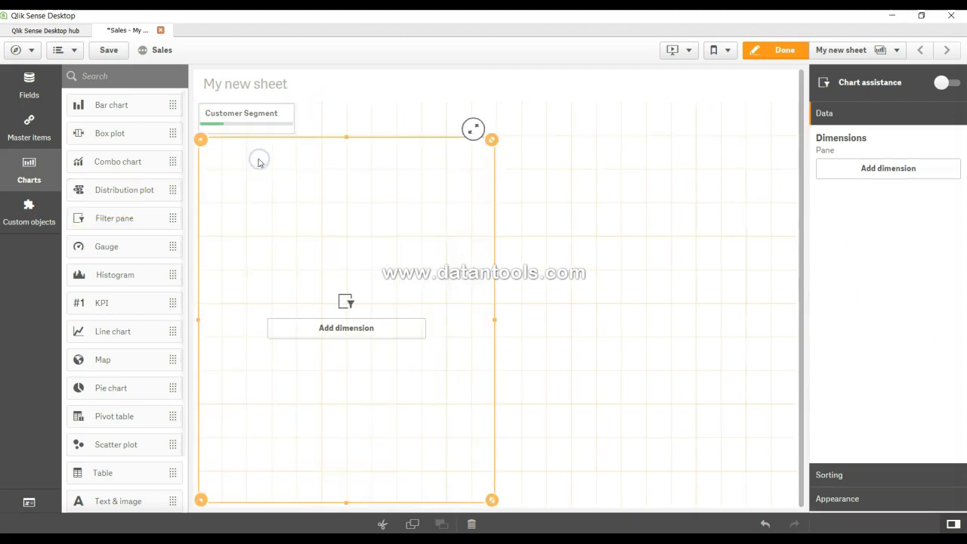
left_click(361, 331)
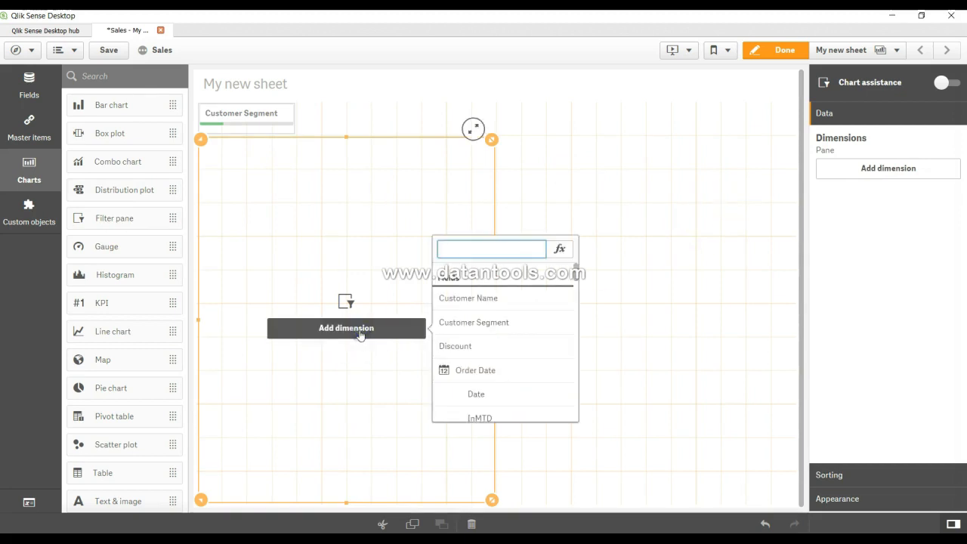
type("Ship mo")
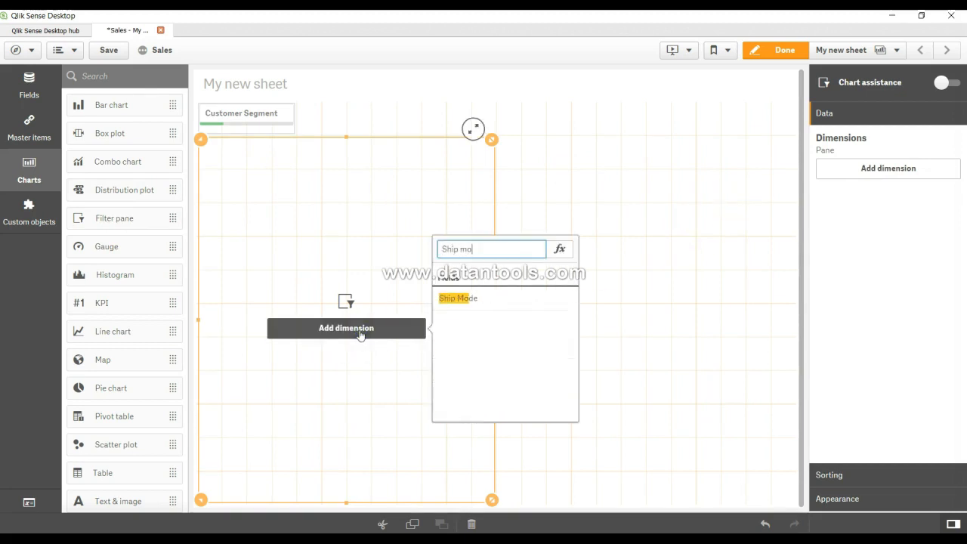
key("Return")
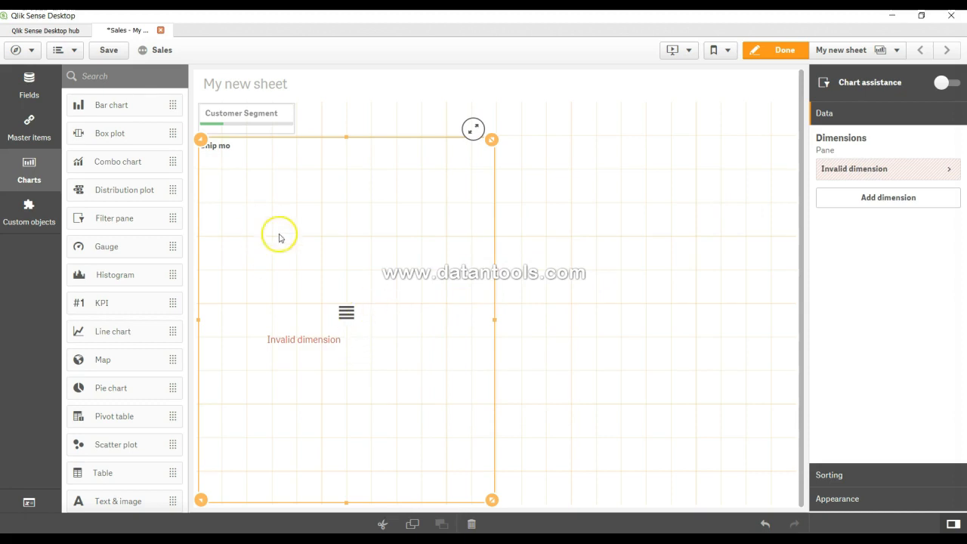
Correct the pane's dimension field to the expression =[Ship Mode] and apply it.
left_click(946, 168)
left_click(852, 207)
type("Ship Mode")
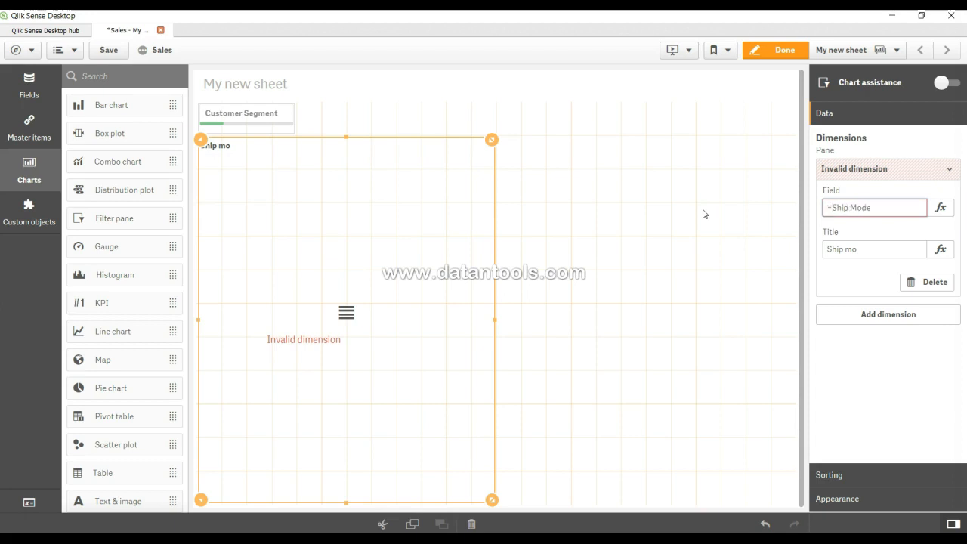
left_click(832, 272)
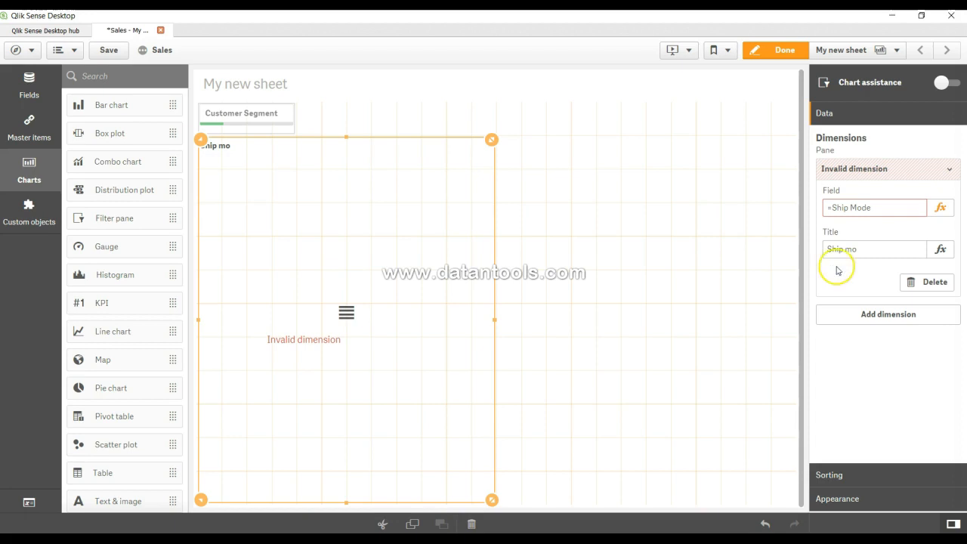
left_click(940, 207)
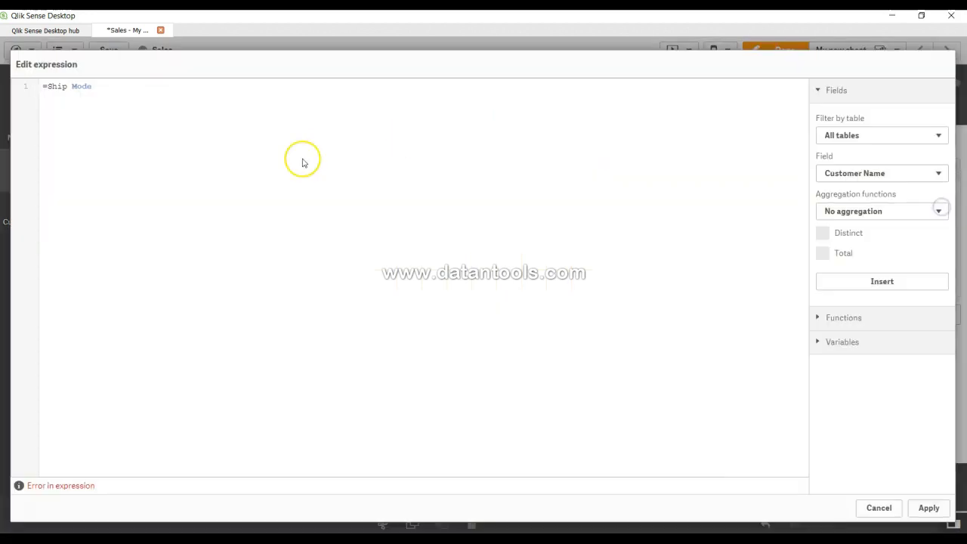
left_click(47, 86)
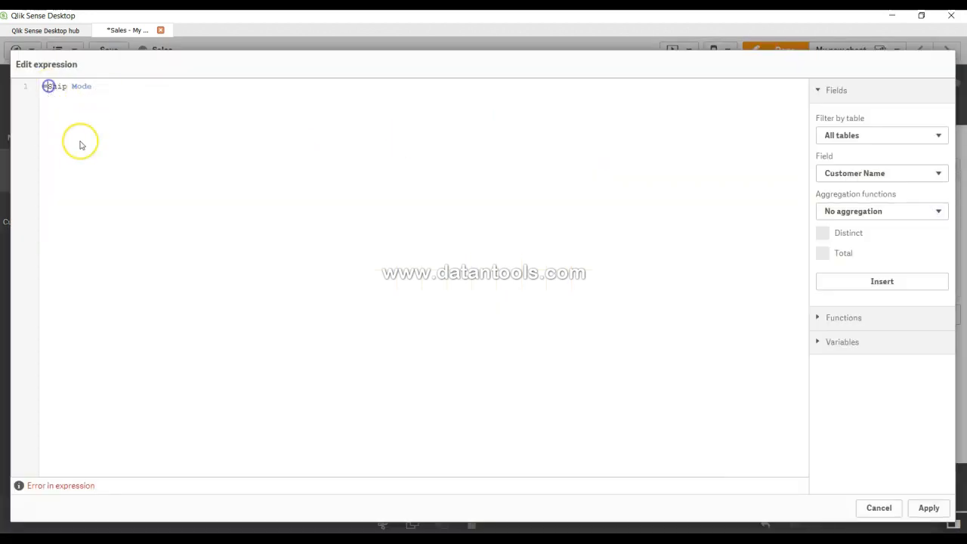
type("[")
key("End")
type("]")
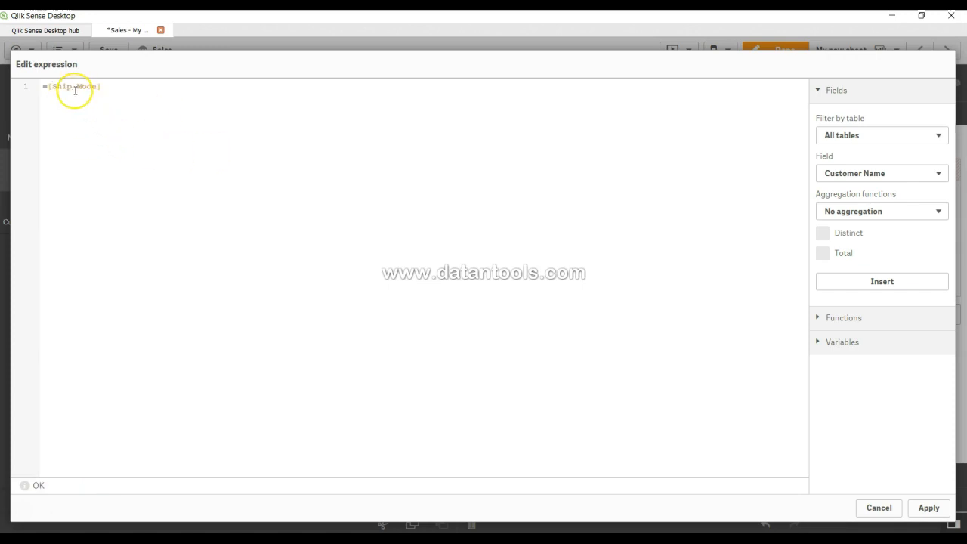
left_click(935, 511)
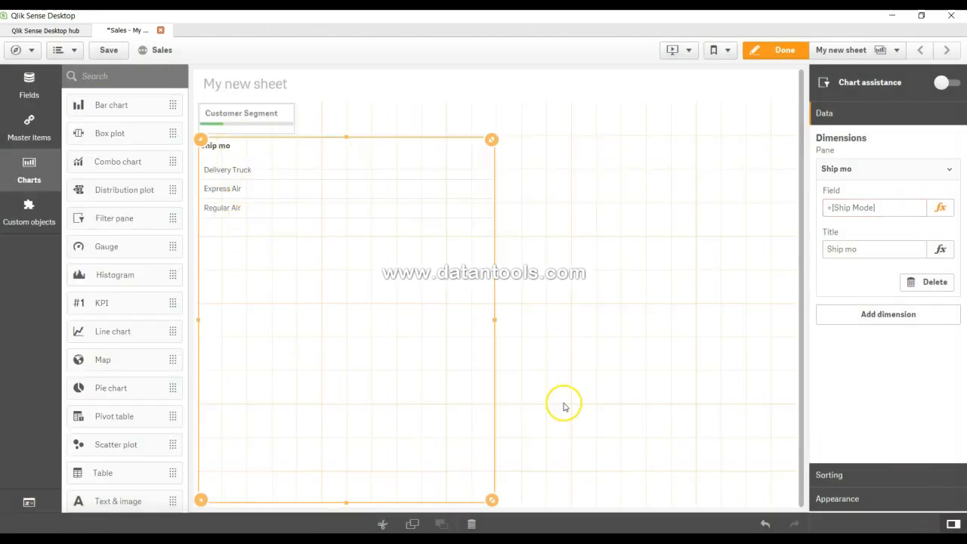
Make the Ship mo pane narrower and shorter to fit its values, preview the sheet, then resume editing.
left_click_drag(494, 321, 304, 302)
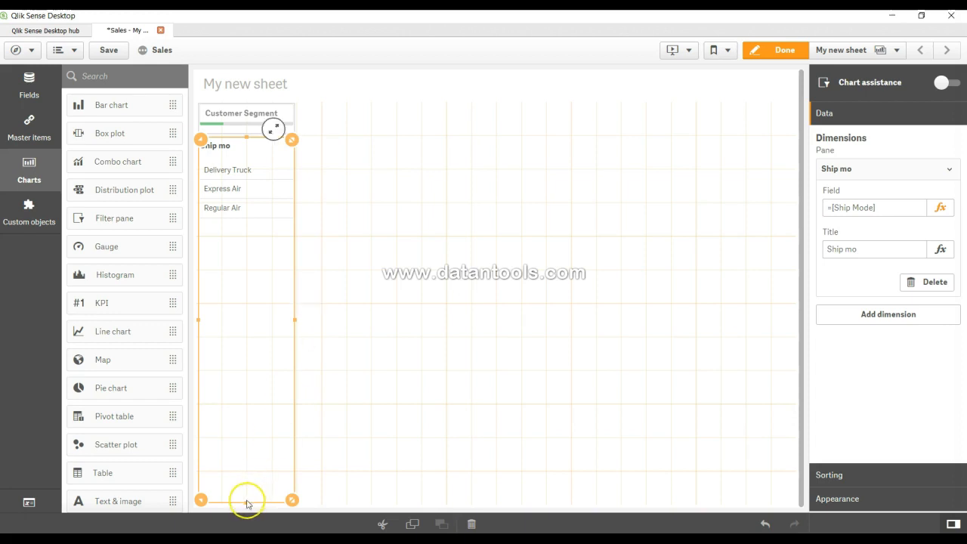
left_click_drag(246, 503, 243, 225)
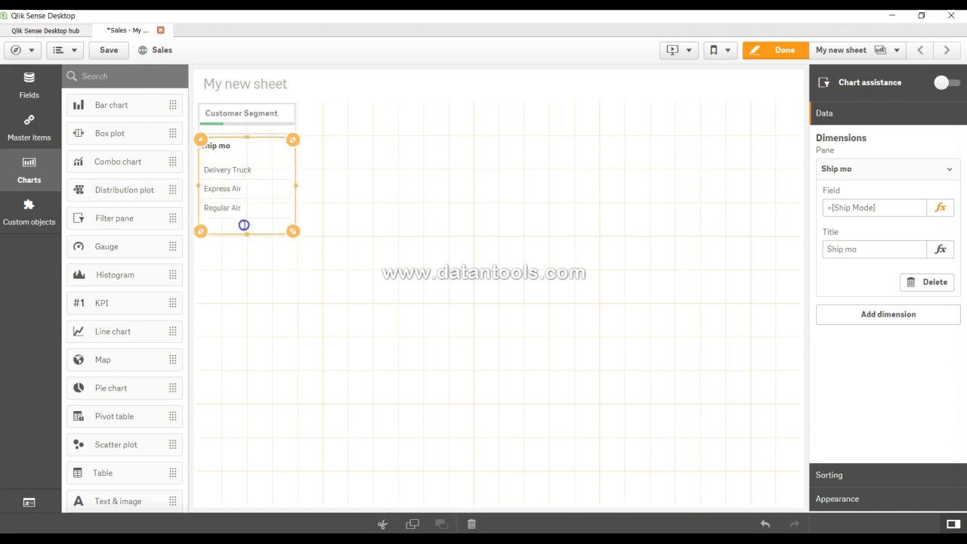
left_click(780, 50)
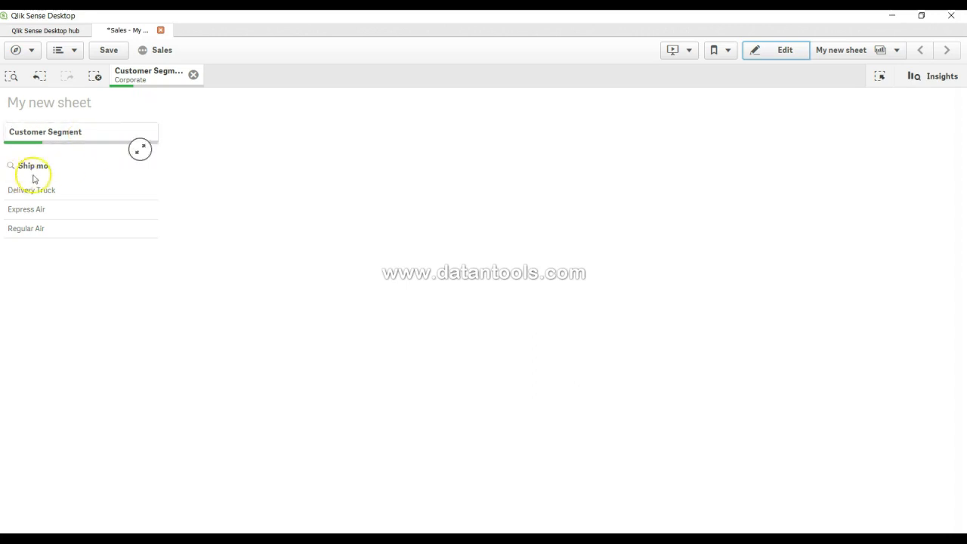
left_click(82, 209)
left_click(780, 55)
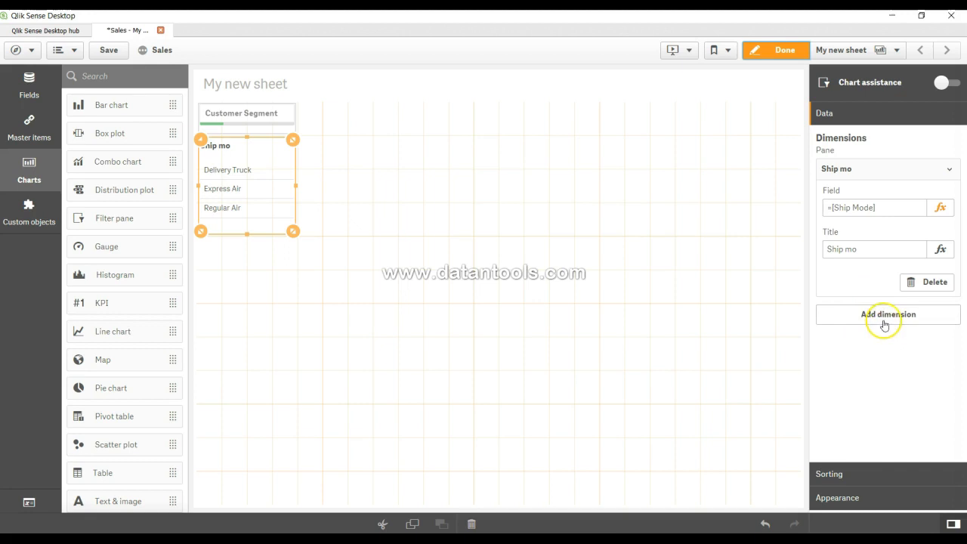
Review the Ship mo pane's Sorting and Appearance settings, turning Show titles on and back off.
left_click(861, 474)
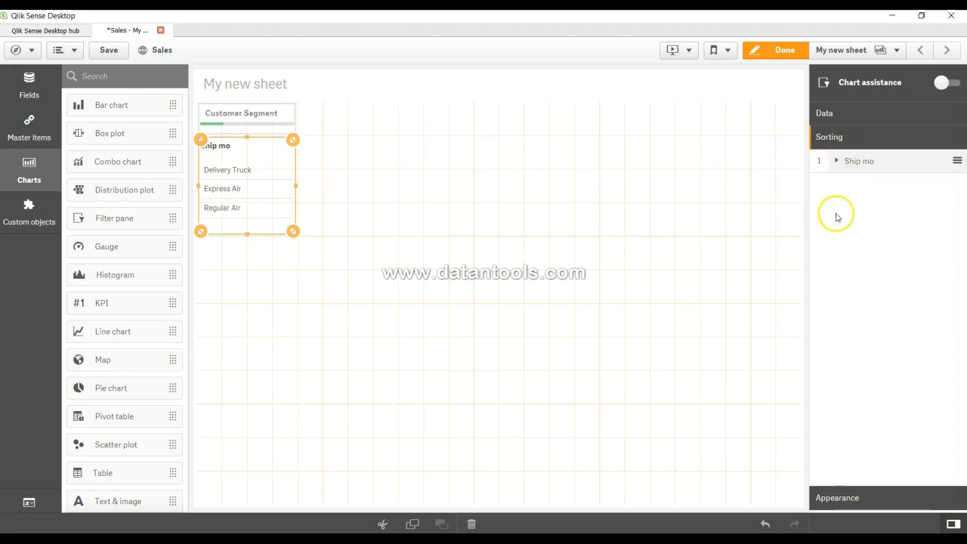
left_click(836, 498)
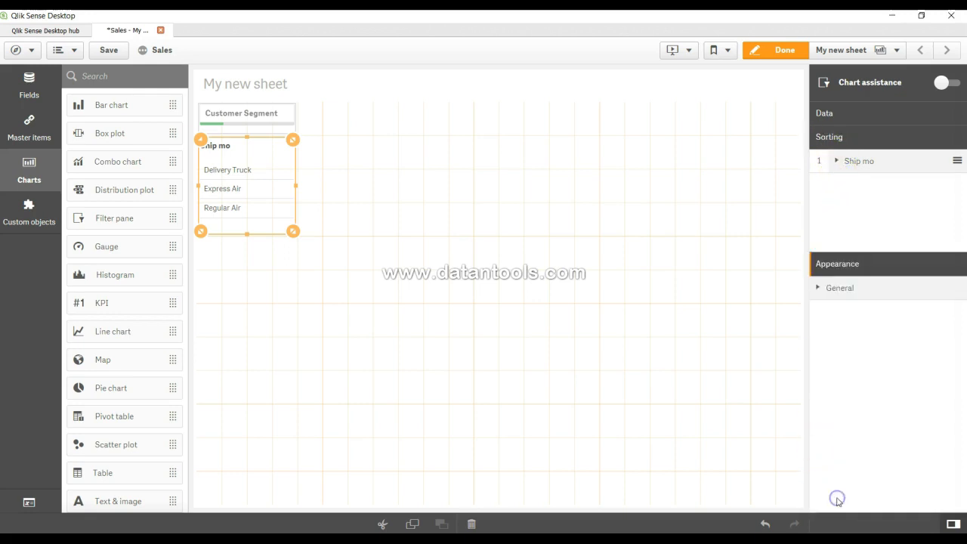
left_click(816, 185)
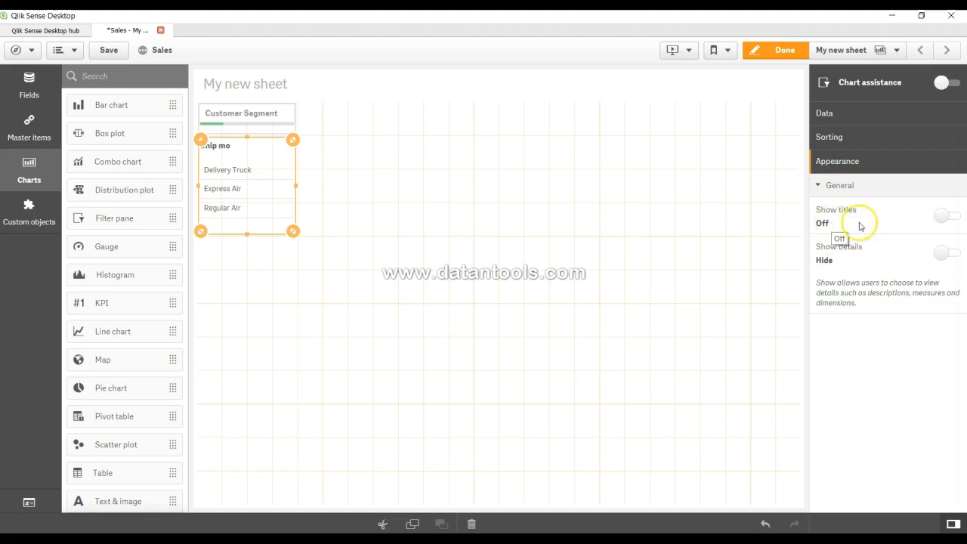
left_click(949, 217)
left_click(855, 259)
left_click(848, 303)
left_click(846, 344)
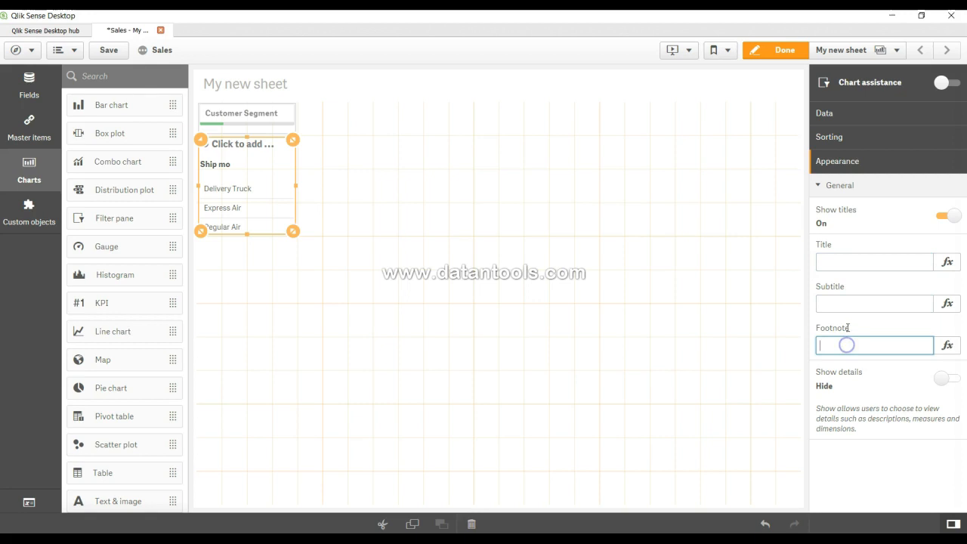
left_click(944, 217)
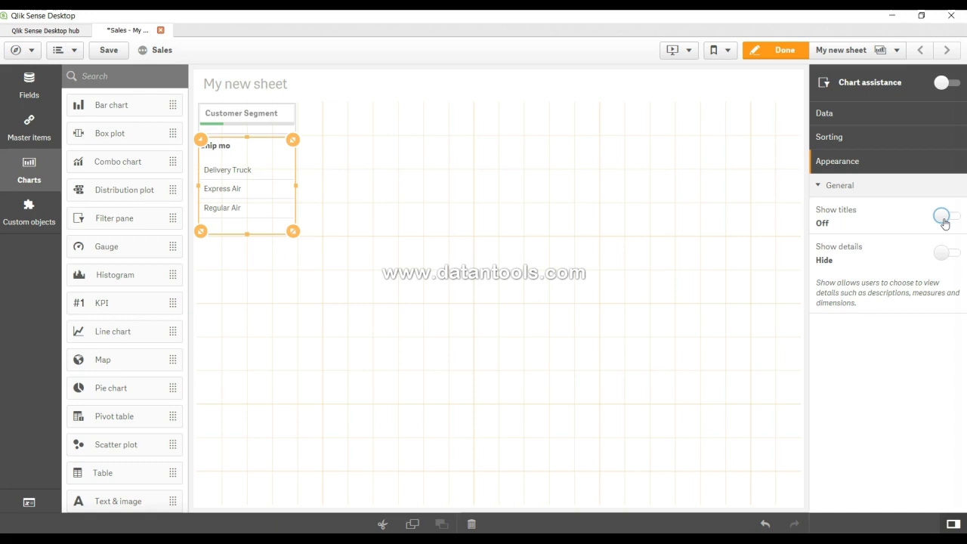
left_click(840, 185)
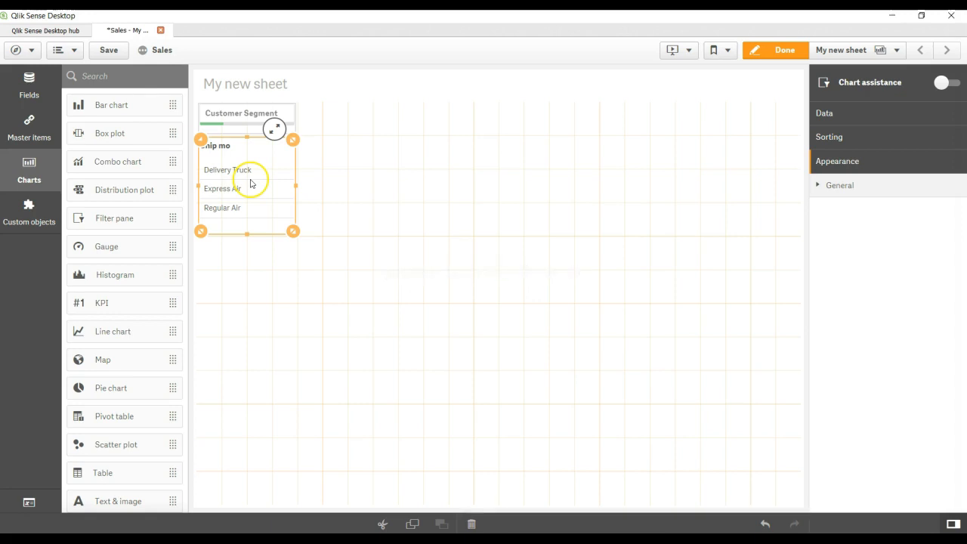
left_click(276, 320)
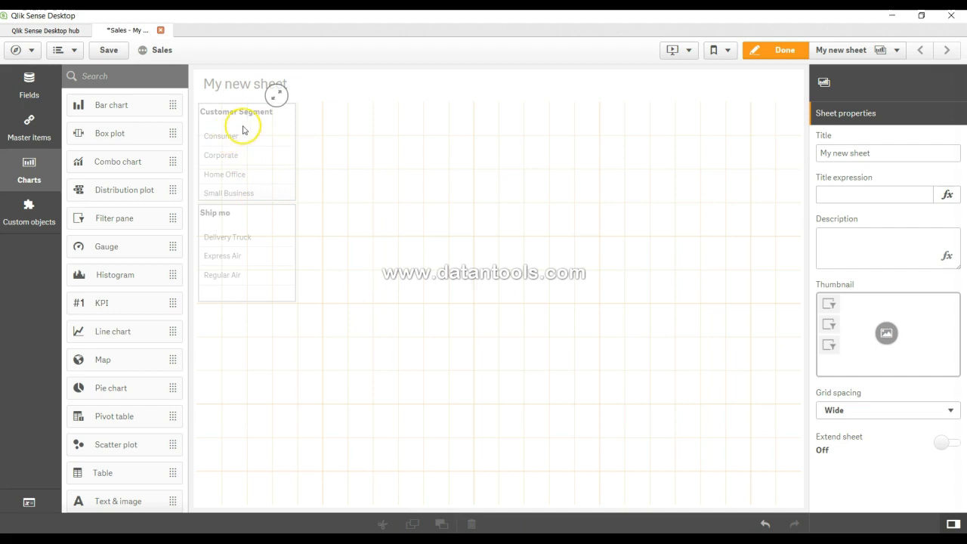
Add a Product Sub-Category filter pane below the Ship mo pane.
left_click(234, 232)
left_click_drag(169, 225, 242, 409)
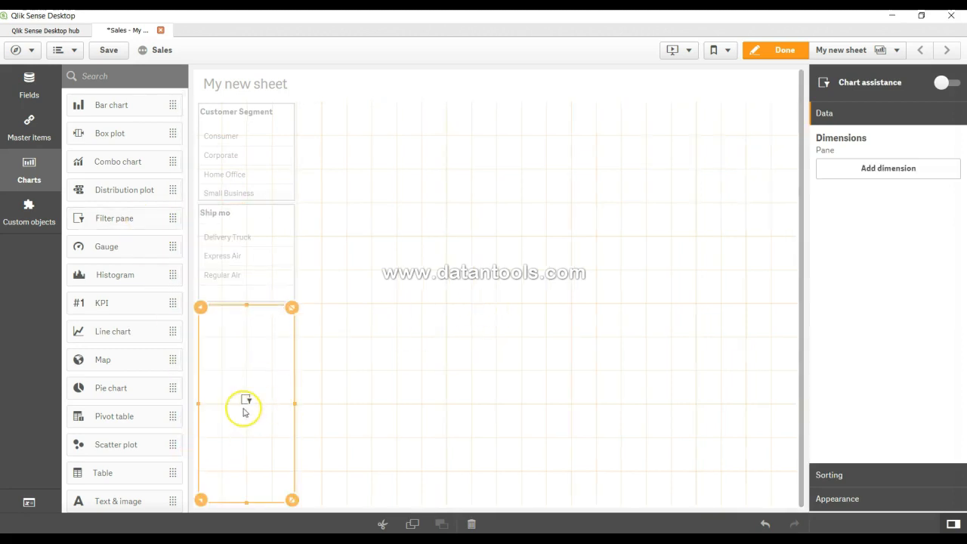
left_click(885, 167)
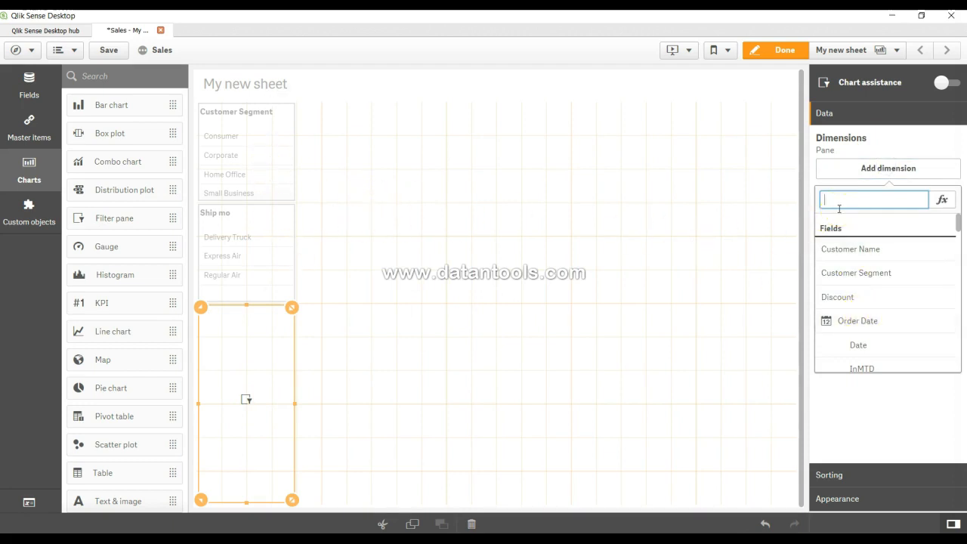
type("produ")
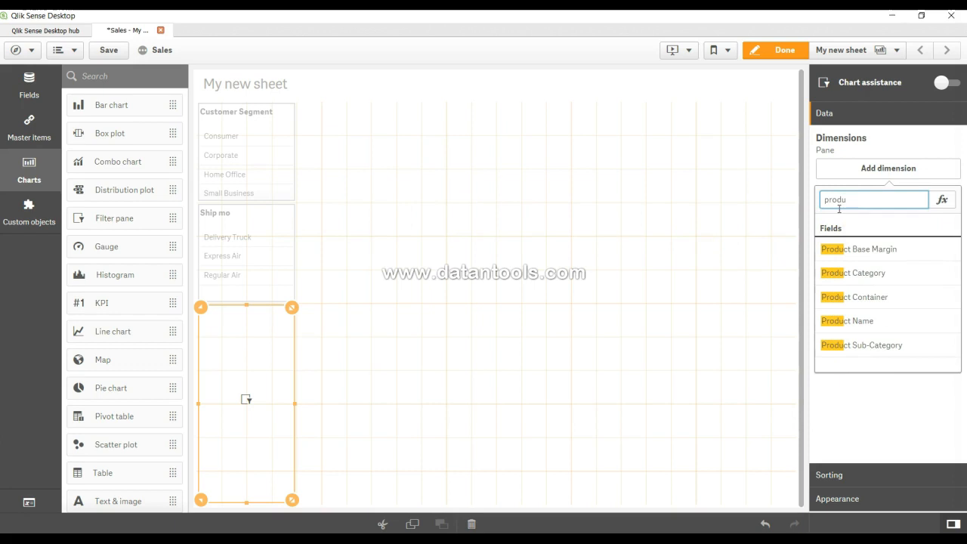
left_click(875, 344)
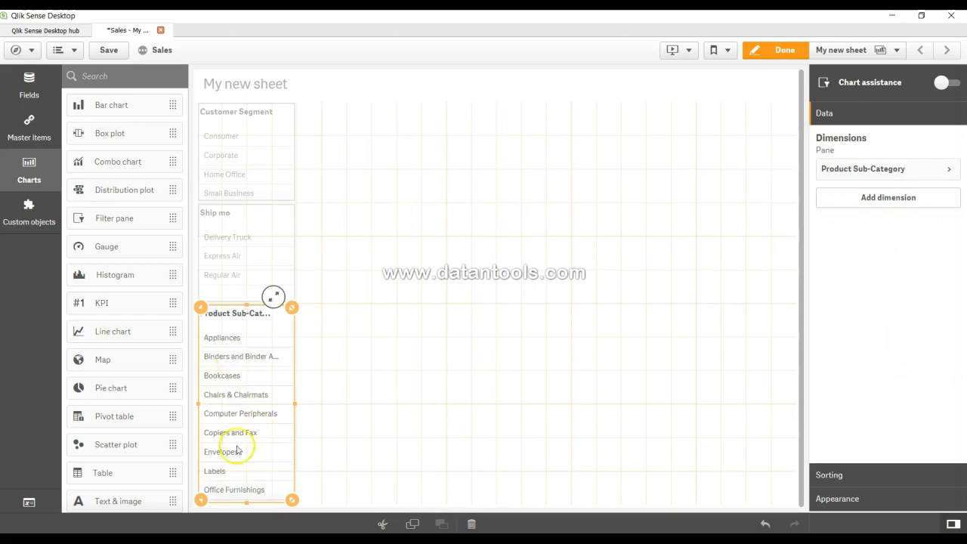
Add a Product Name filter pane to the right of the existing panes and view the sheet.
left_click(515, 267)
left_click_drag(114, 216, 373, 194)
left_click(887, 170)
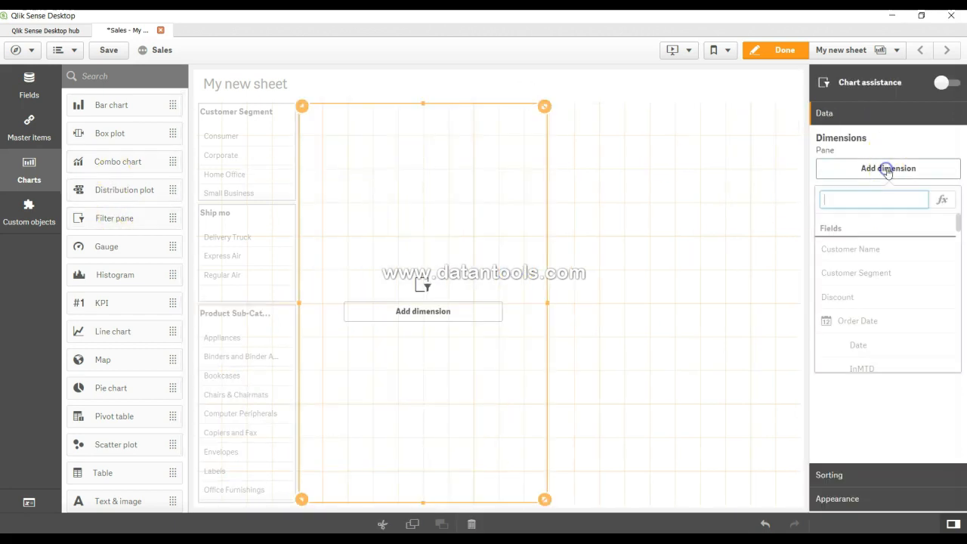
type("produc")
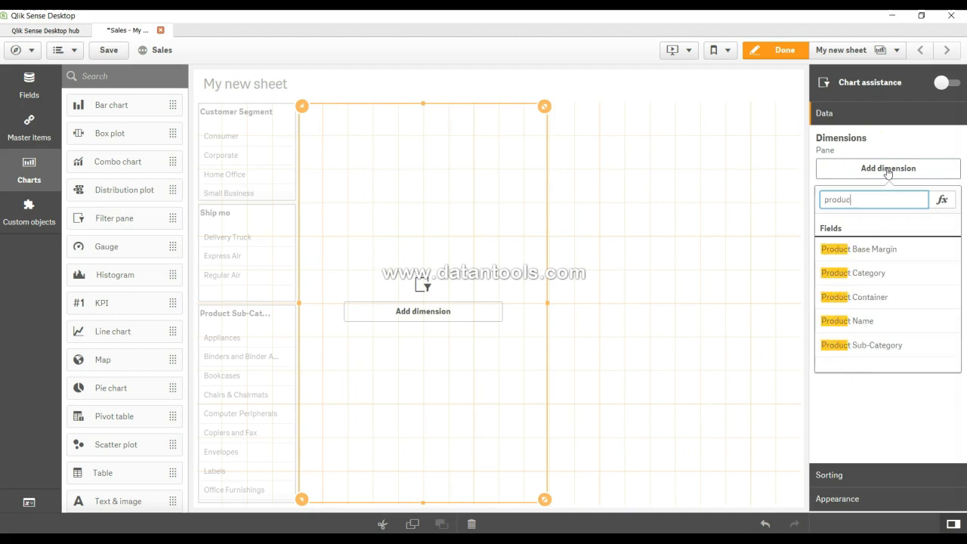
left_click(869, 320)
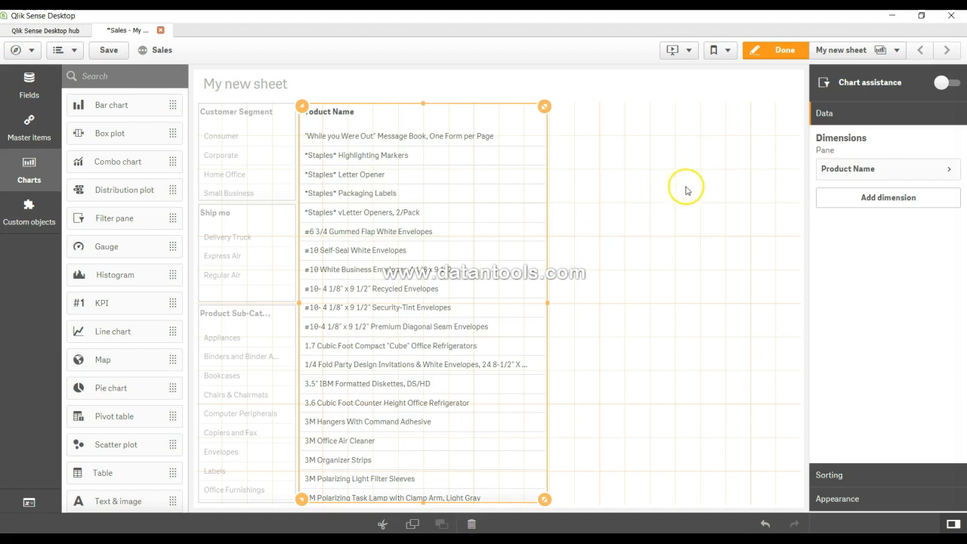
left_click(769, 44)
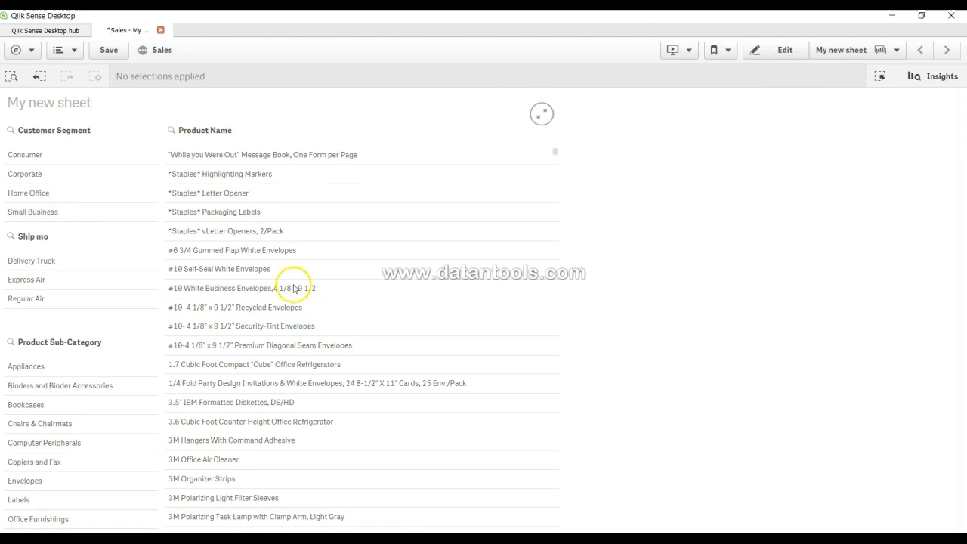
Select Consumer in Customer Segment, then add and remove Corporate from the selection.
left_click(34, 158)
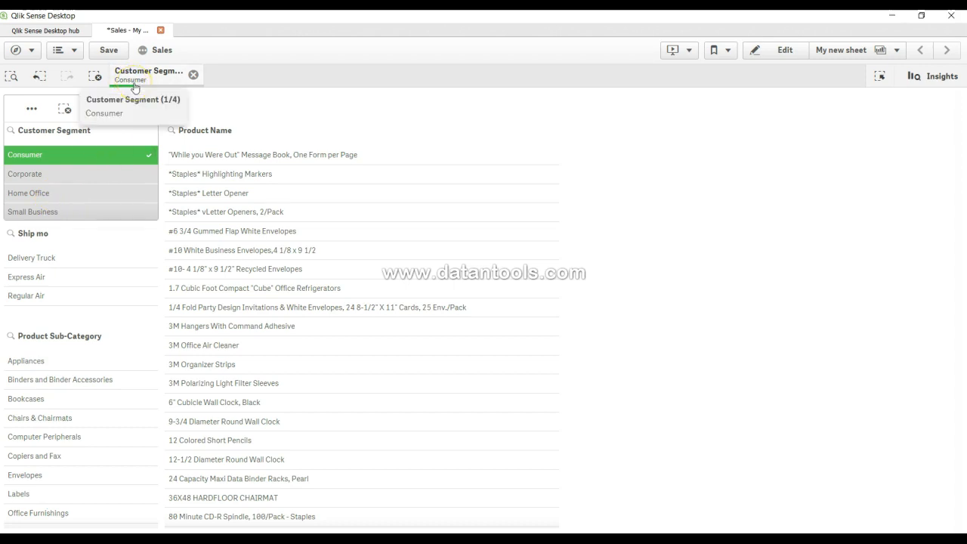
left_click(134, 88)
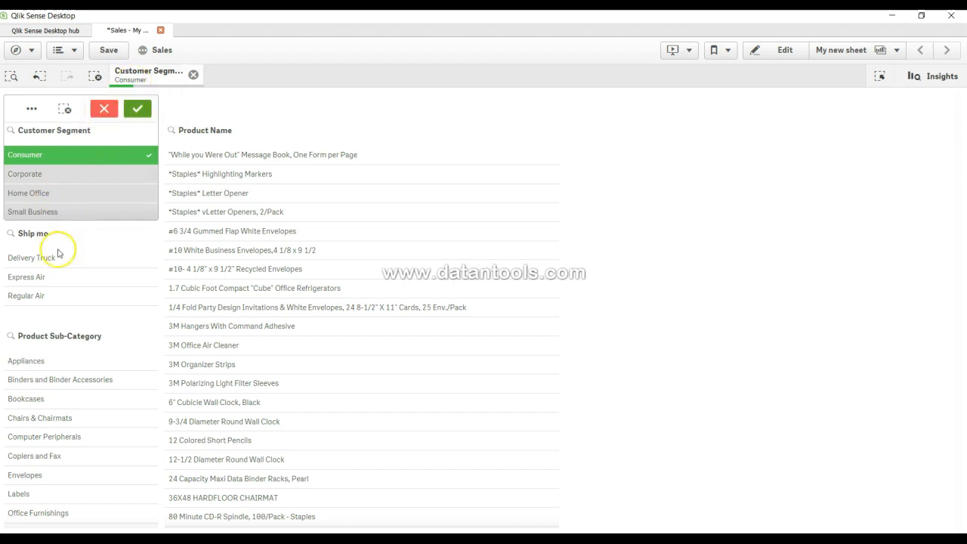
left_click(96, 177)
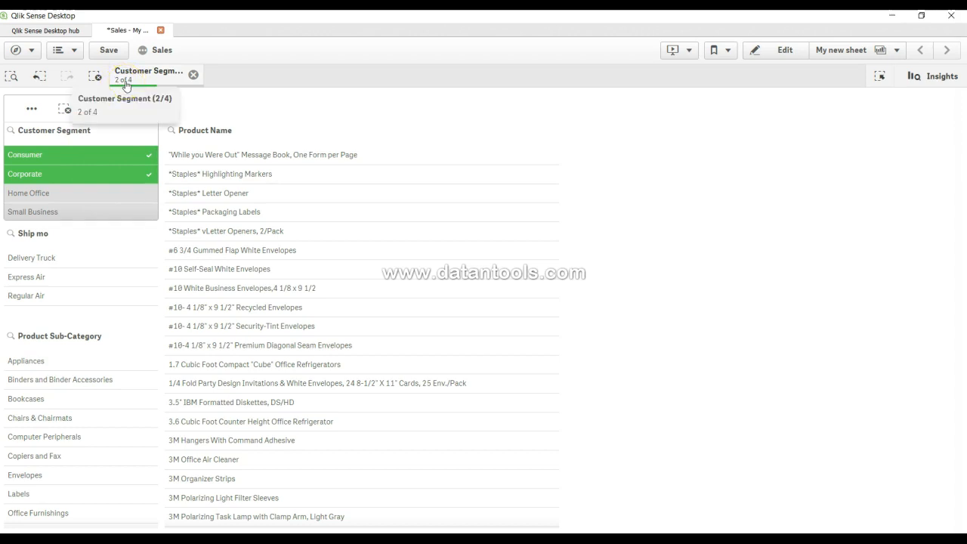
left_click(128, 176)
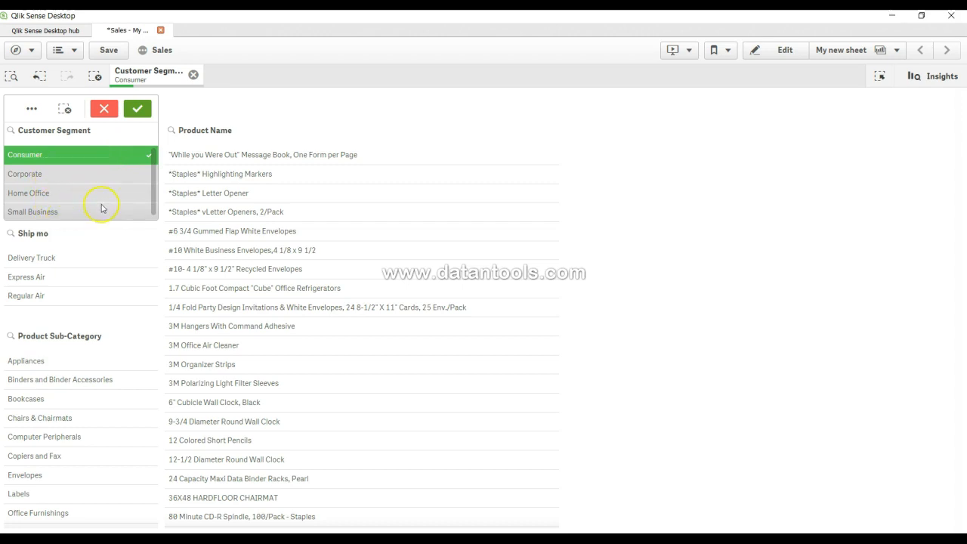
Scroll the Product Name list, selecting and deselecting Hewlett-Packard 4.7GB DVD+R Discs.
scroll(272, 316, "down", 1)
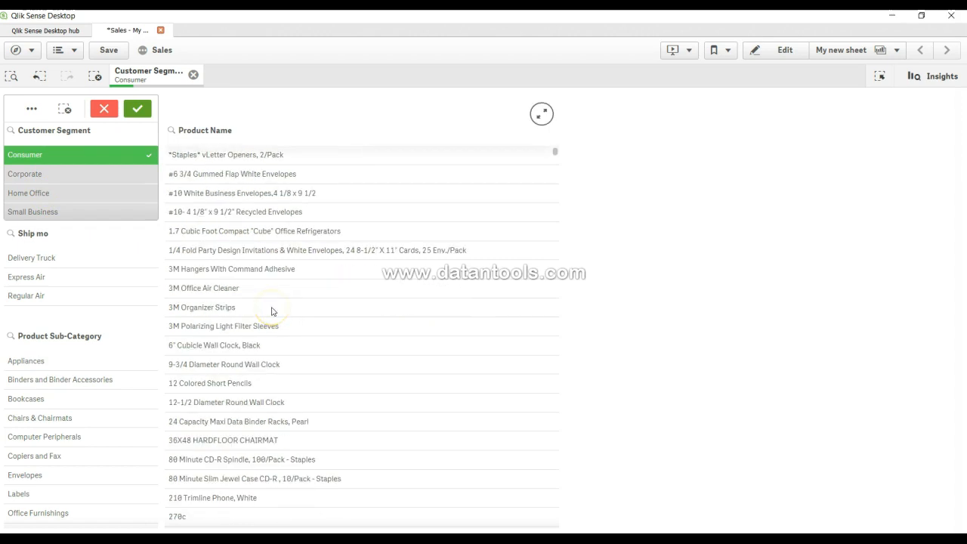
scroll(271, 312, "down", 15)
scroll(398, 324, "down", 10)
left_click(397, 310)
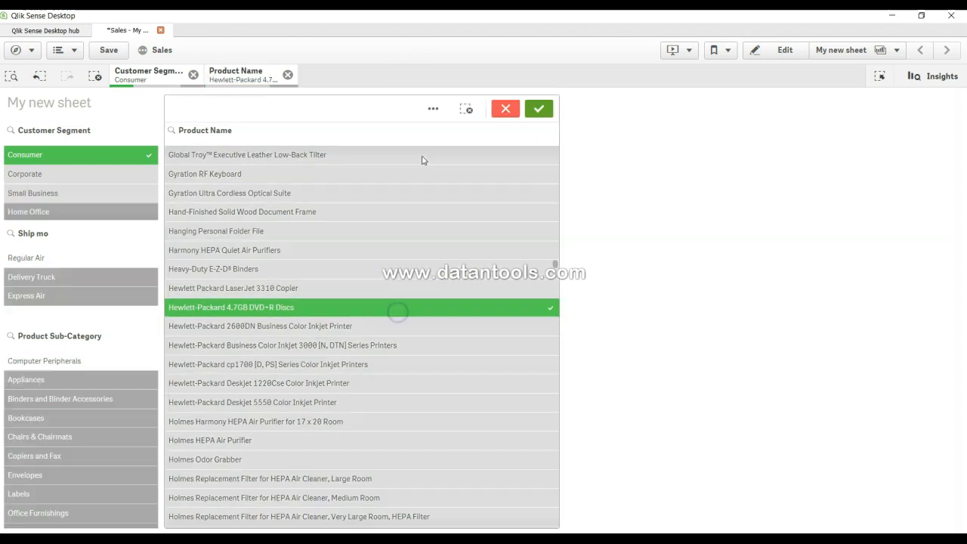
left_click(416, 310)
scroll(367, 371, "down", 15)
scroll(368, 372, "down", 20)
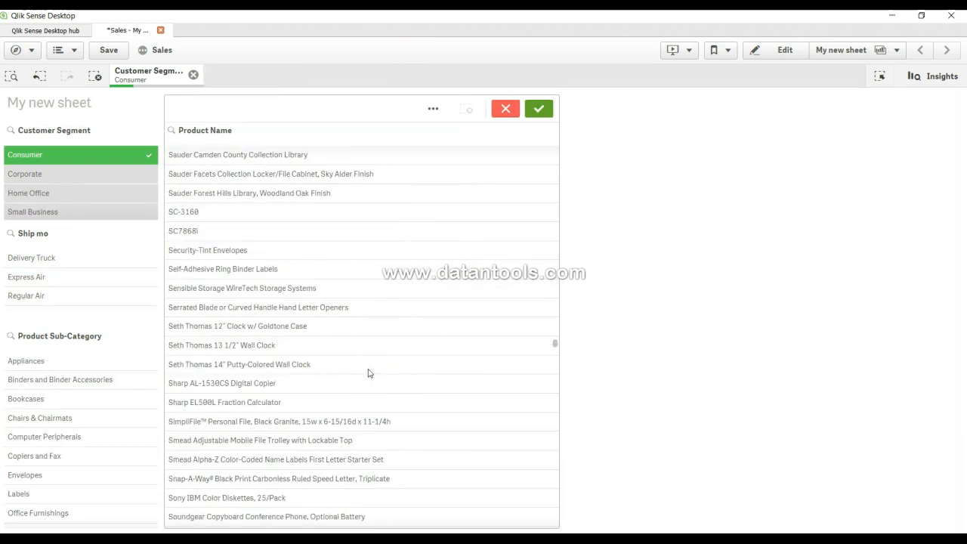
scroll(370, 373, "down", 15)
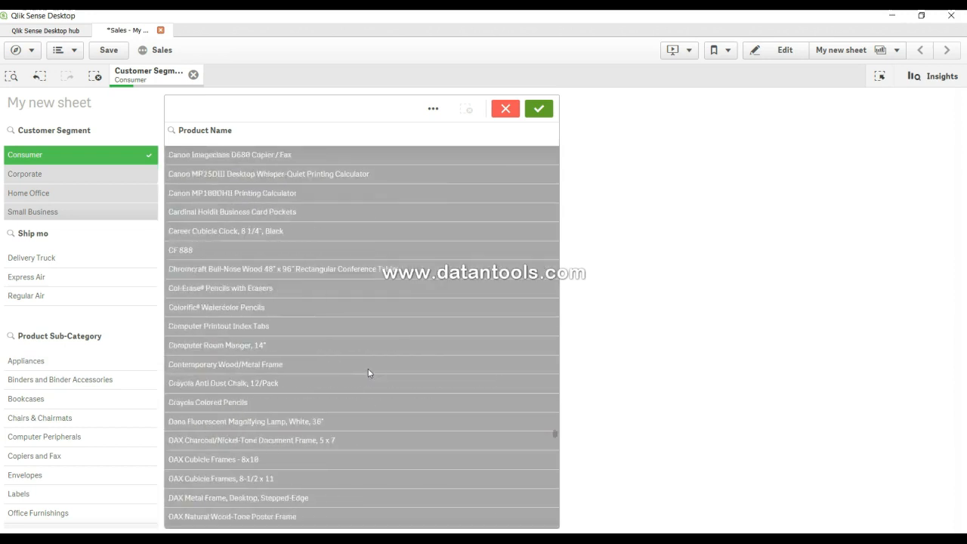
scroll(368, 371, "up", 15)
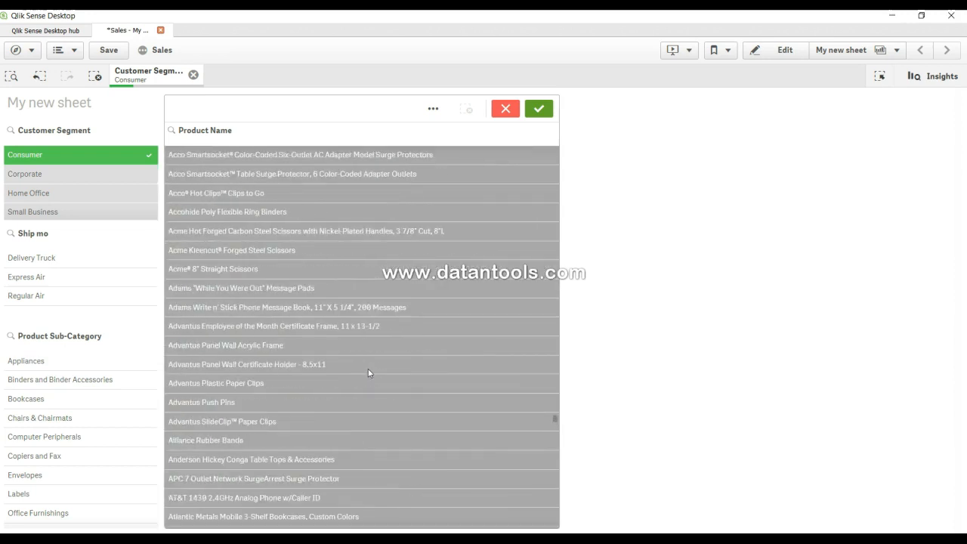
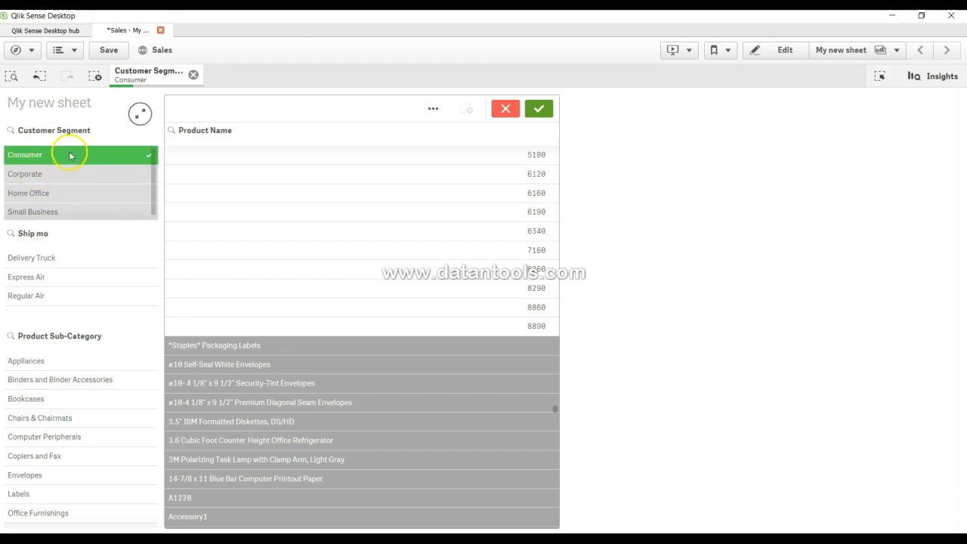
Select Staples Packaging Labels, undo it, and scroll through the Product Name list.
left_click(330, 346)
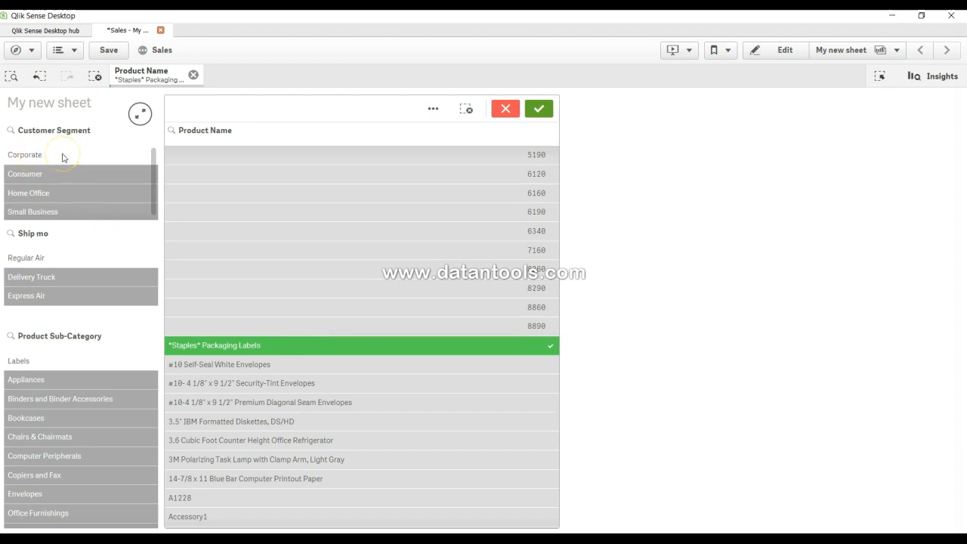
left_click(41, 79)
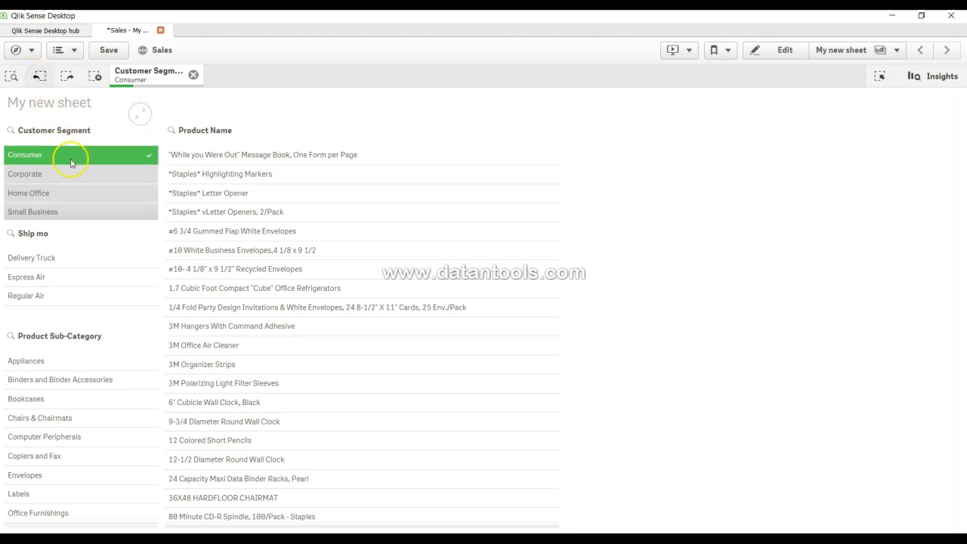
scroll(252, 309, "down", 10)
scroll(253, 313, "down", 8)
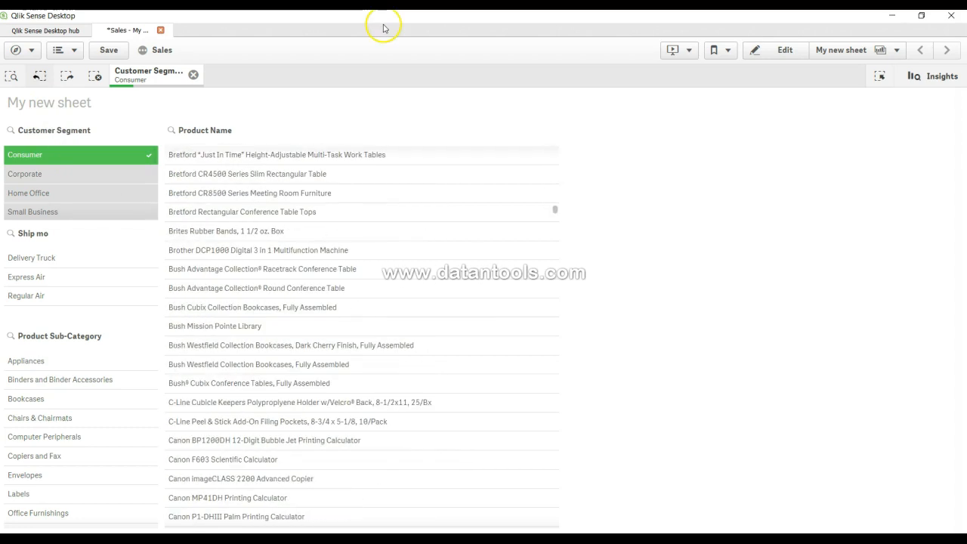
scroll(371, 363, "down", 20)
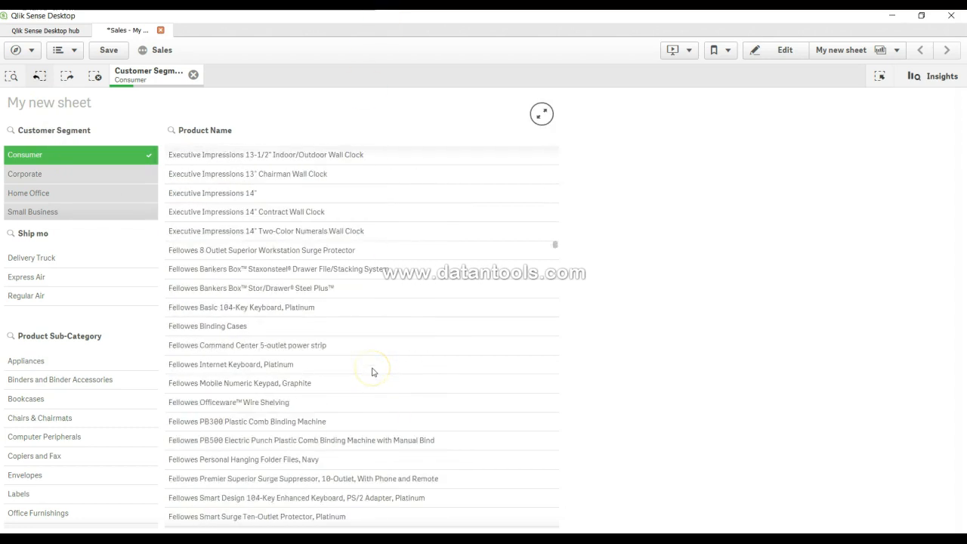
scroll(372, 351, "down", 20)
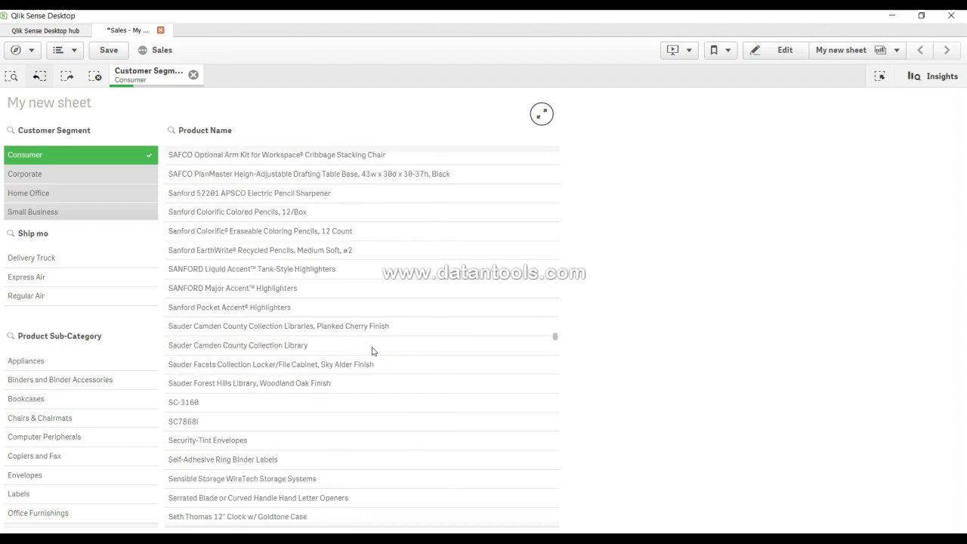
scroll(371, 351, "down", 20)
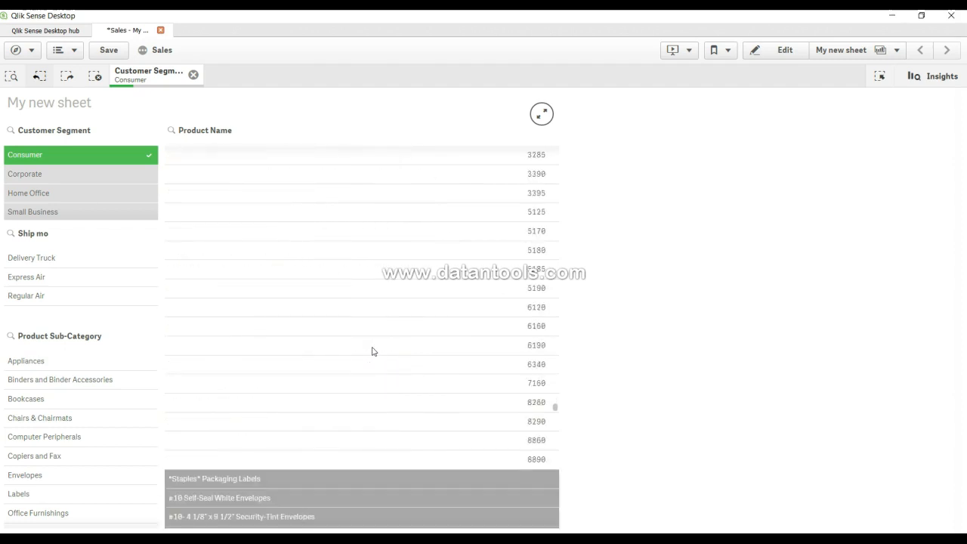
scroll(371, 351, "up", 6)
scroll(371, 352, "down", 4)
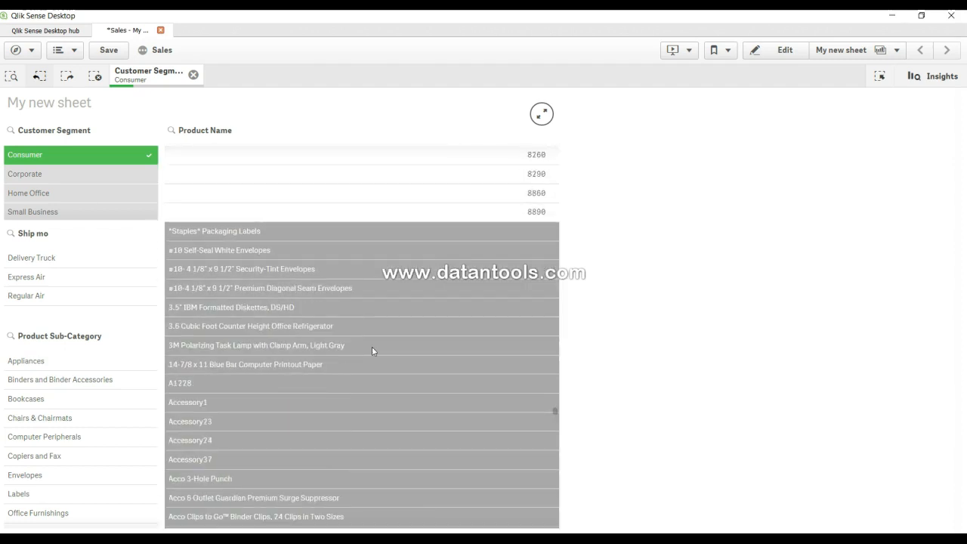
scroll(372, 350, "down", 2)
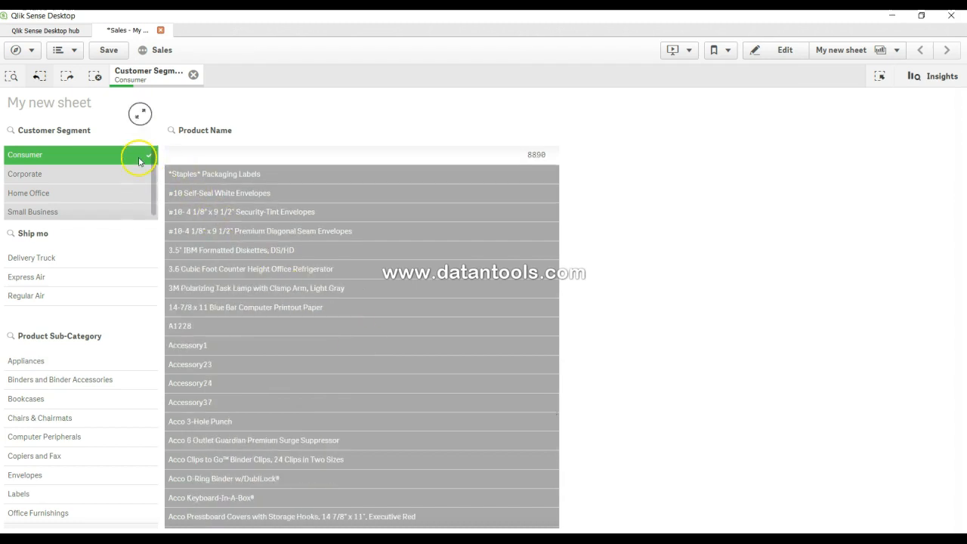
scroll(227, 257, "up", 4)
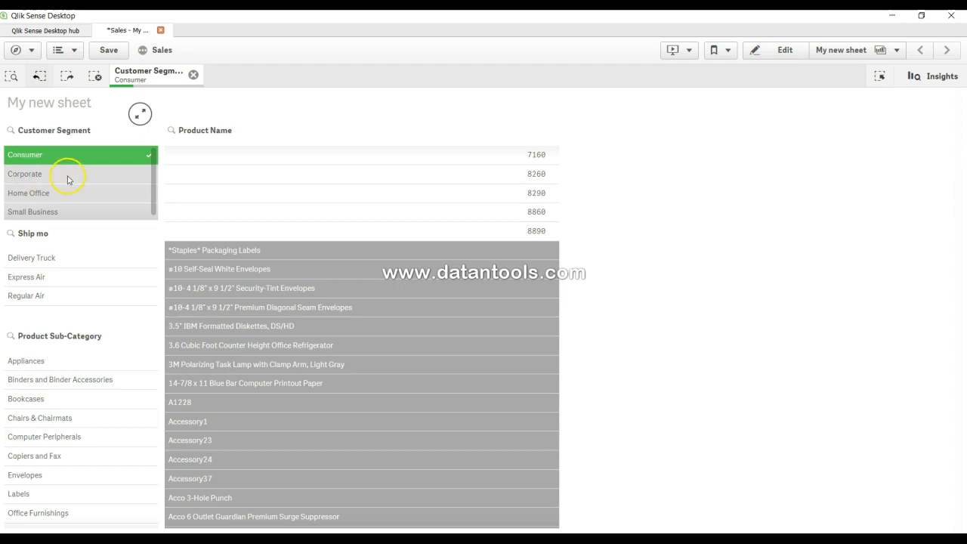
Add Corporate to the segments, filter to Chairs & Chairmats, and select twelve chair products.
left_click(125, 180)
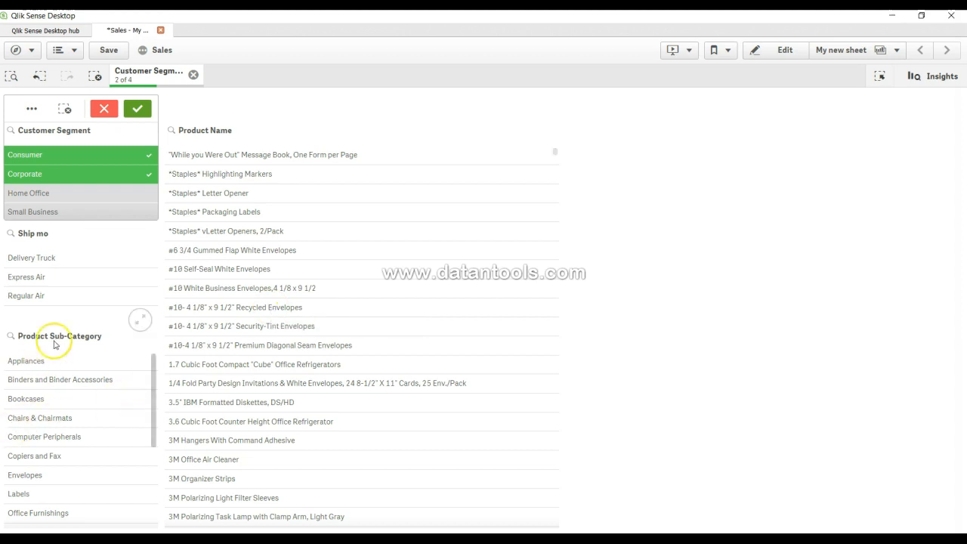
left_click(67, 423)
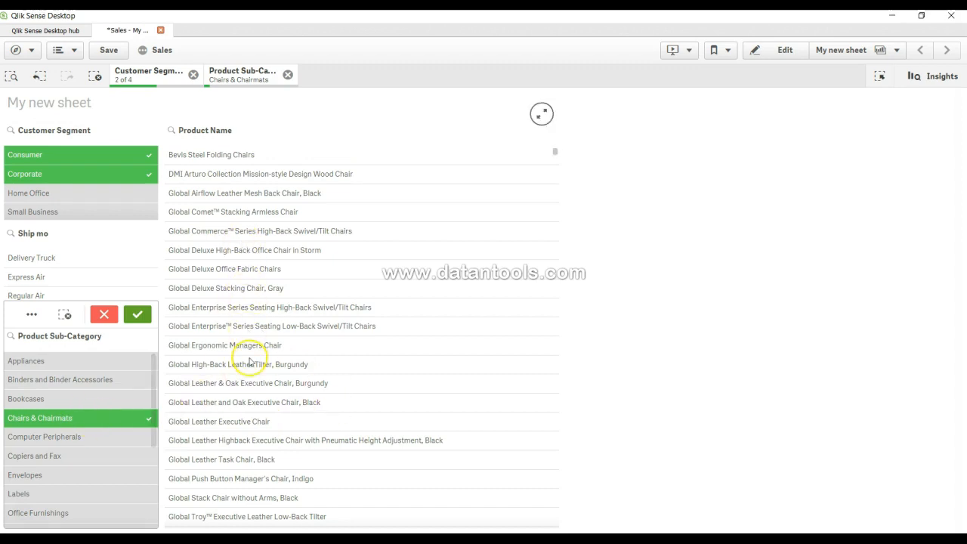
left_click_drag(261, 233, 273, 392)
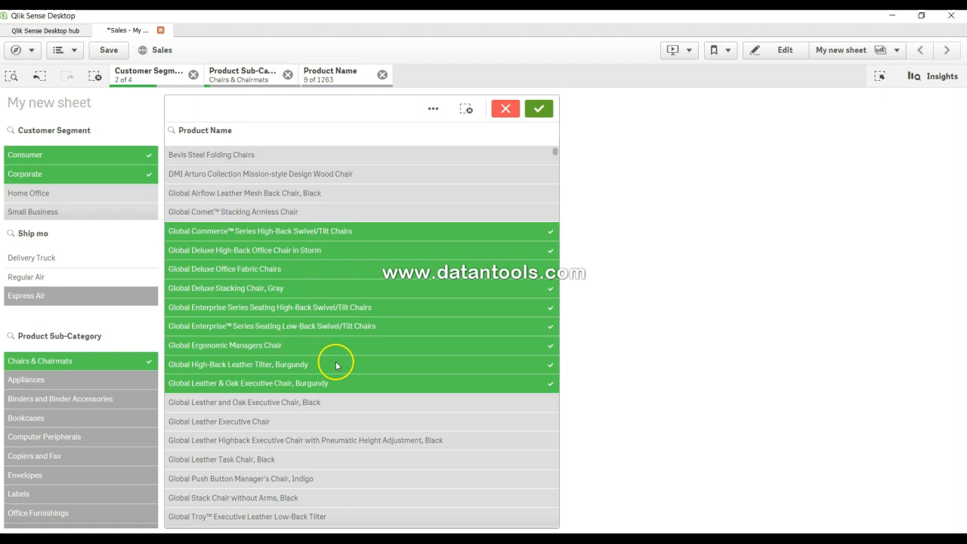
left_click(410, 212)
left_click(421, 194)
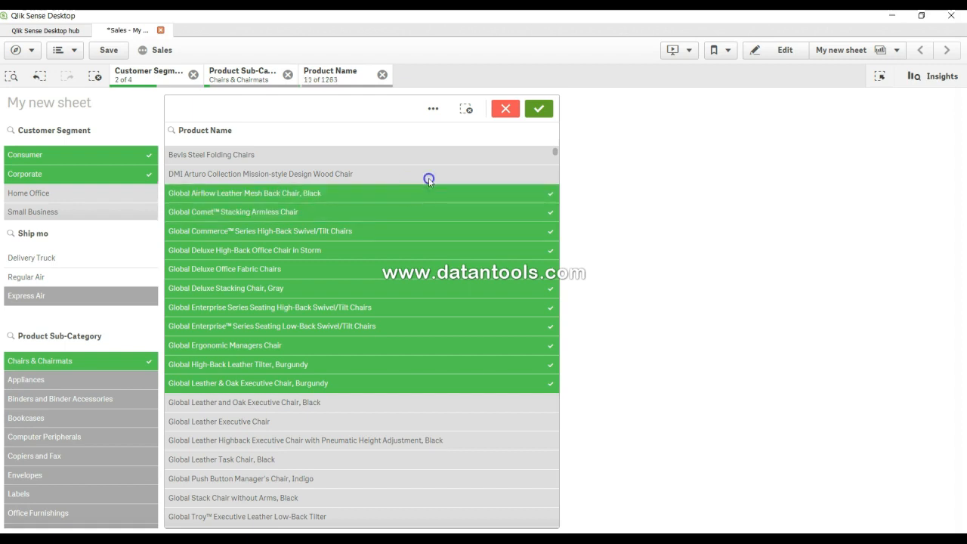
left_click(428, 179)
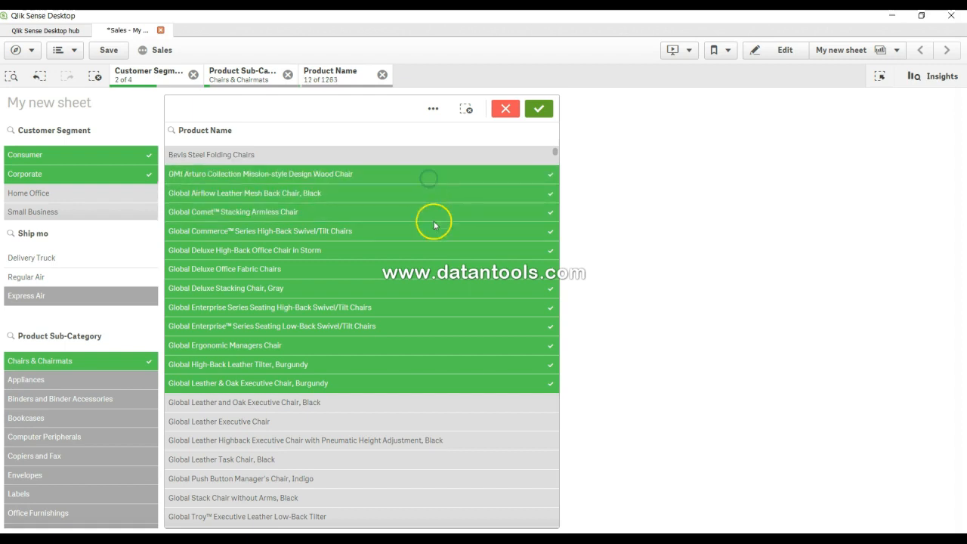
left_click(435, 111)
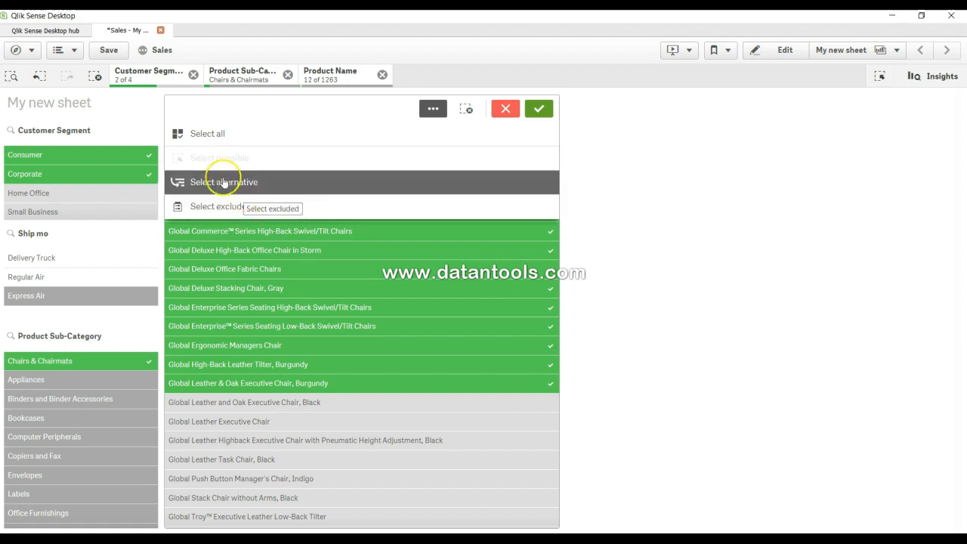
Try Select all on Product Name, cancel it, then step back and forward on Chairs & Chairmats.
left_click(248, 162)
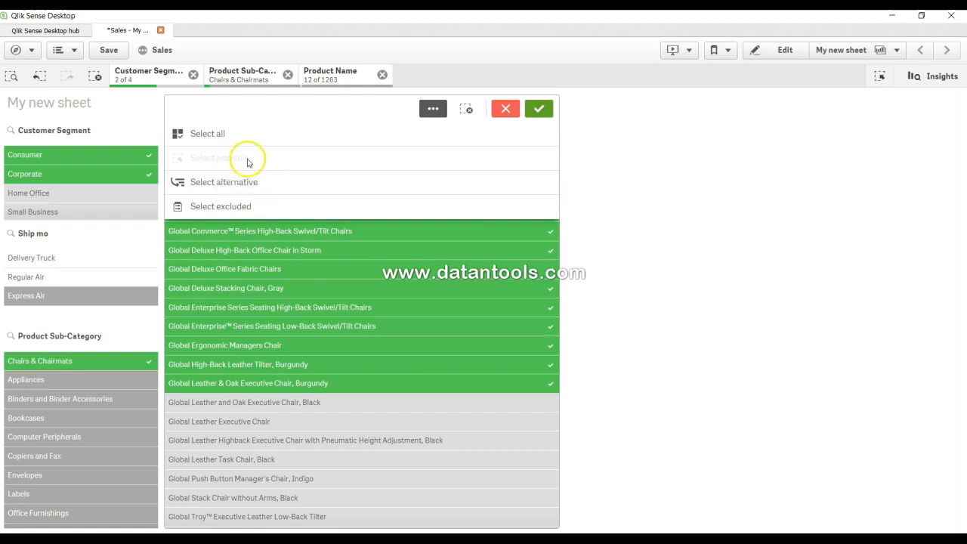
left_click(505, 110)
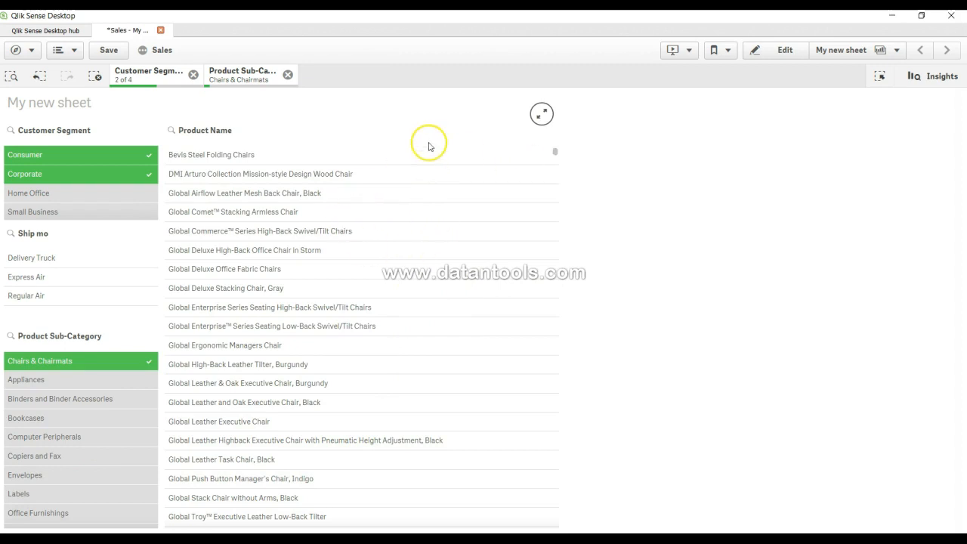
left_click(39, 76)
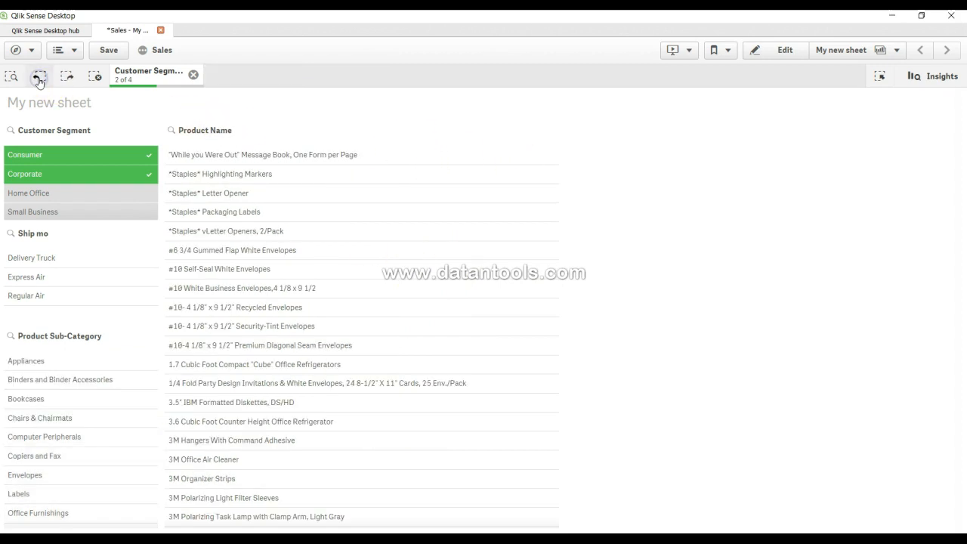
left_click(64, 77)
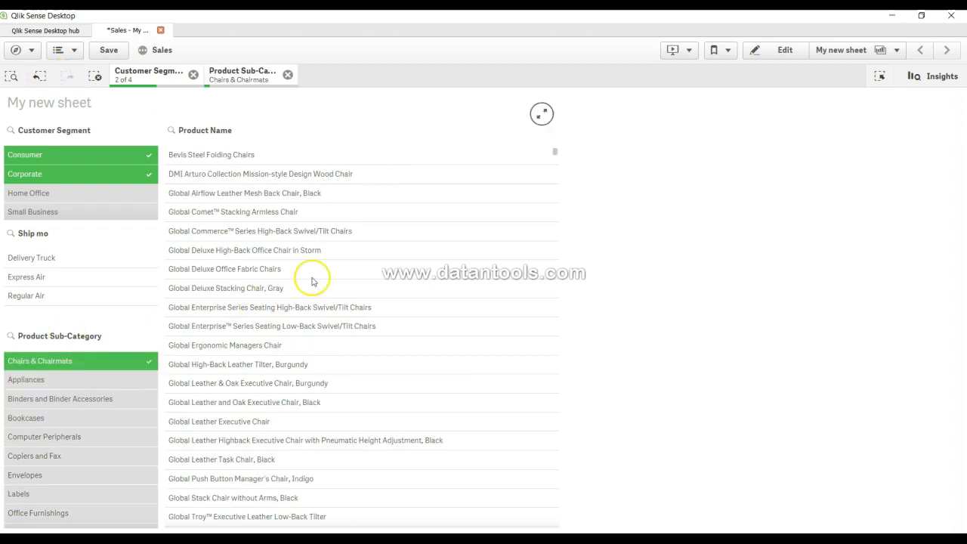
Select twelve chairs plus Global Deluxe High-Back Office Chair in Storm, then Select all and undo it.
left_click_drag(330, 263, 339, 473)
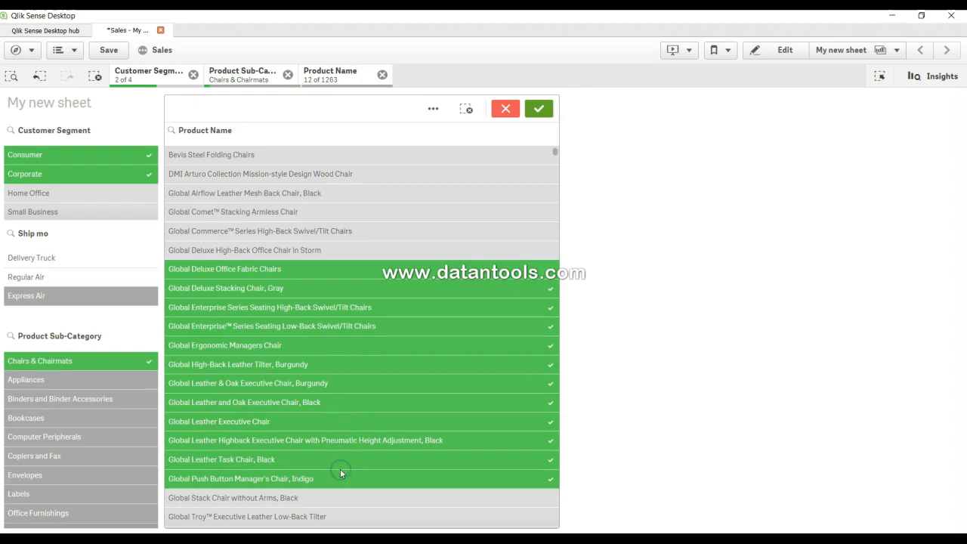
left_click(397, 247)
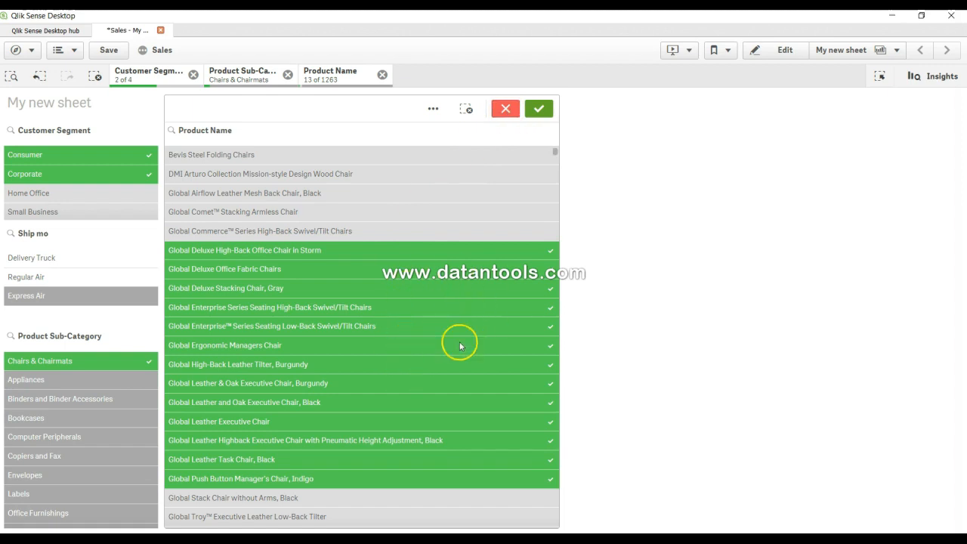
left_click(433, 111)
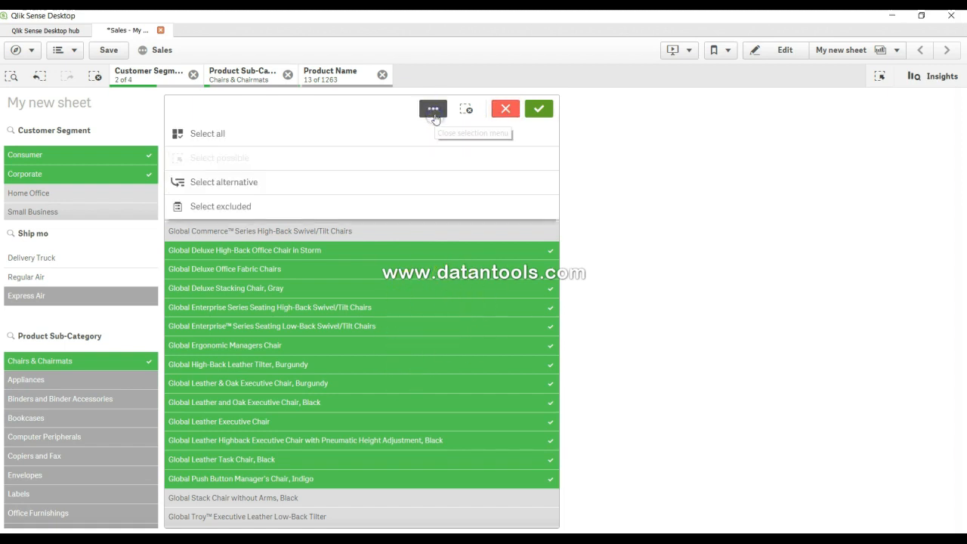
left_click(221, 134)
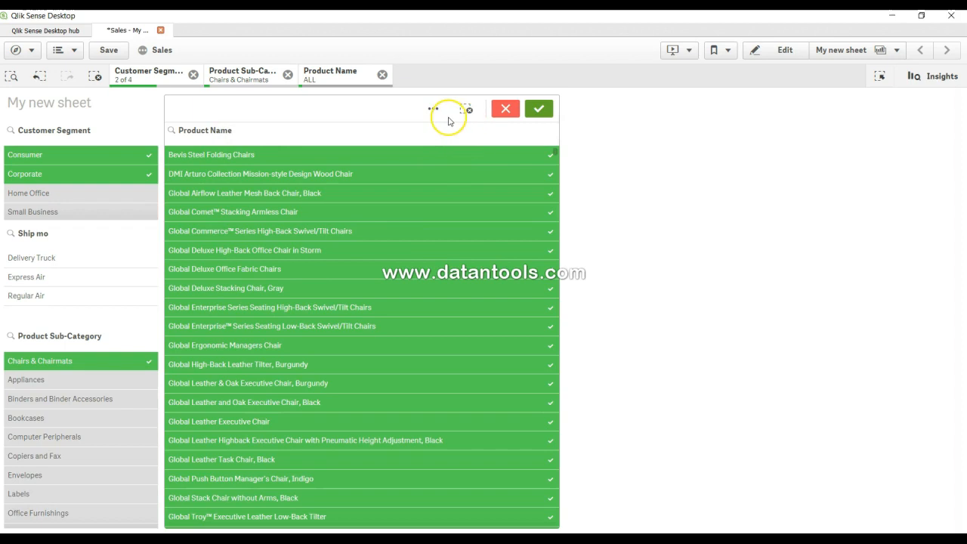
left_click(39, 76)
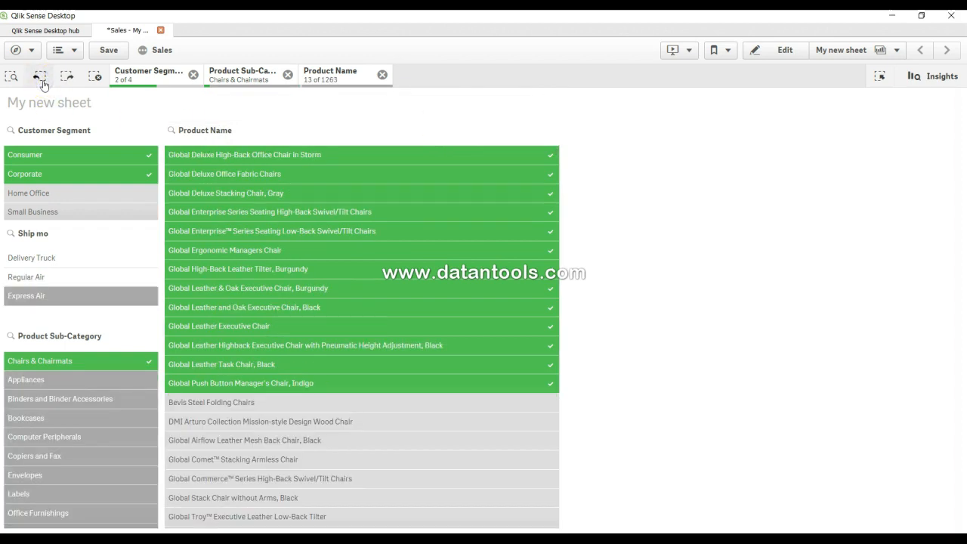
Cancel the pending Product Name changes and clear its selection.
left_click(492, 131)
left_click(434, 109)
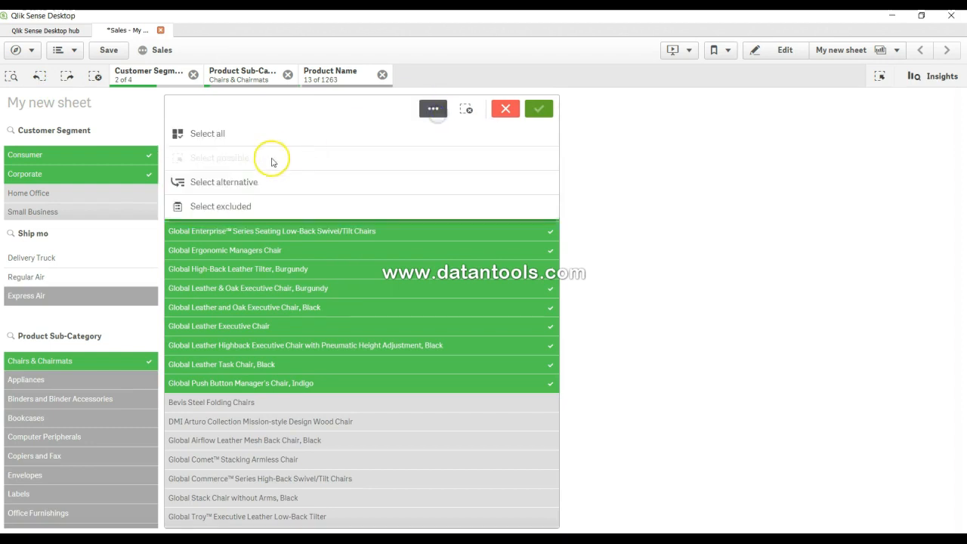
left_click(511, 112)
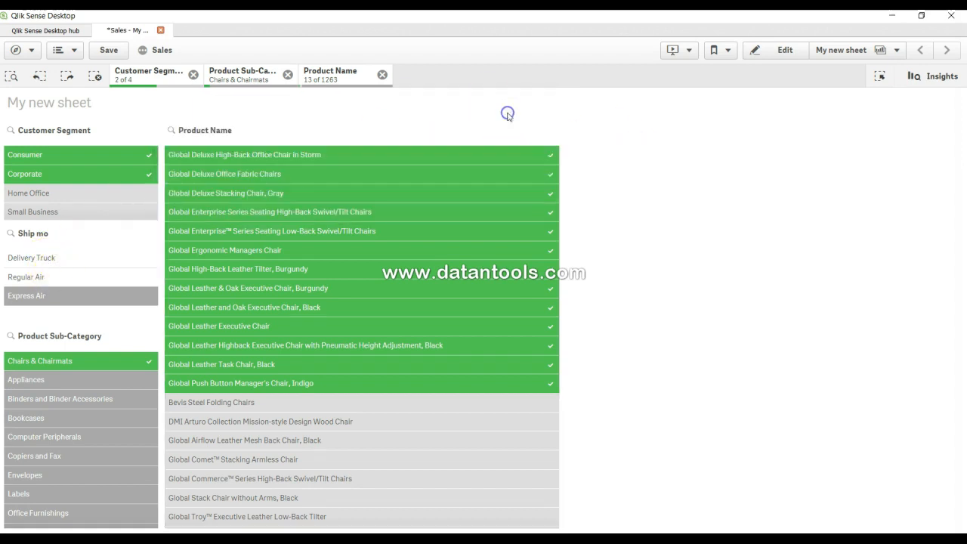
left_click(382, 75)
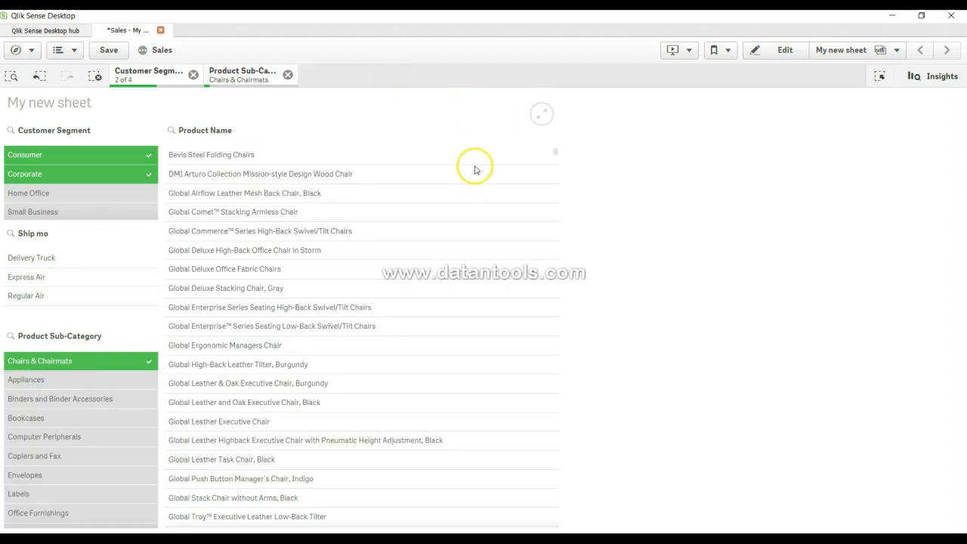
left_click(476, 130)
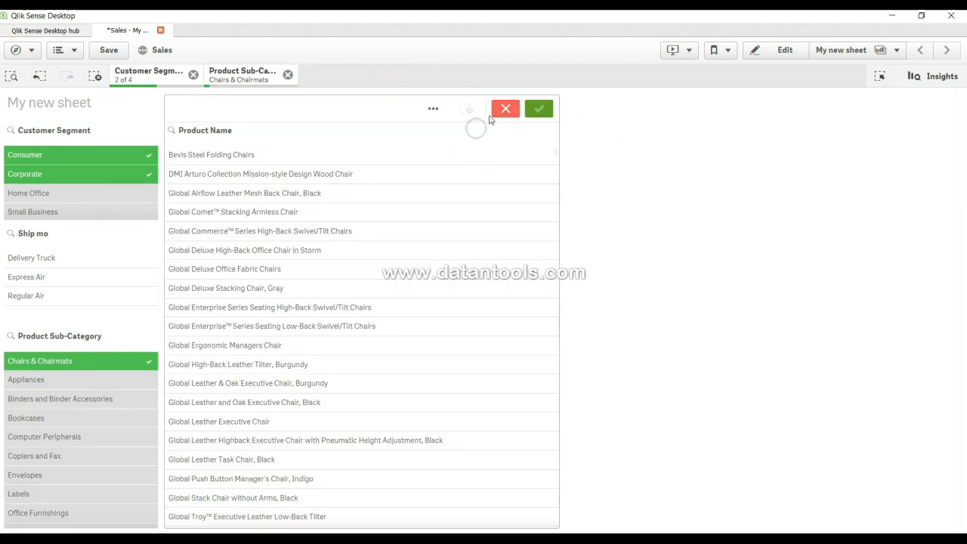
Apply Select possible to Product Name, then cancel it.
left_click(432, 110)
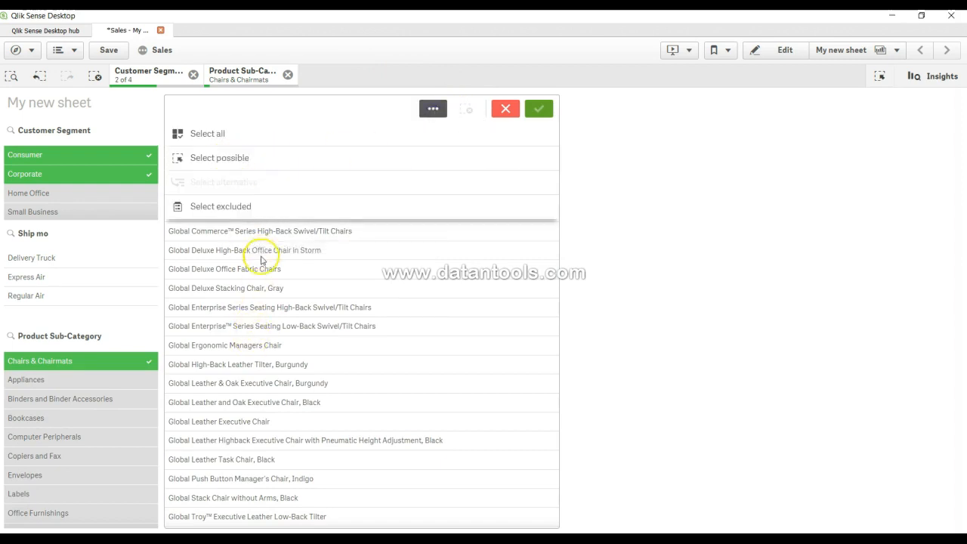
left_click(667, 312)
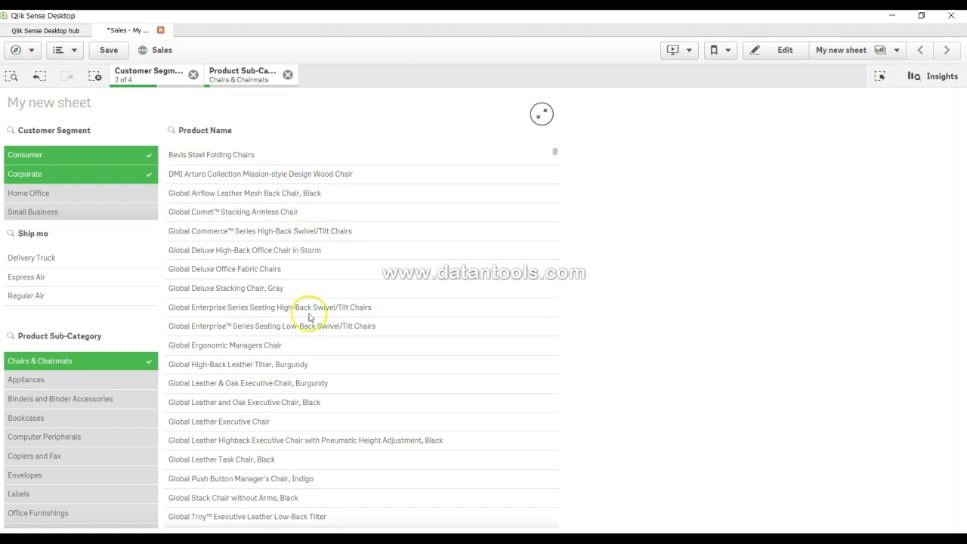
left_click(299, 133)
left_click(436, 115)
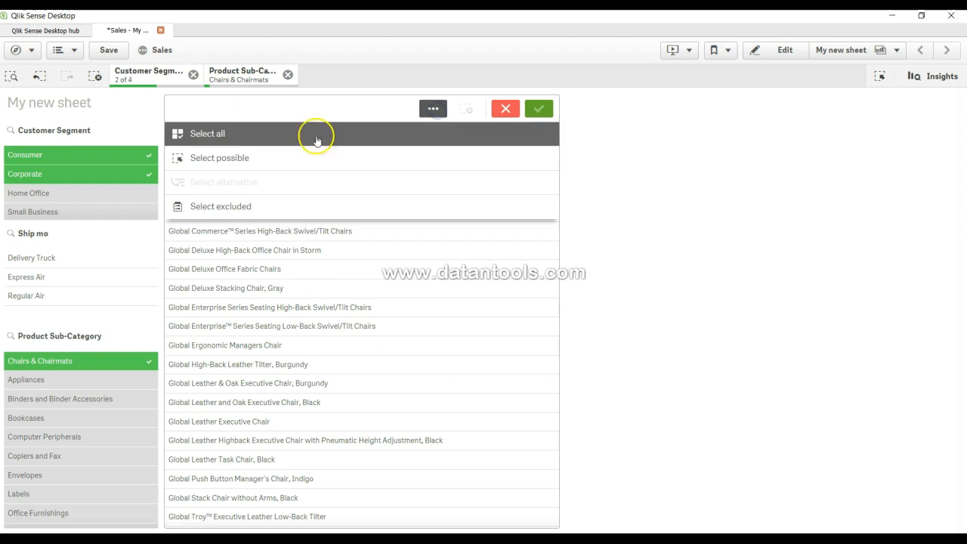
left_click(258, 158)
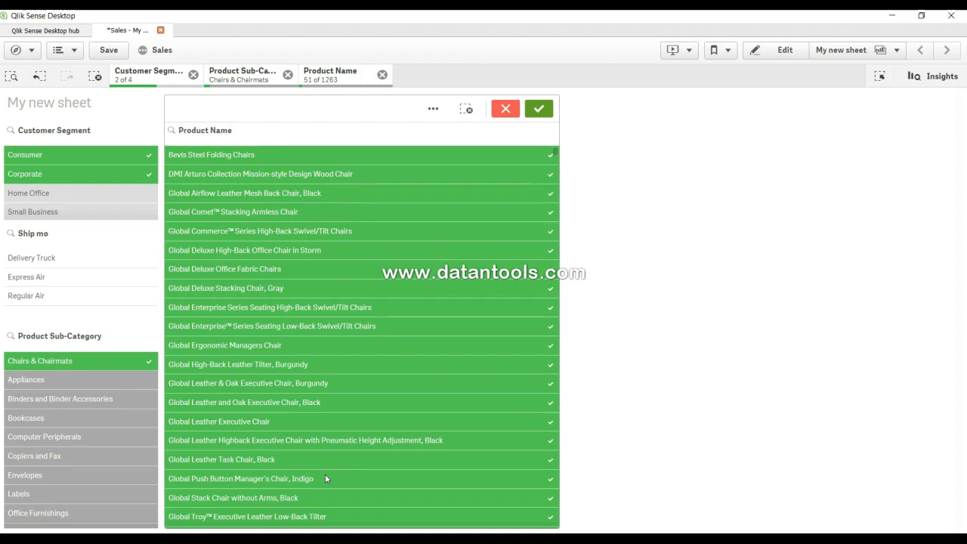
left_click(505, 108)
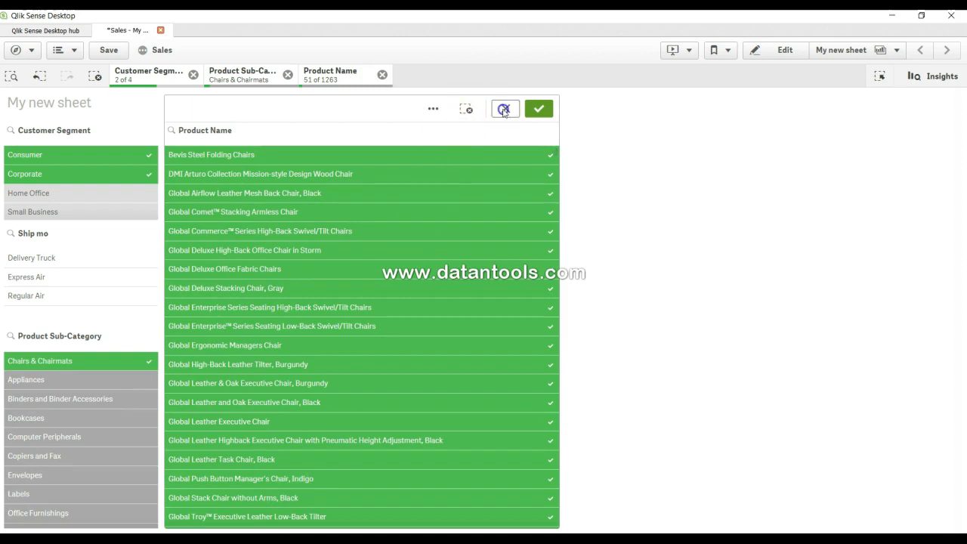
Select seven product names, then switch to alternative and then excluded values (1219 of 1263).
left_click(285, 129)
left_click(433, 109)
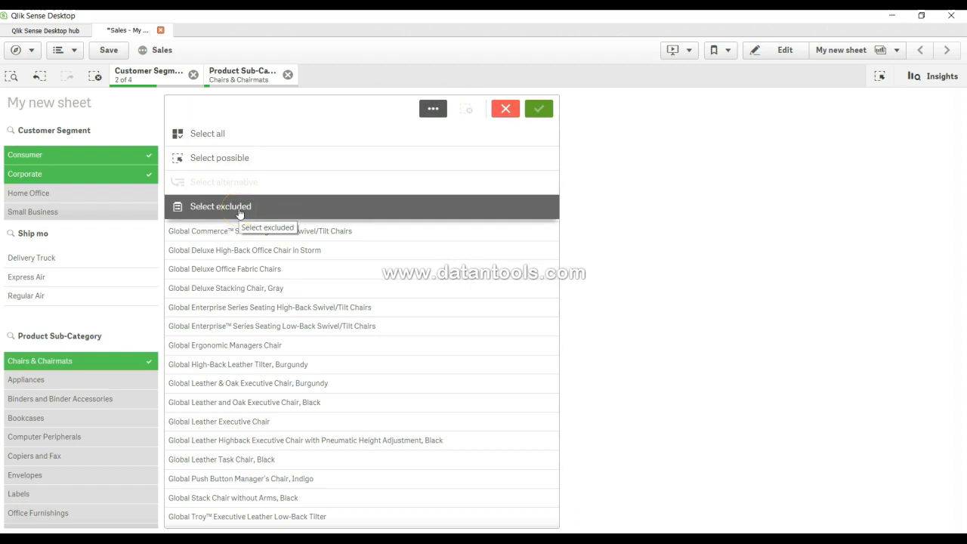
left_click_drag(256, 323, 266, 437)
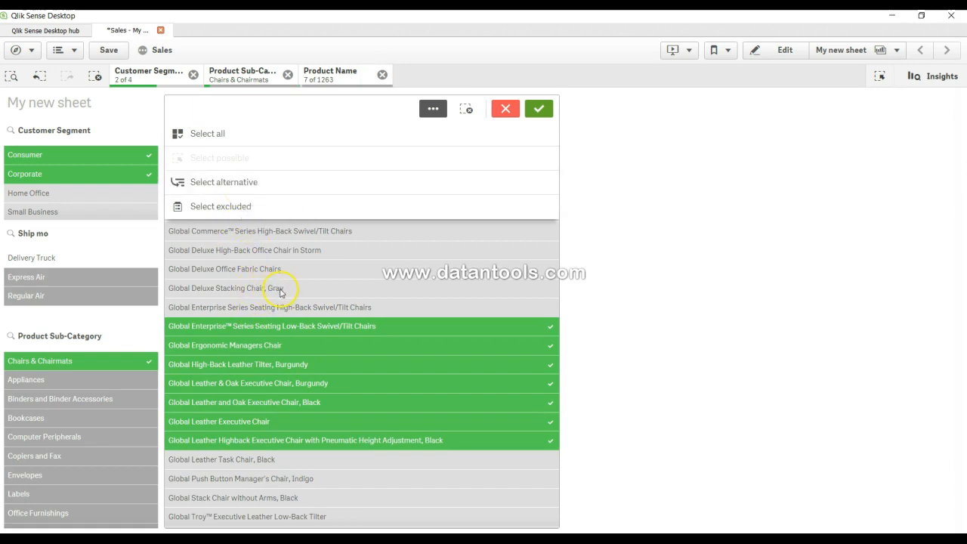
left_click(243, 180)
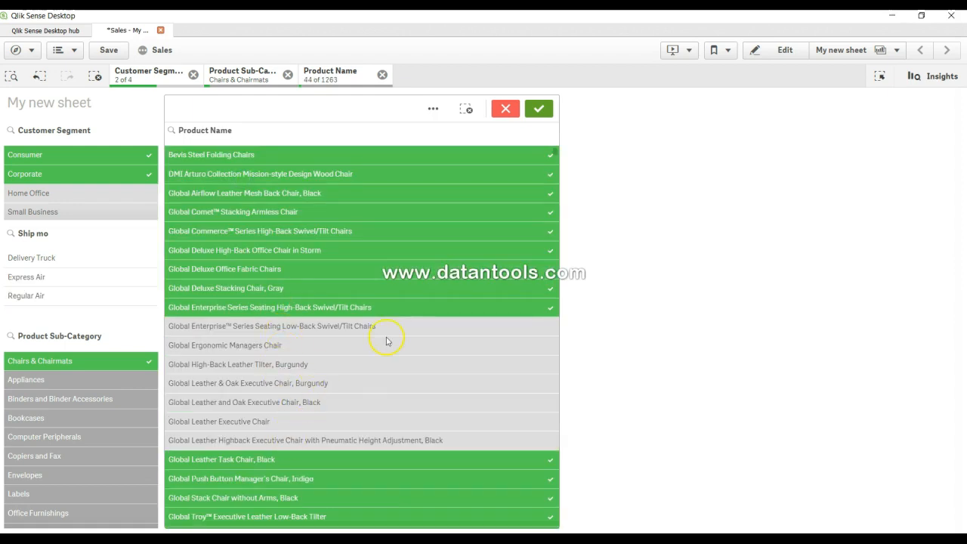
left_click(432, 108)
left_click(222, 207)
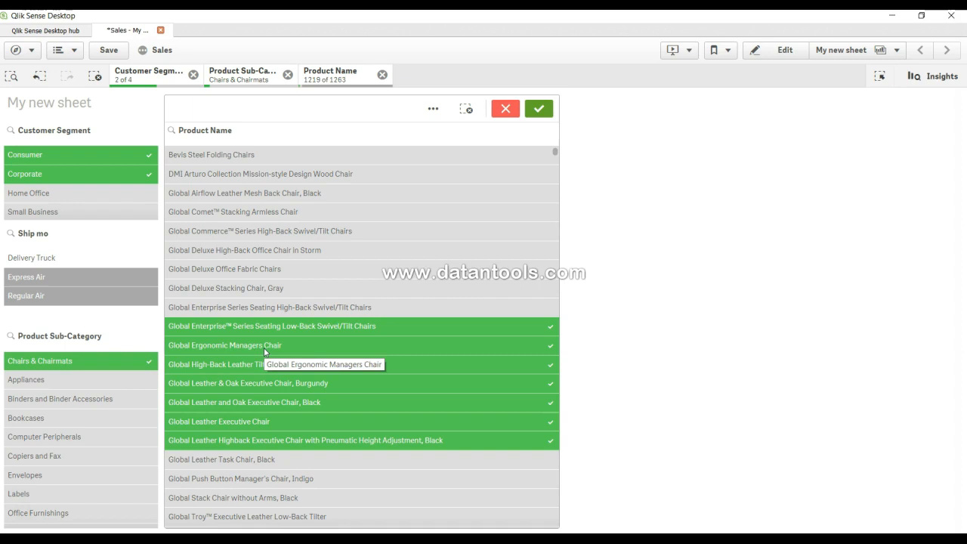
Open and close the selection menus on Product Name and Customer Segment.
left_click(428, 113)
left_click(435, 108)
left_click(101, 145)
left_click(33, 110)
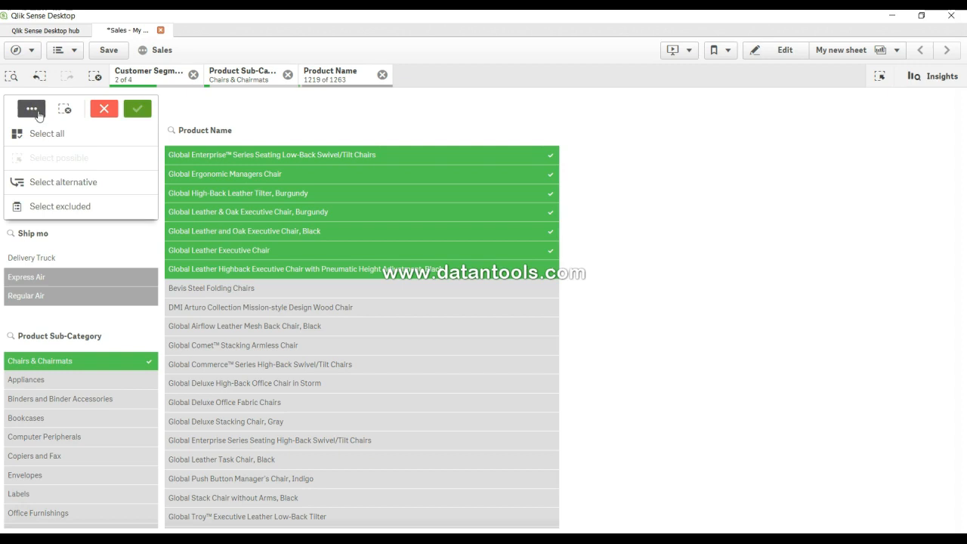
left_click(37, 112)
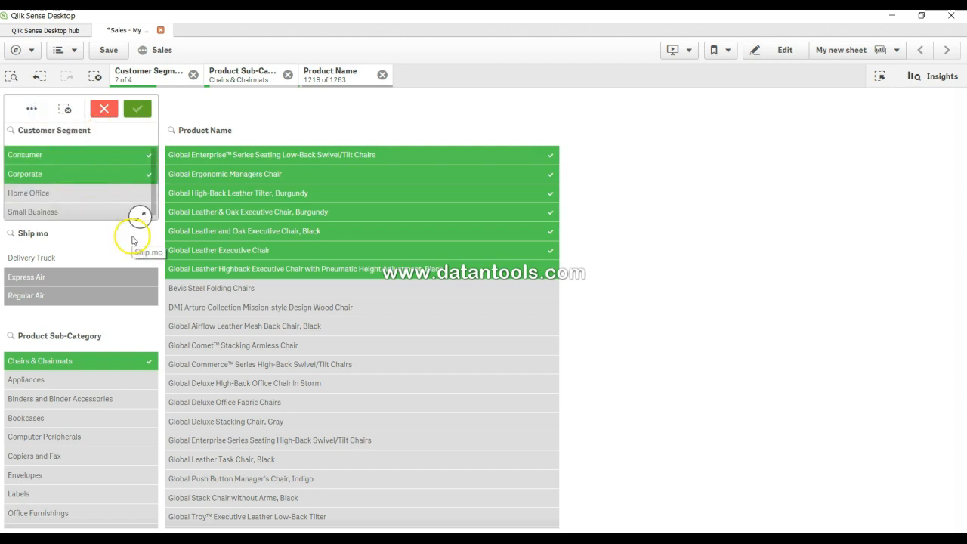